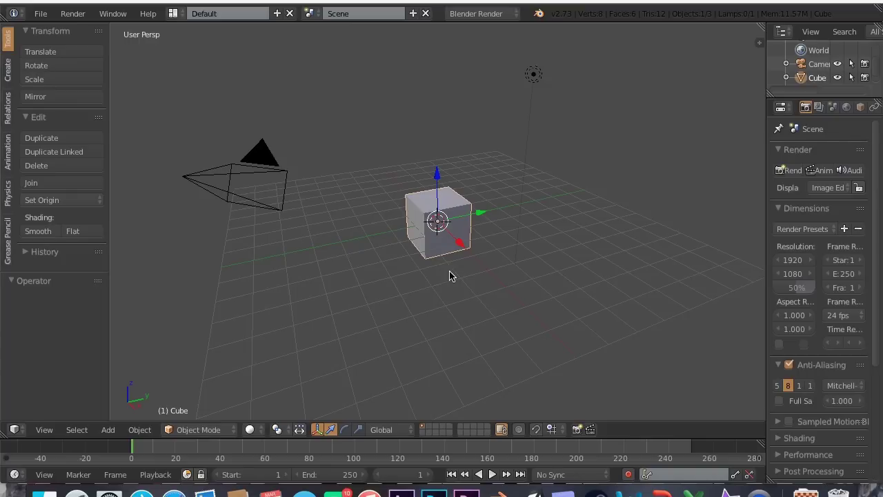
# Step: Open the recent file chess-piece.blend and orbit around the pawn
pyautogui.click(42, 16)
pyautogui.moveTo(69, 58)
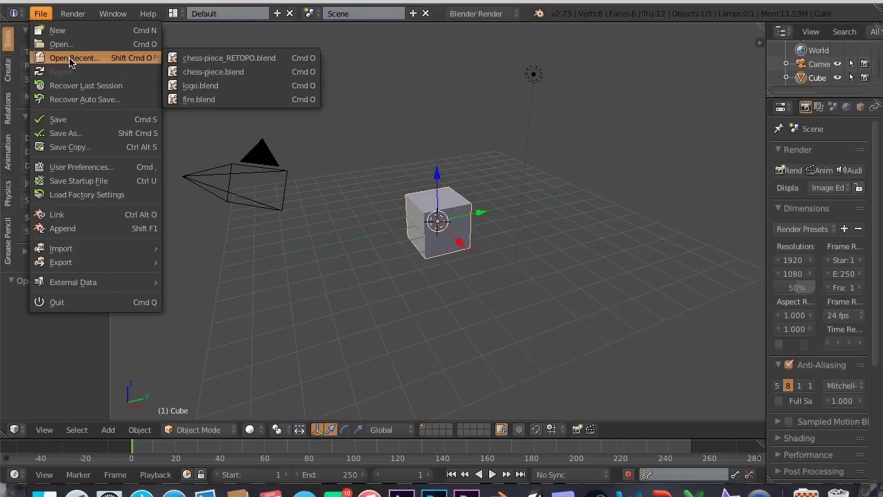
pyautogui.click(196, 72)
pyautogui.moveTo(390, 229); pyautogui.dragTo(356, 165, button='middle')
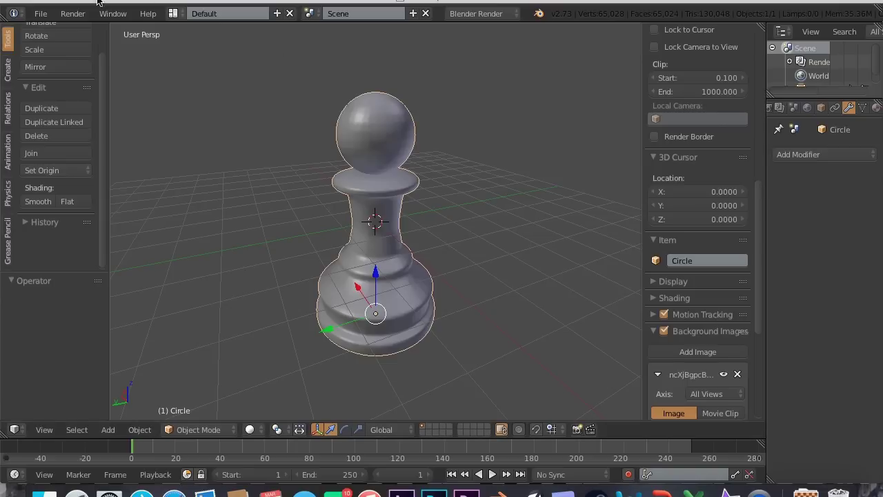
# Step: Open the recent file chess-piece_RETOPO.blend and orbit to view the pawn from below
pyautogui.click(38, 14)
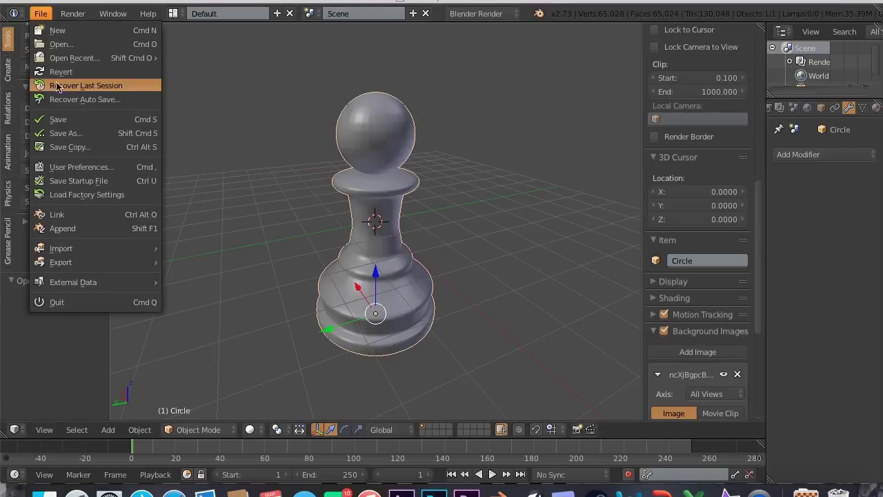
pyautogui.moveTo(72, 58)
pyautogui.click(218, 72)
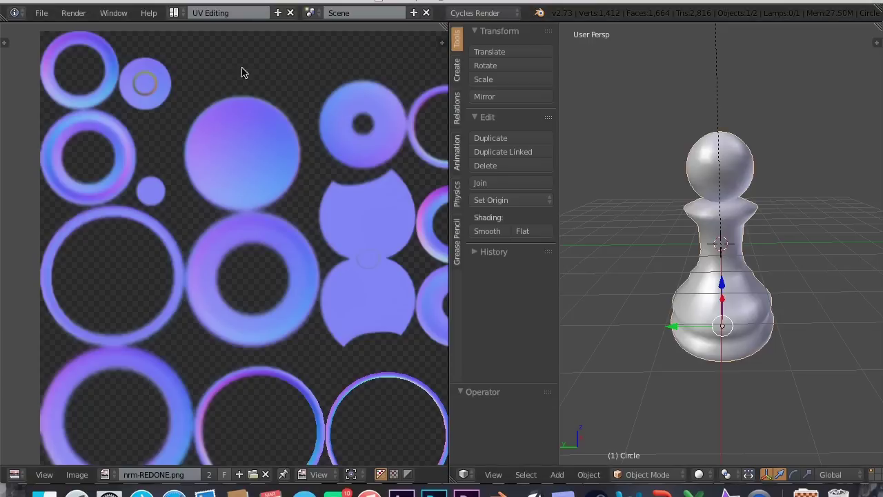
pyautogui.moveTo(619, 286); pyautogui.dragTo(607, 82, button='middle')
pyautogui.scroll(-2, 261, 216)
pyautogui.scroll(2, 261, 216)
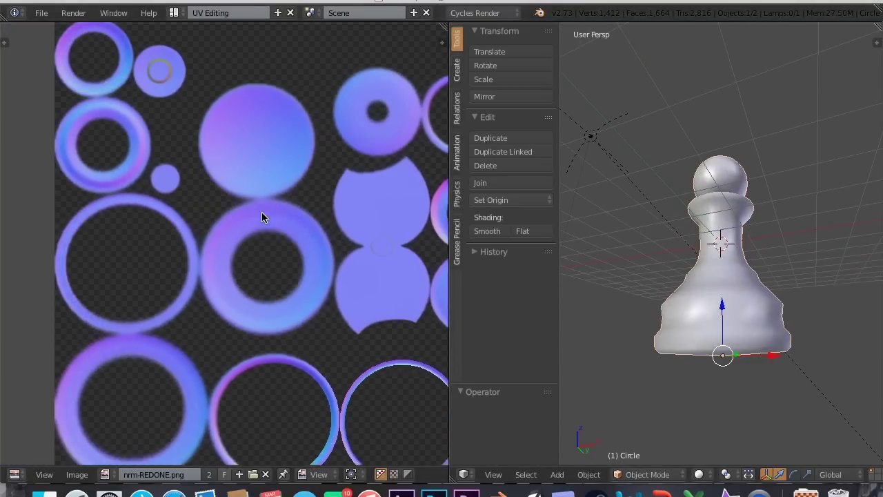
# Step: Display the nrm normal map in the UV/Image editor
pyautogui.click(105, 476)
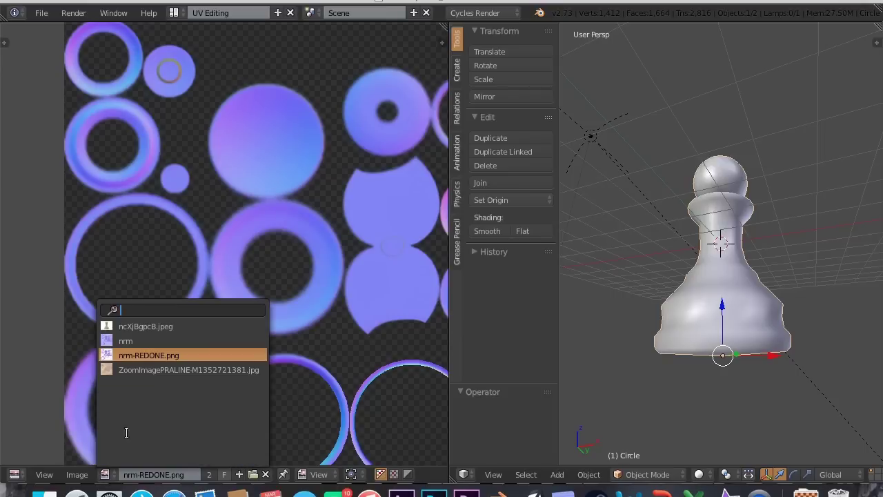
pyautogui.click(148, 339)
pyautogui.scroll(3, 334, 249)
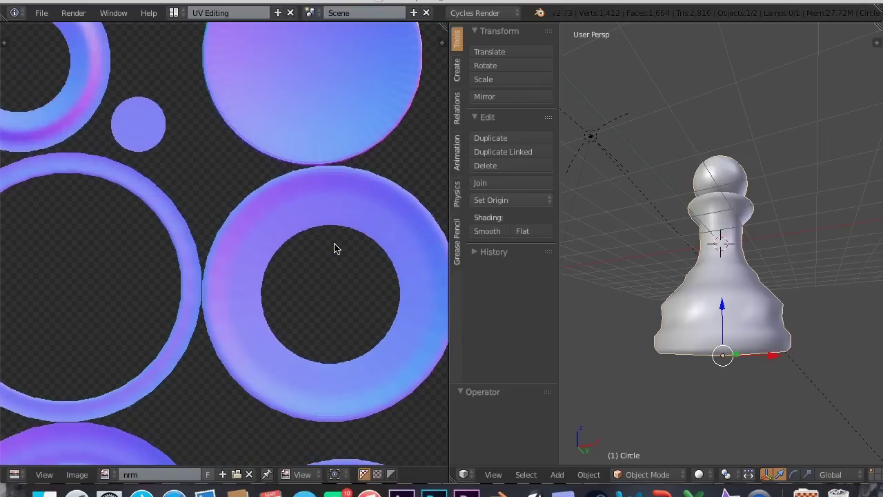
pyautogui.scroll(-2, 334, 248)
pyautogui.keyDown('ctrl'); pyautogui.scroll(-5, 334, 248); pyautogui.keyUp('ctrl')
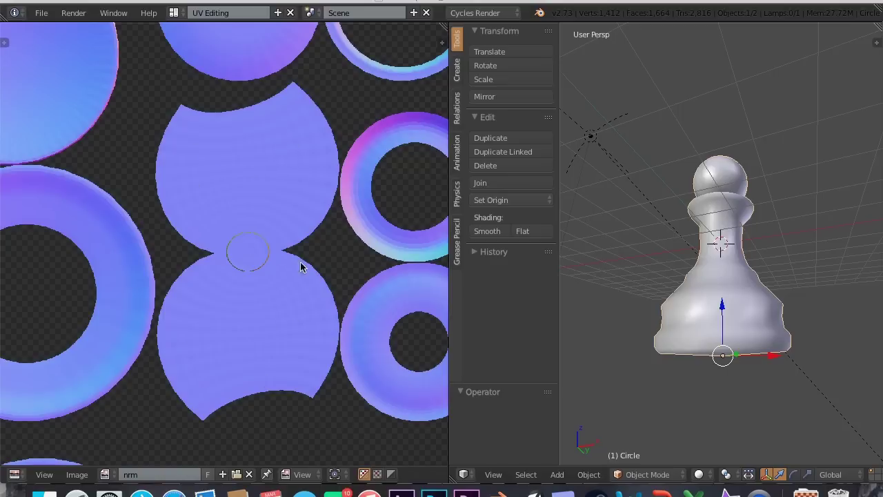
# Step: Switch the UV/Image editor back to nrm-REDONE.png beside the pawn
pyautogui.click(105, 474)
pyautogui.click(155, 353)
pyautogui.scroll(-3, 320, 246)
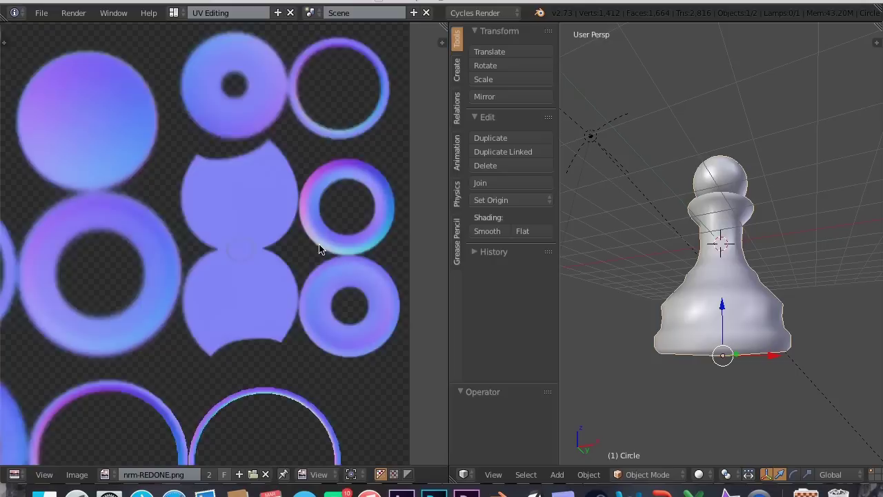
pyautogui.scroll(3, 319, 248)
pyautogui.hscroll(5, 320, 248)
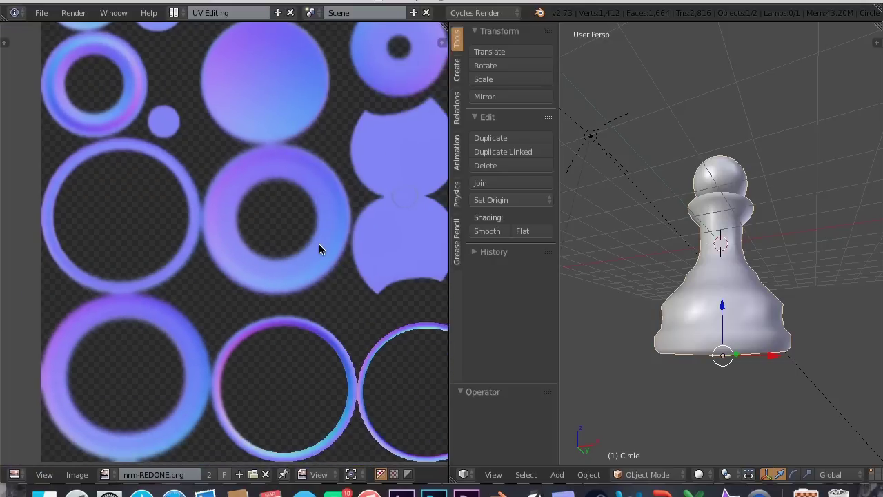
pyautogui.scroll(-3, 319, 246)
pyautogui.scroll(3, 319, 246)
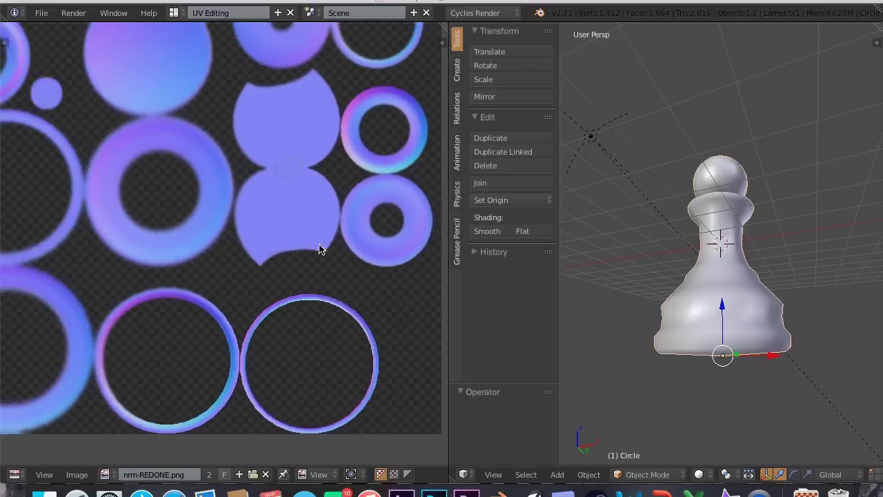
pyautogui.click(699, 474)
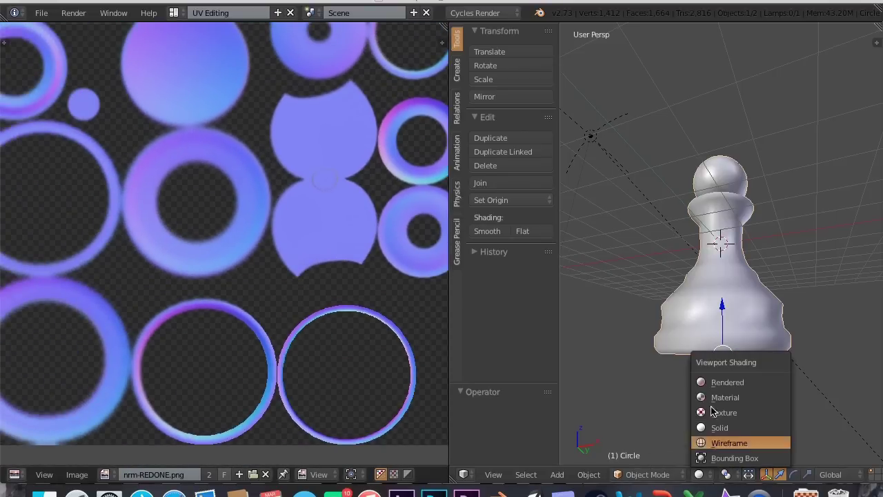
# Step: Preview the pawn in Rendered shading and export it as chess-piece_RETOPO.fbx into Tutorial
pyautogui.click(714, 383)
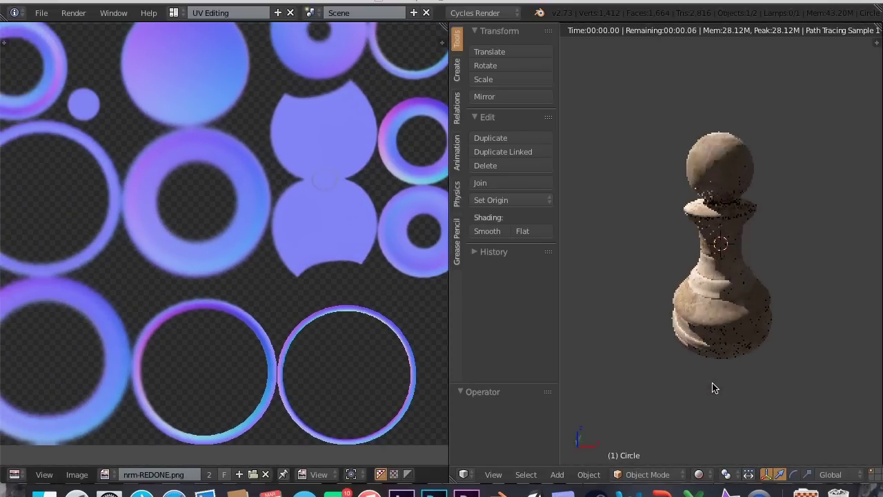
pyautogui.scroll(3, 714, 388)
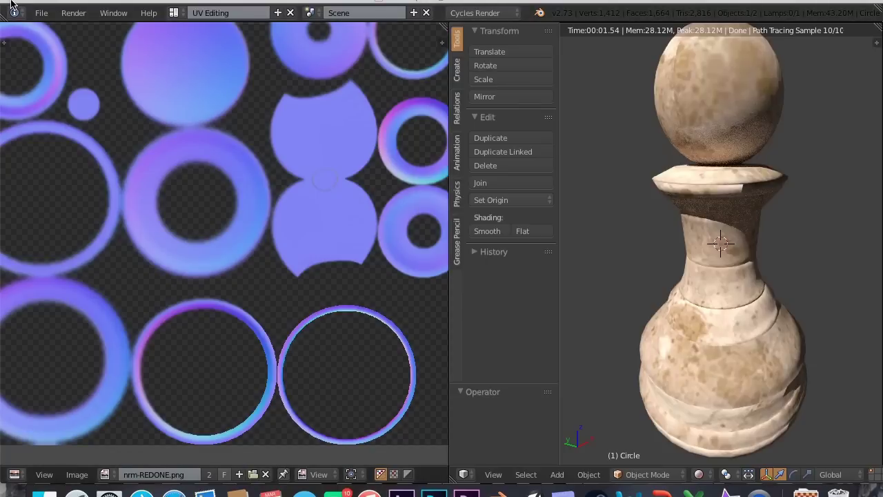
pyautogui.click(42, 13)
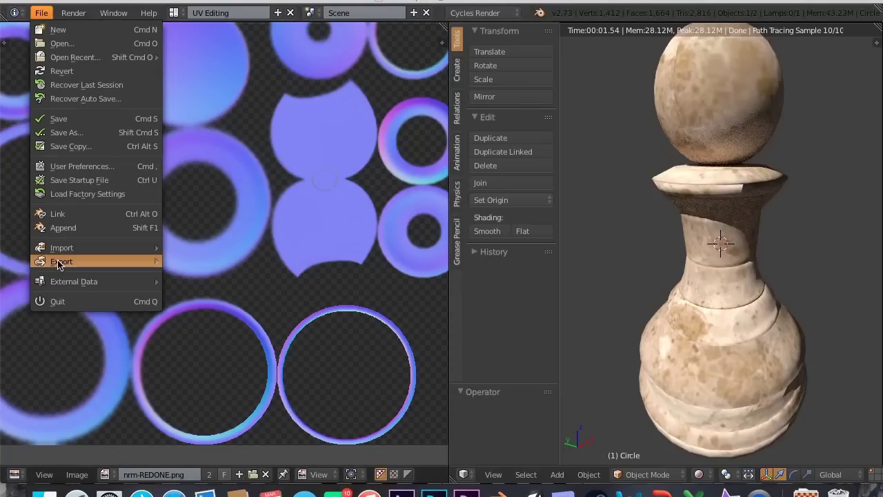
pyautogui.moveTo(61, 262)
pyautogui.click(242, 329)
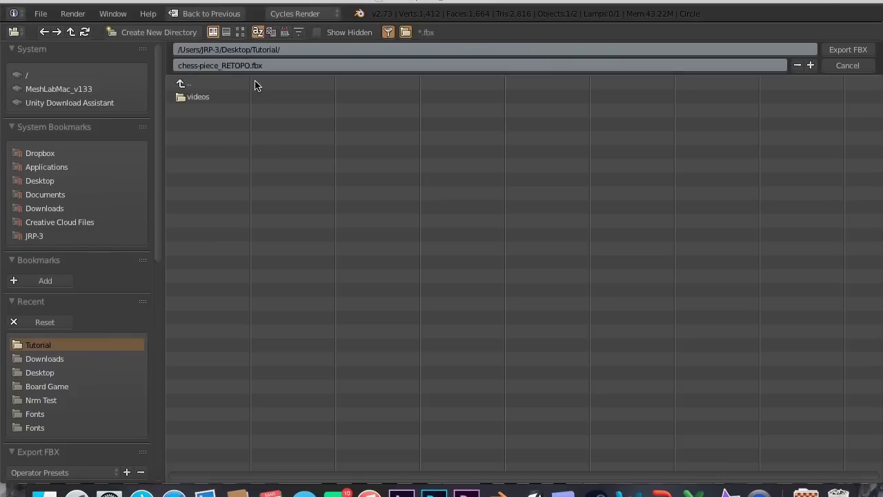
pyautogui.click(870, 49)
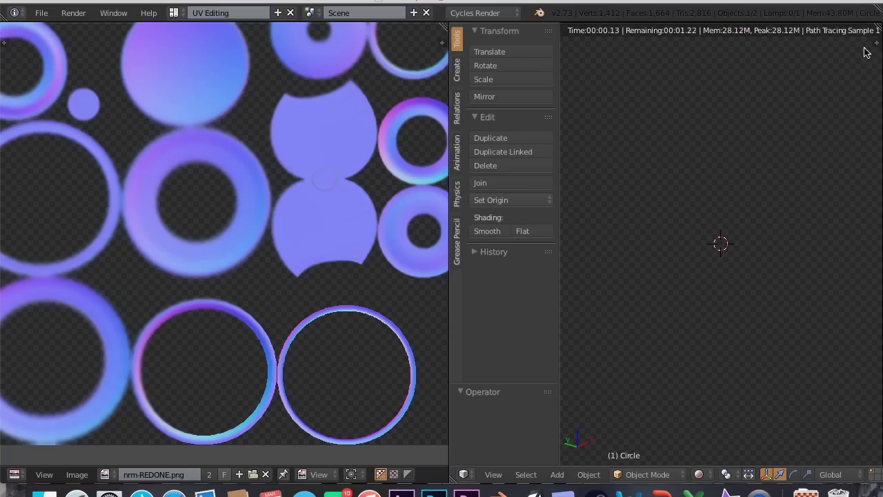
pyautogui.hotkey('ctrl', 'Up')
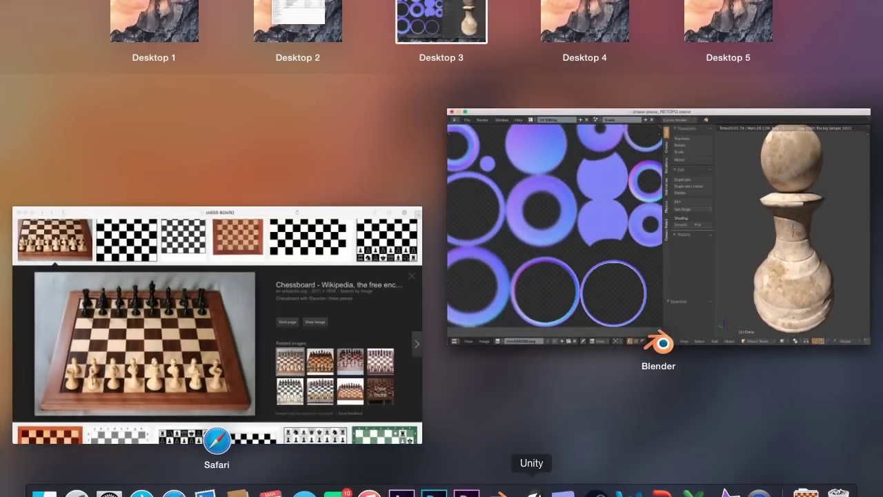
pyautogui.hotkey('ctrl', 'Up')
pyautogui.click(534, 491)
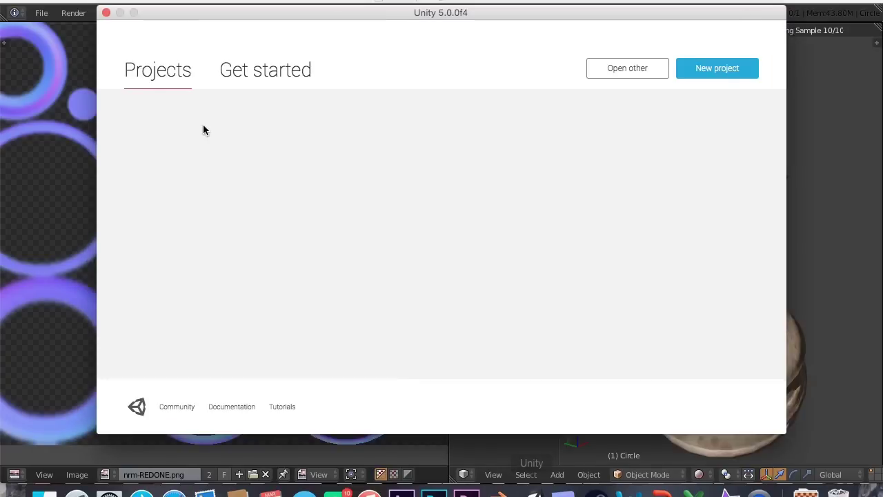
pyautogui.click(107, 12)
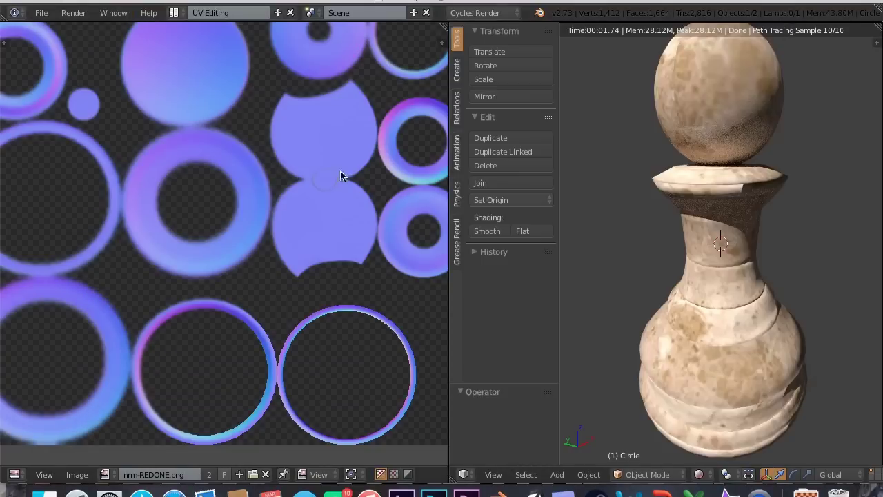
pyautogui.hotkey('ctrl', 'n')
# Step: Reload the start-up scene, flatten the cube to 0.1 height and stretch it along Y
pyautogui.click(424, 291)
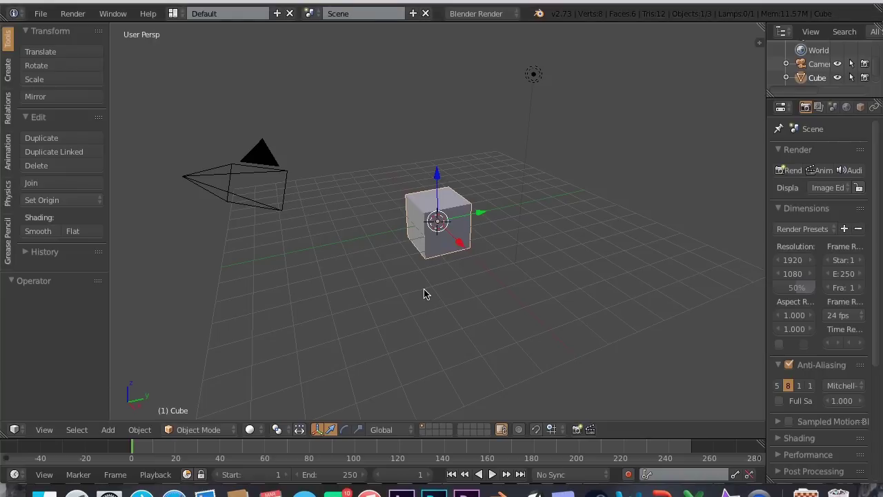
pyautogui.write('s.1')
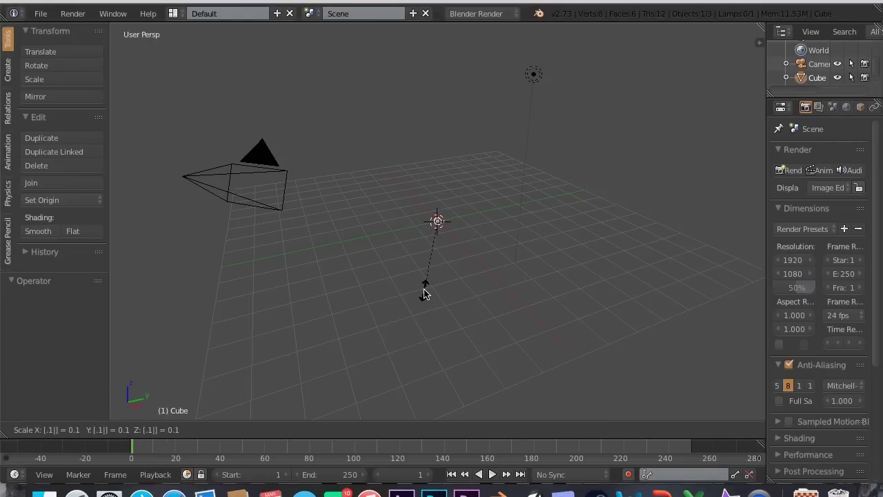
pyautogui.write('z')
pyautogui.press('Return')
pyautogui.press('KP_7')
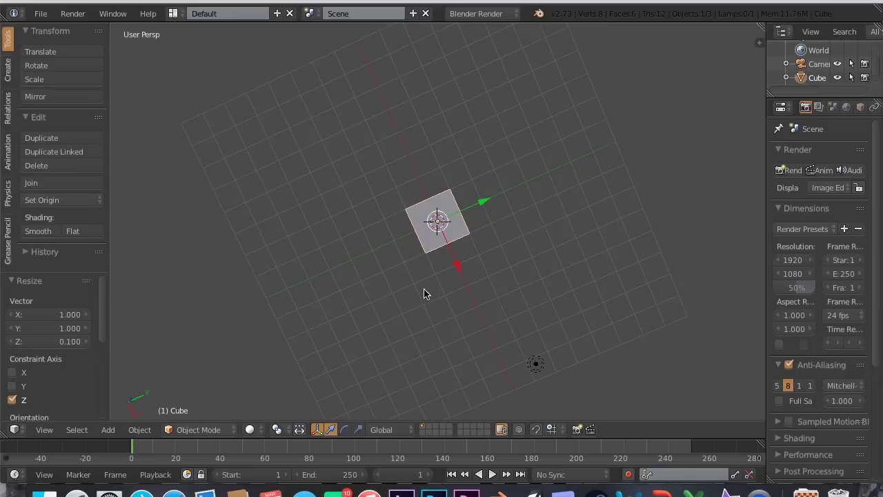
pyautogui.press('s')
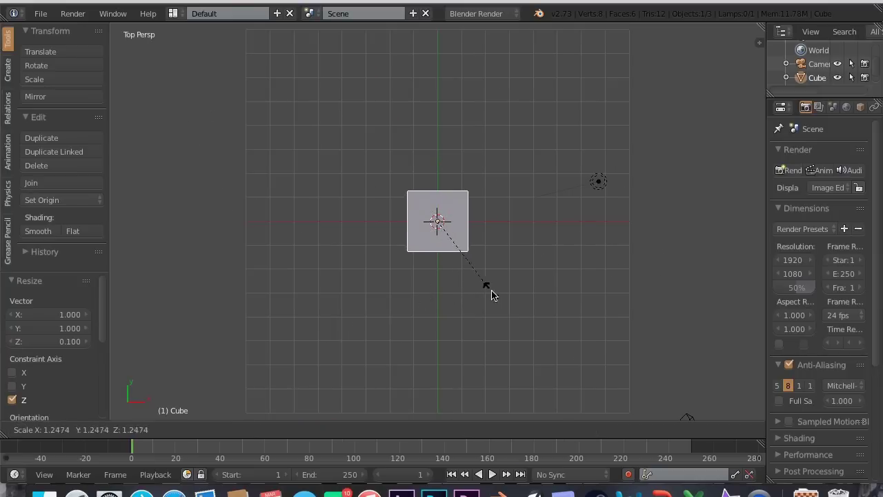
pyautogui.press('y')
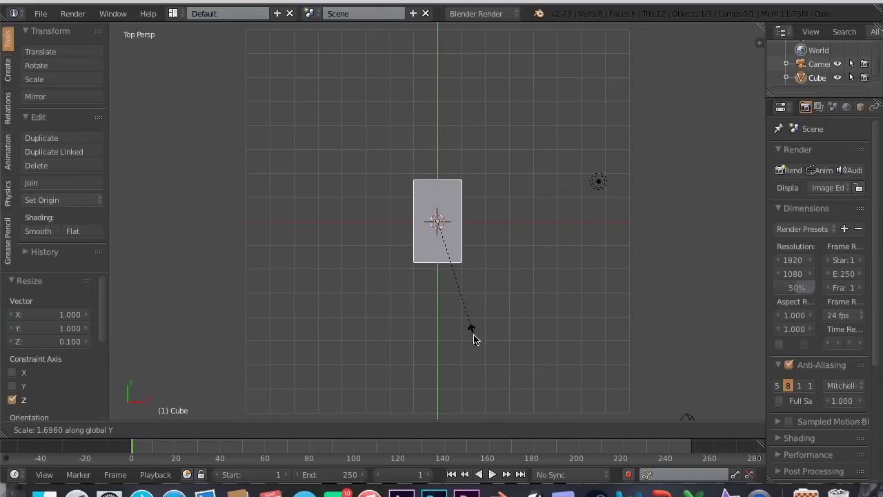
pyautogui.click(510, 101)
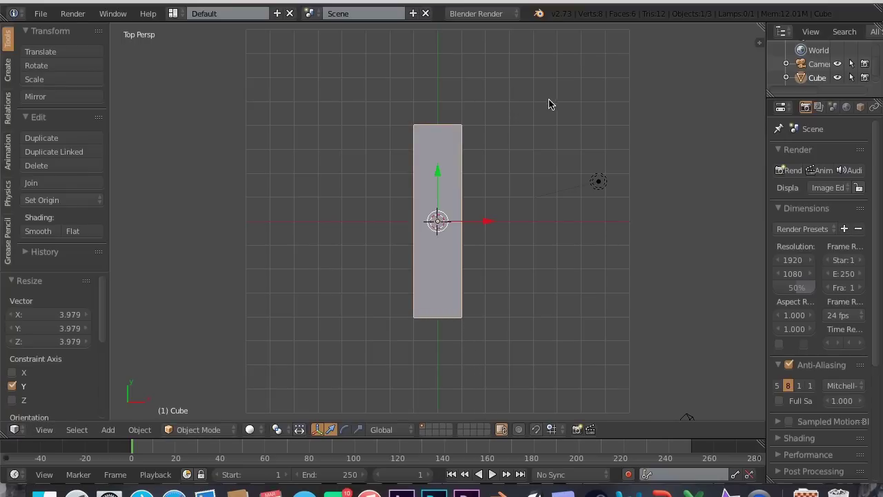
# Step: Widen the slab along X and stretch it further along Y into a square board
pyautogui.press('s')
pyautogui.press('x')
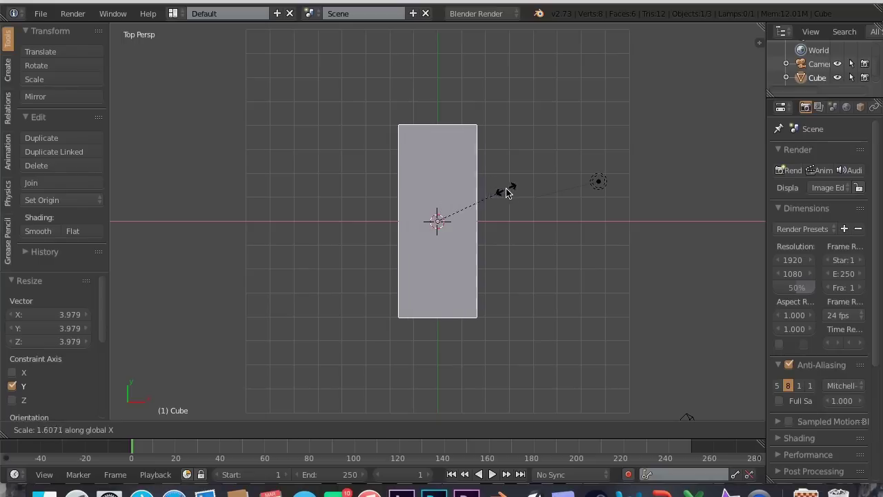
pyautogui.click(668, 191)
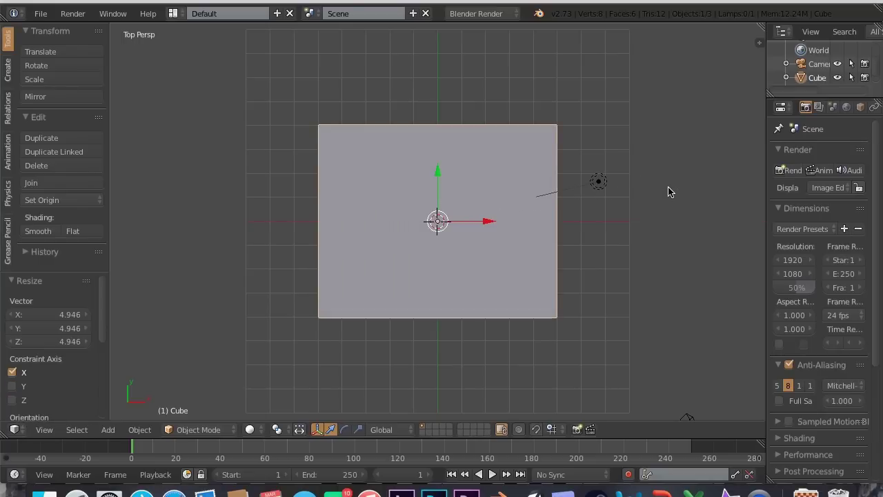
pyautogui.press('s')
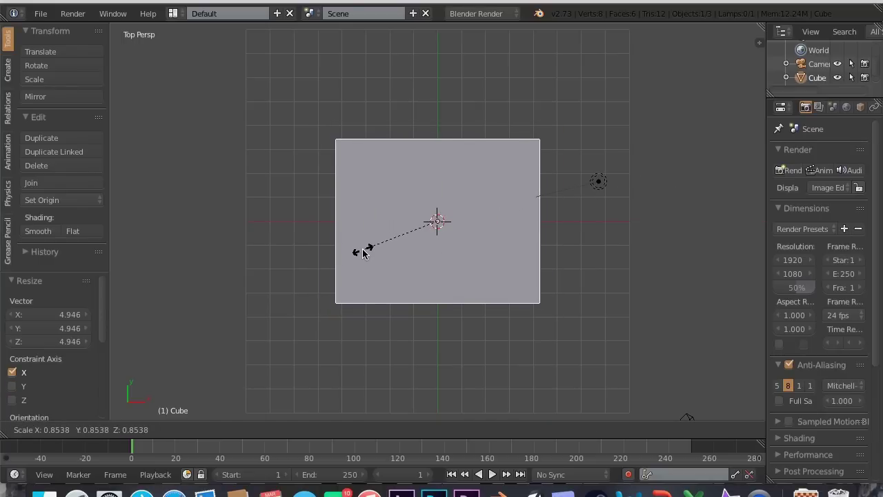
pyautogui.press('y')
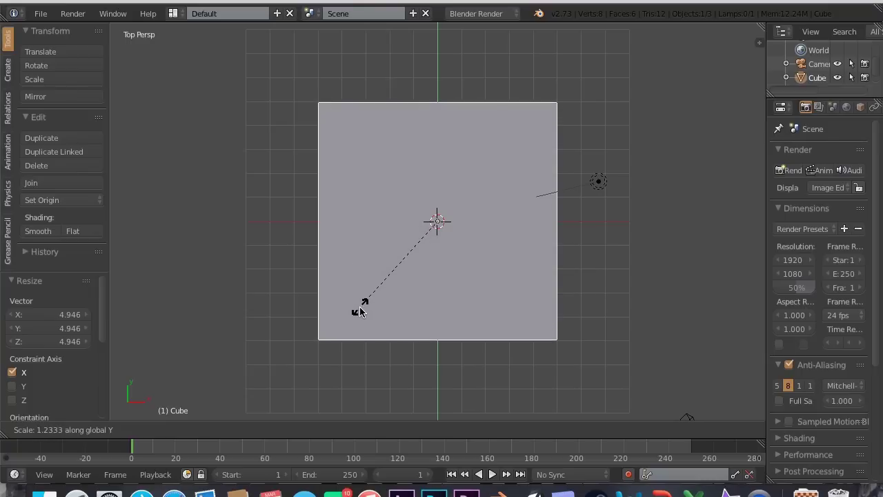
pyautogui.click(360, 308)
pyautogui.moveTo(359, 310); pyautogui.dragTo(360, 313, button='middle')
# Step: Enter Edit Mode and UV-unwrap the board with Project From View
pyautogui.press('Tab')
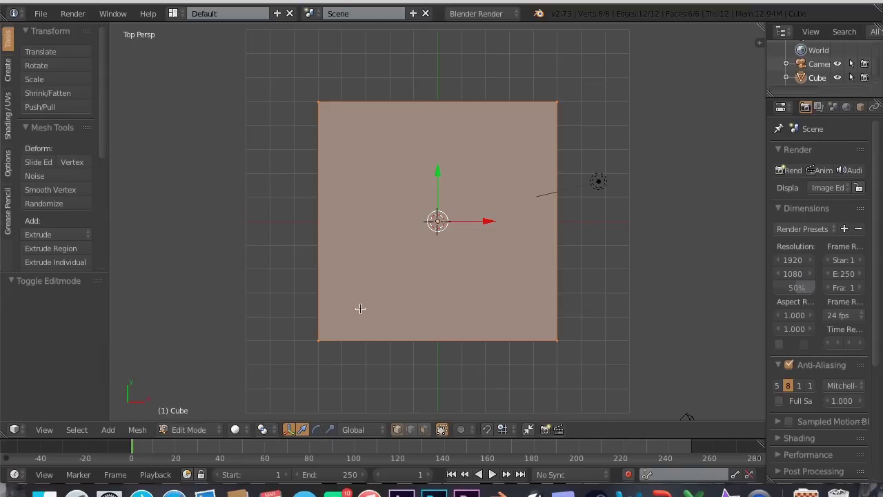
pyautogui.press('u')
pyautogui.click(324, 416)
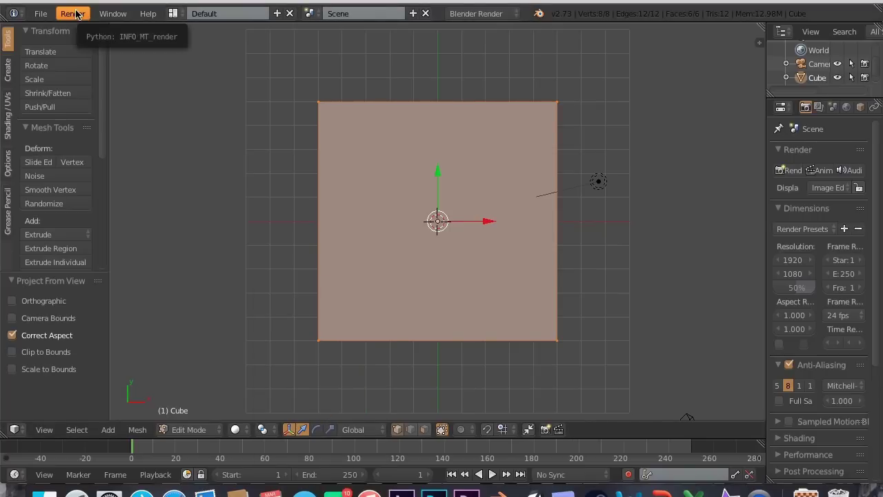
pyautogui.click(173, 13)
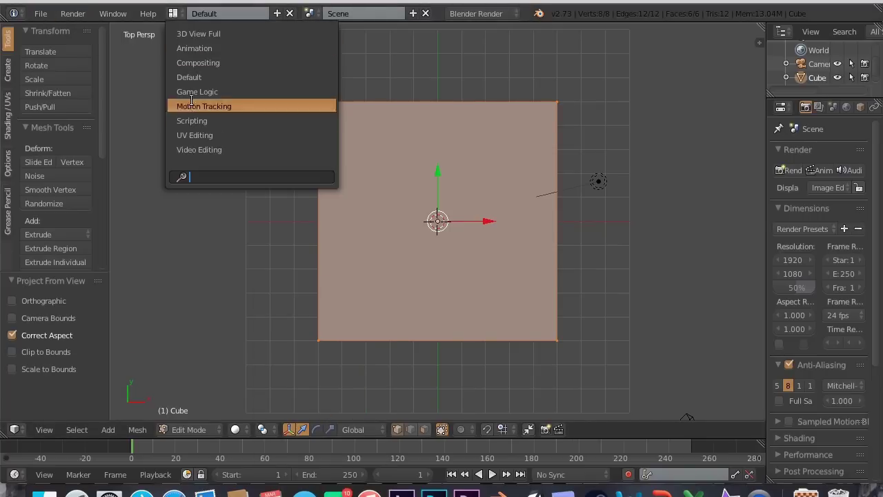
# Step: In the UV Editing workspace, scale the board's UV square by 2.739
pyautogui.click(196, 134)
pyautogui.press('s')
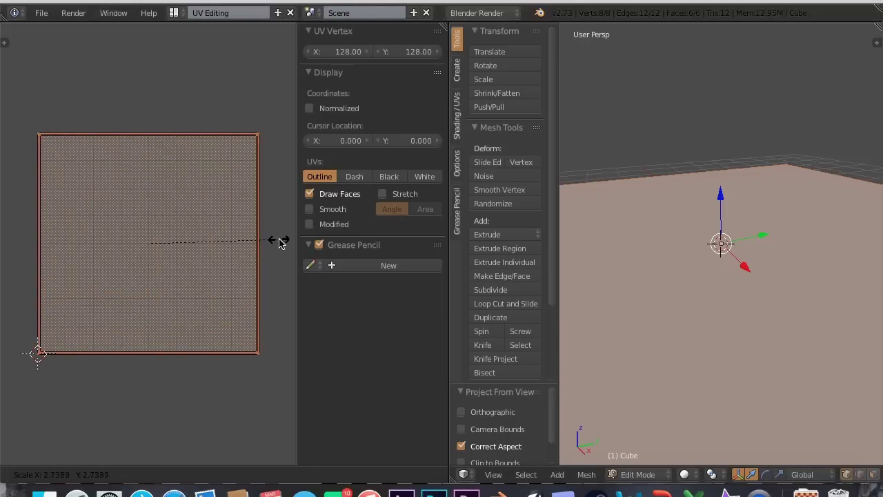
pyautogui.click(279, 243)
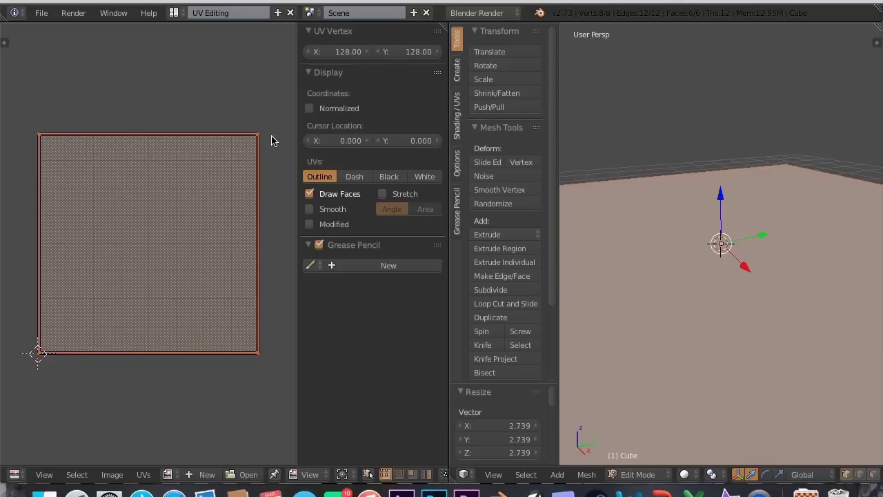
pyautogui.click(43, 14)
# Step: Export the board as board.fbx into the Desktop/Tutorial folder
pyautogui.moveTo(65, 264)
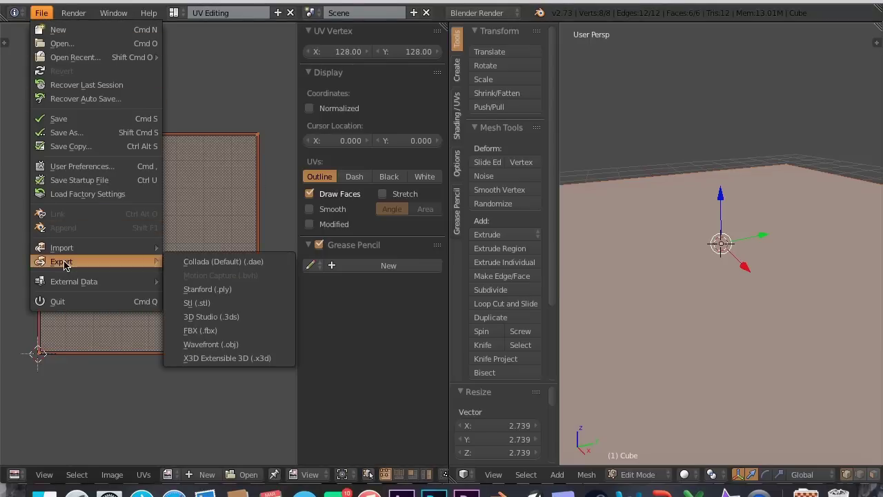
pyautogui.click(243, 334)
pyautogui.click(189, 64)
pyautogui.write('board')
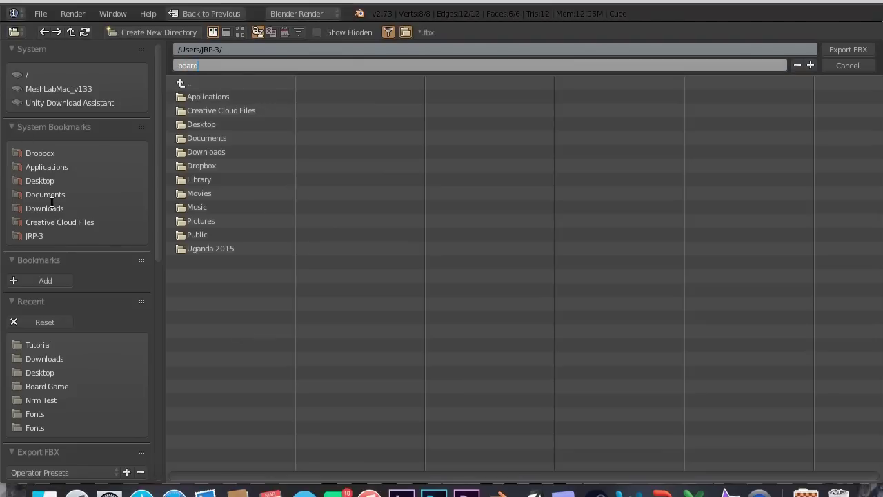
pyautogui.press('Return')
pyautogui.click(51, 180)
pyautogui.click(220, 181)
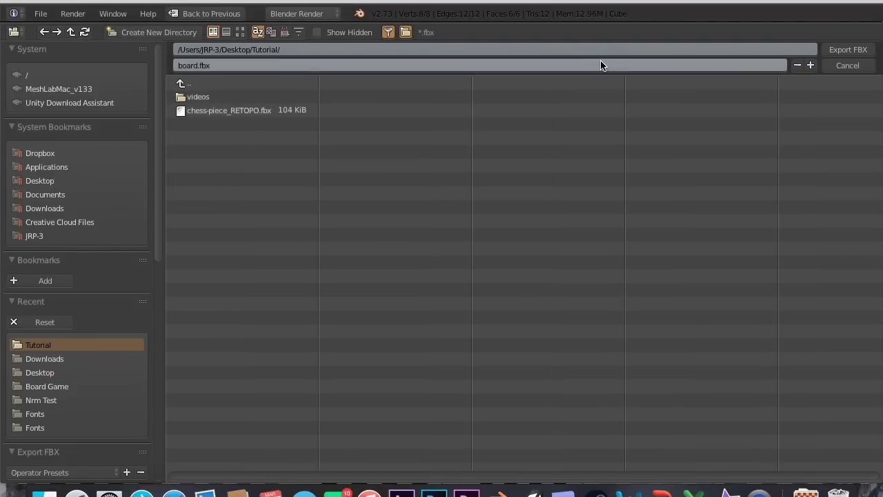
pyautogui.click(848, 49)
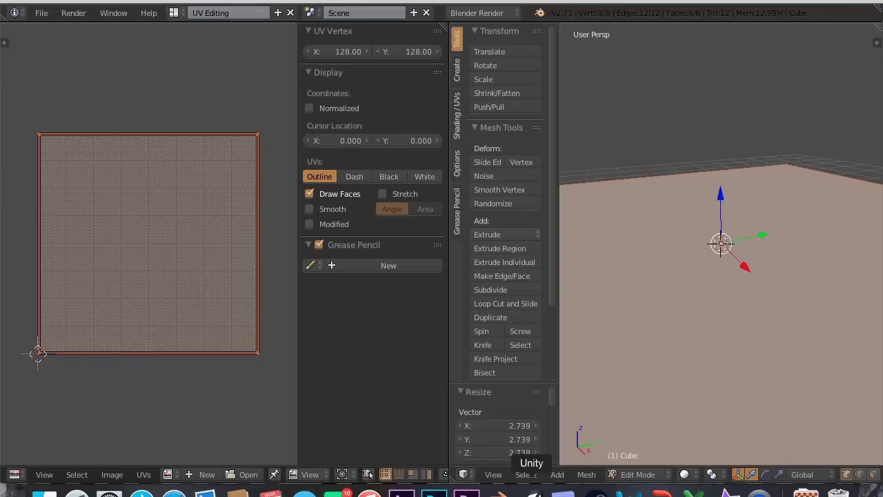
# Step: Launch Unity and quit Blender, discarding unsaved changes
pyautogui.click(533, 492)
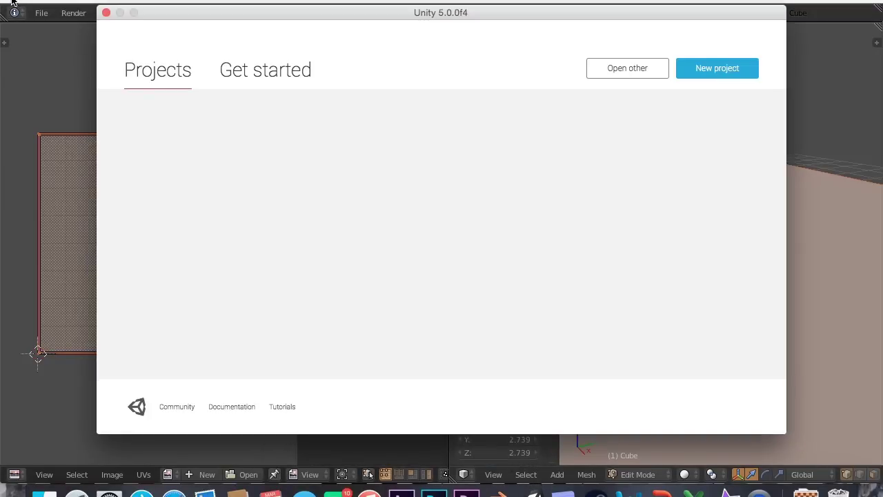
pyautogui.press('super+Tab')
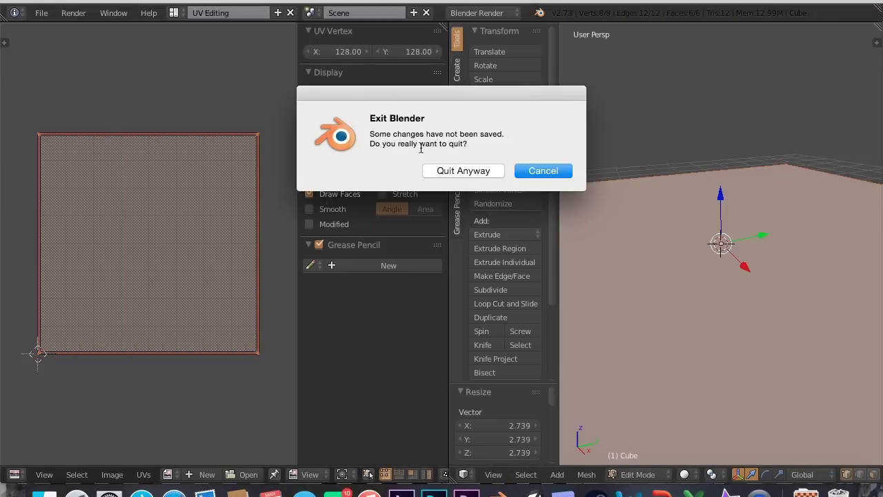
pyautogui.click(452, 173)
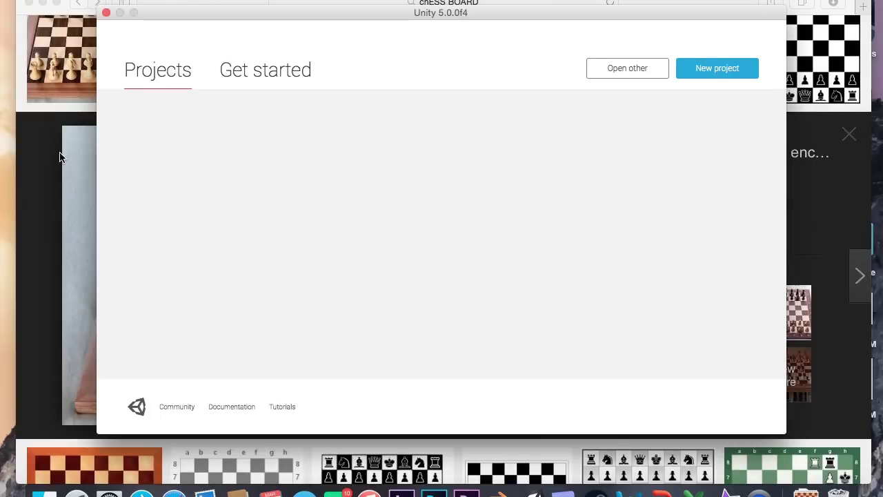
pyautogui.click(59, 157)
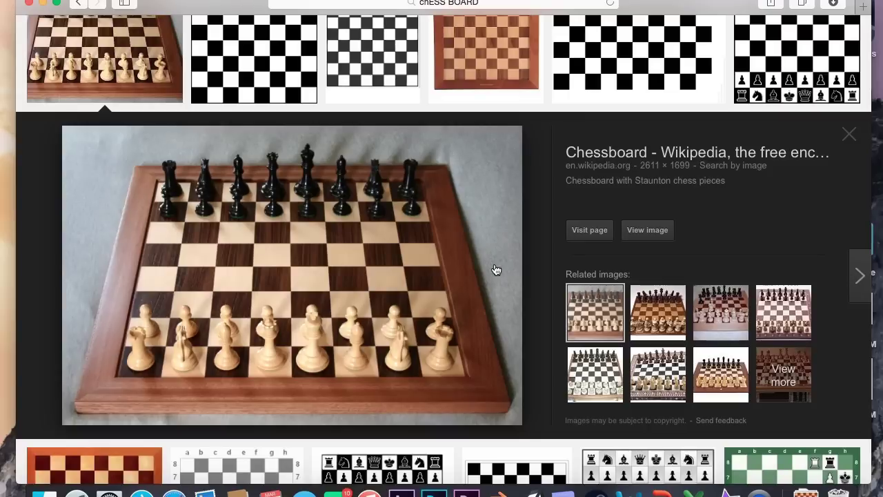
pyautogui.click(530, 491)
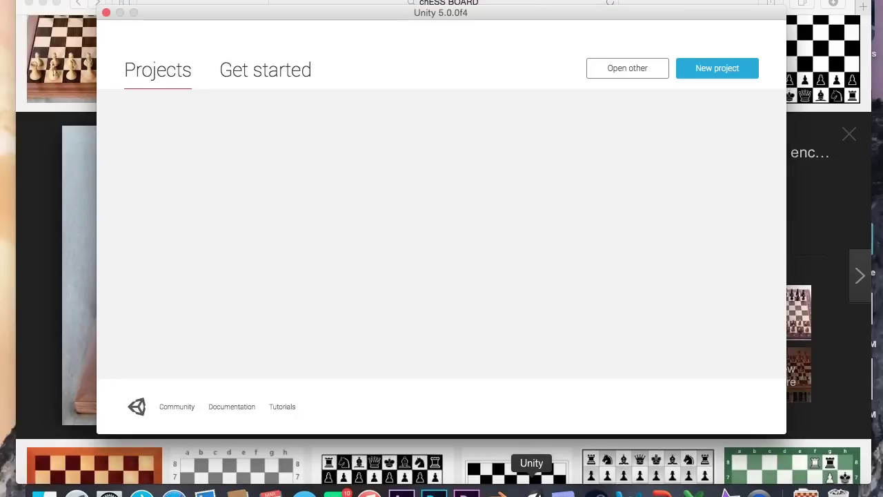
# Step: Create a new 3D project named Project with the Effects asset package included
pyautogui.click(690, 73)
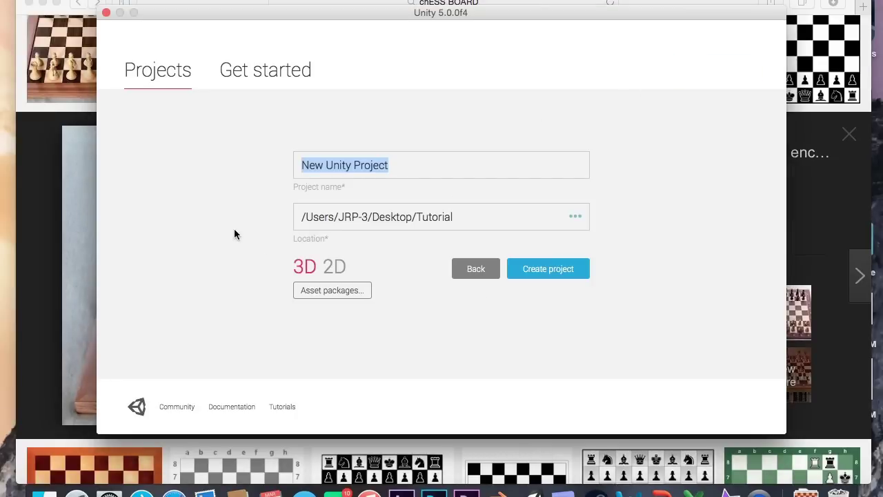
pyautogui.click(327, 295)
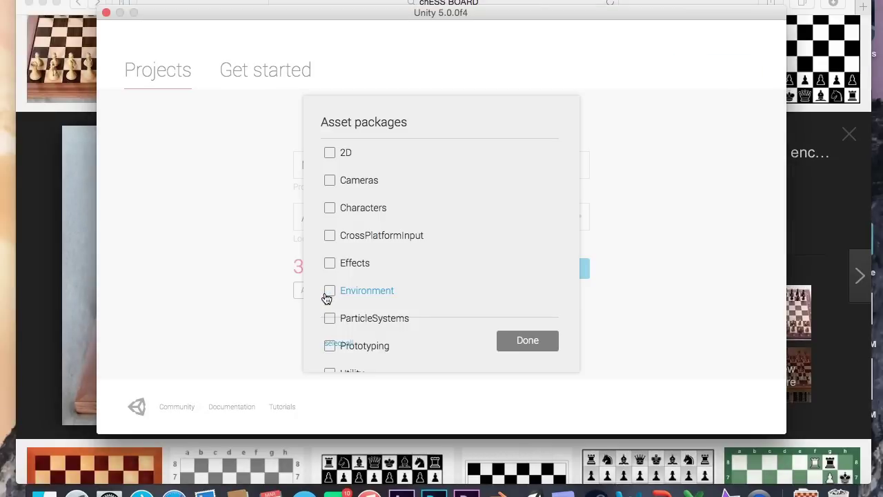
pyautogui.click(342, 267)
pyautogui.click(526, 342)
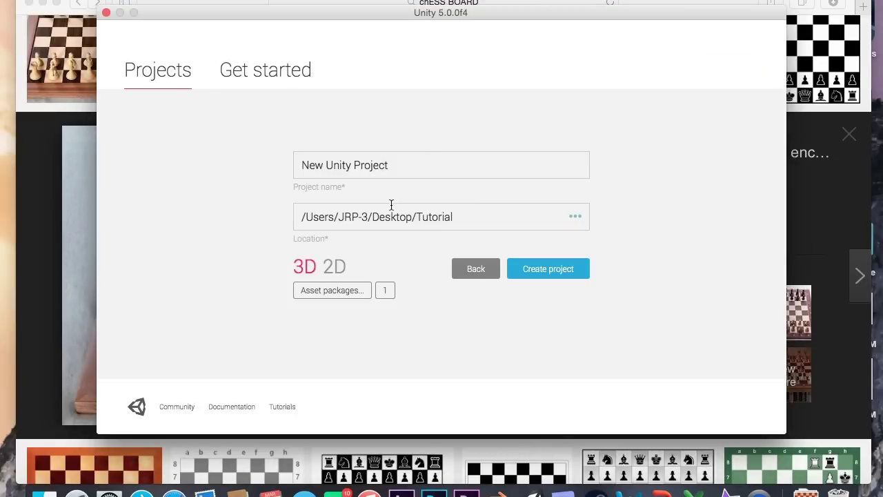
pyautogui.tripleClick(418, 174)
pyautogui.write('P')
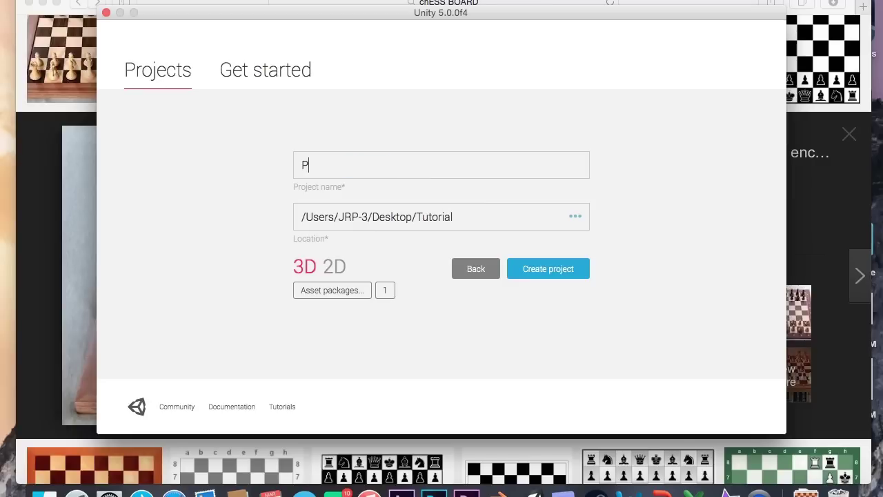
pyautogui.click(524, 276)
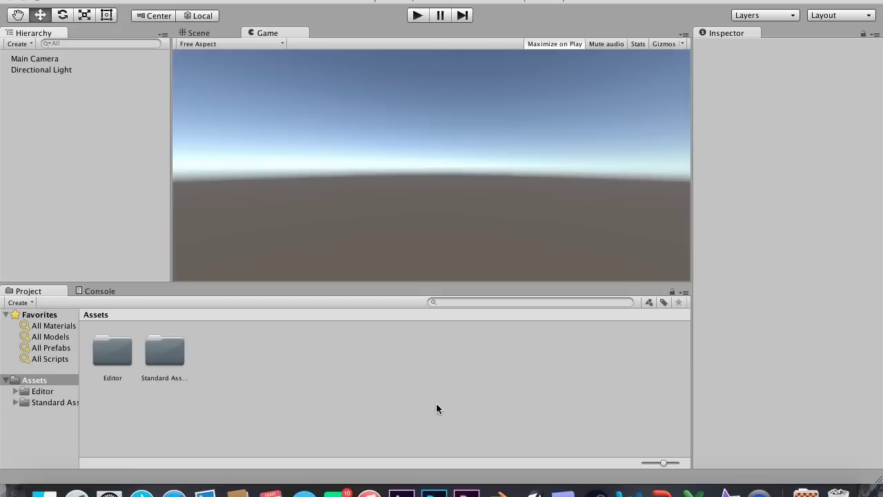
# Step: Import board.fbx from the Tutorial folder into Assets
pyautogui.rightClick(215, 406)
pyautogui.click(265, 319)
pyautogui.click(369, 201)
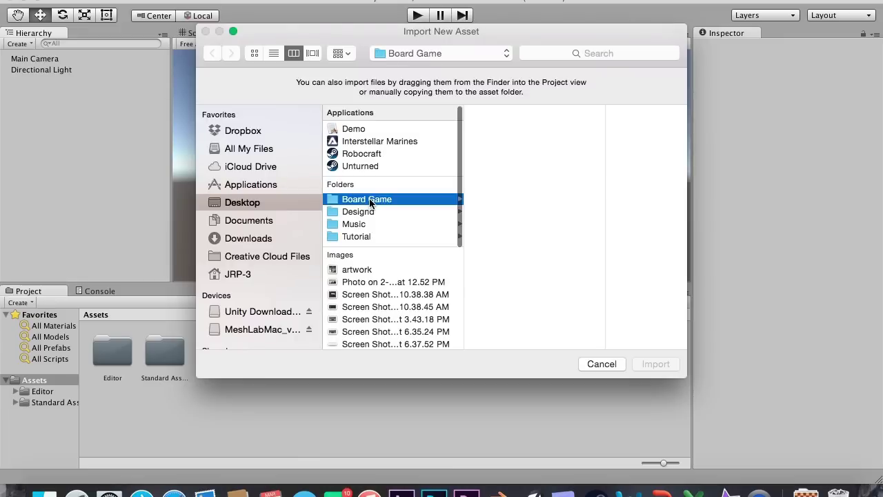
pyautogui.click(364, 235)
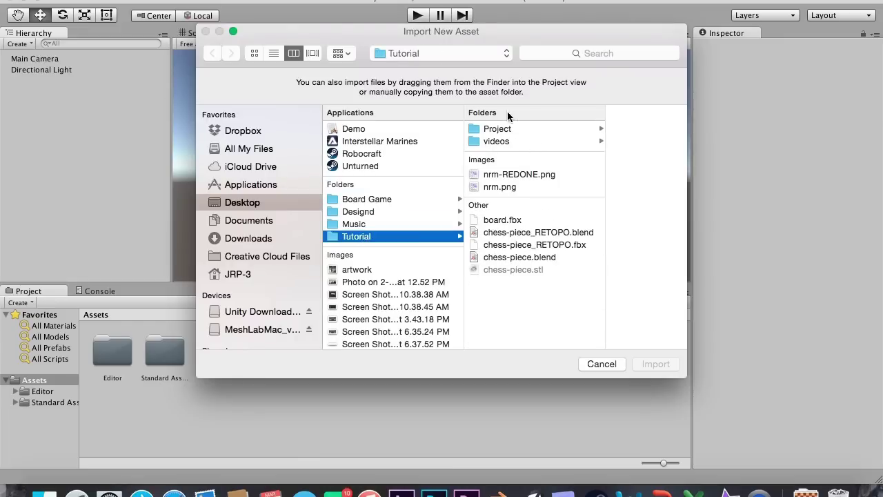
pyautogui.doubleClick(519, 221)
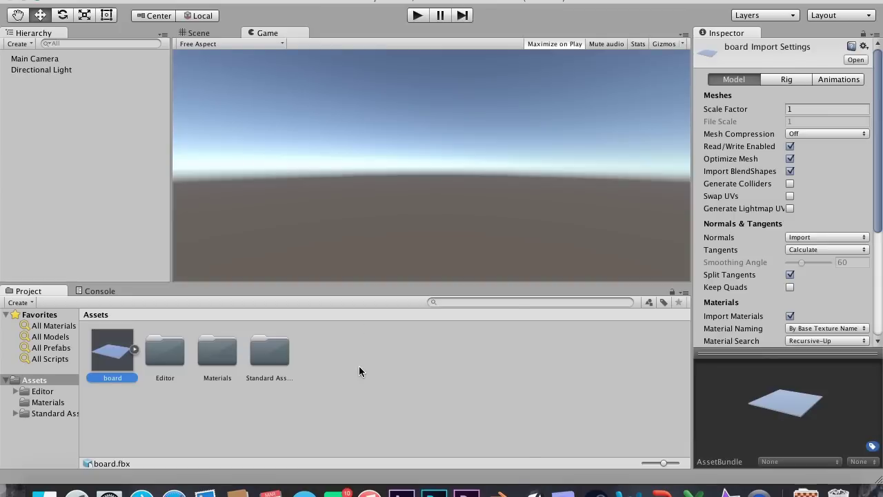
# Step: Import chess-piece_RETOPO.fbx from the Tutorial folder into Assets
pyautogui.rightClick(358, 367)
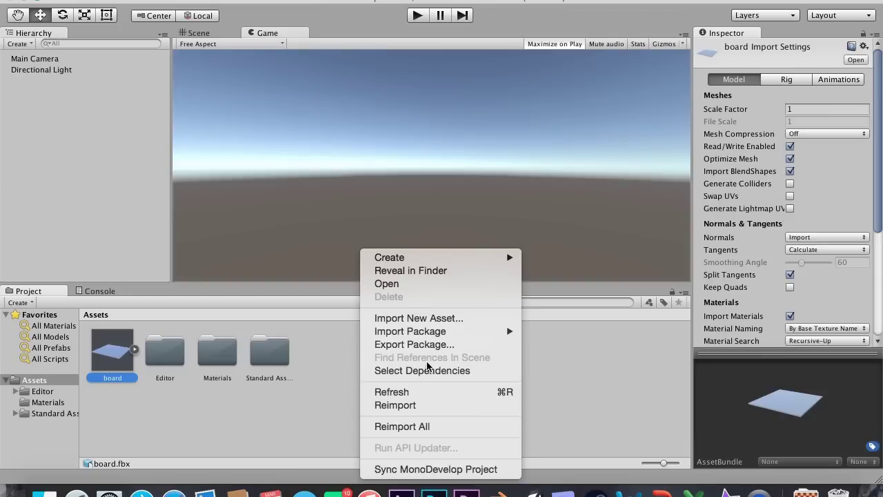
pyautogui.click(406, 317)
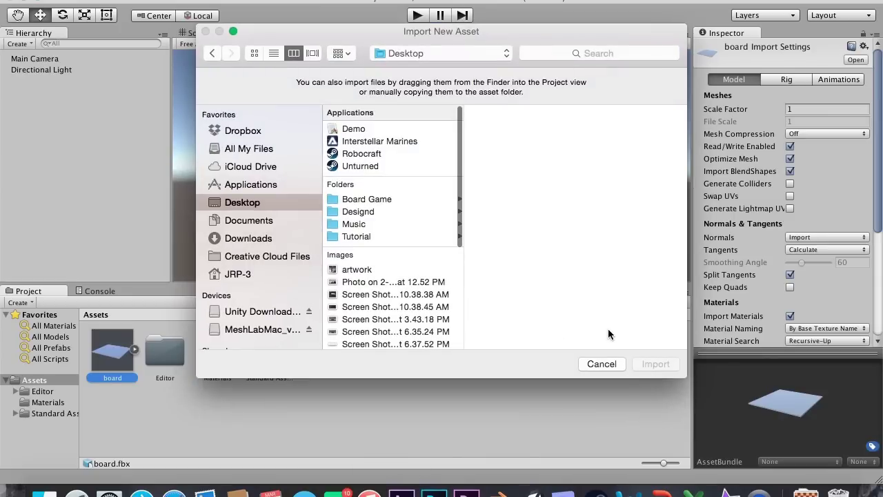
pyautogui.click(365, 236)
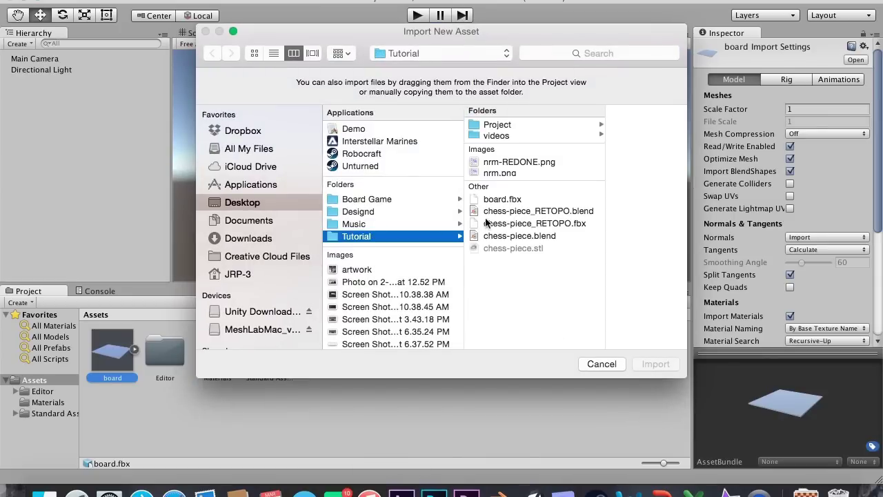
pyautogui.click(531, 226)
pyautogui.press('Return')
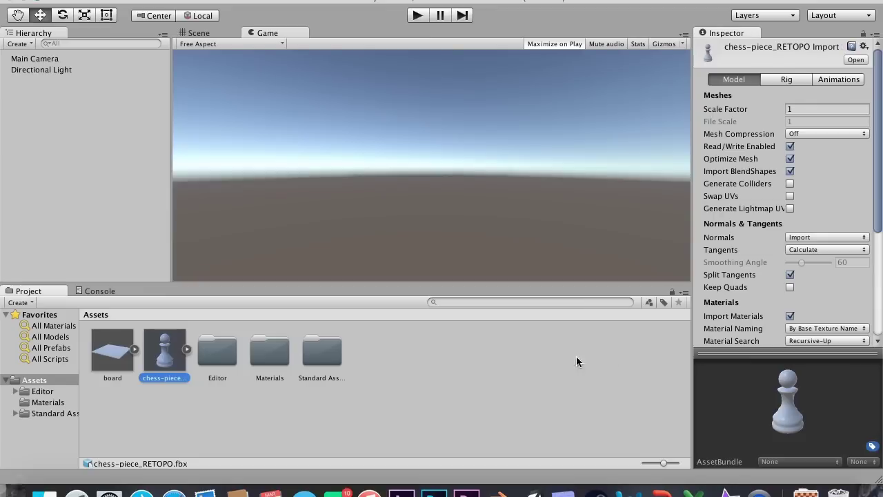
# Step: Import the wooden chessboard checkers image from Downloads
pyautogui.rightClick(456, 359)
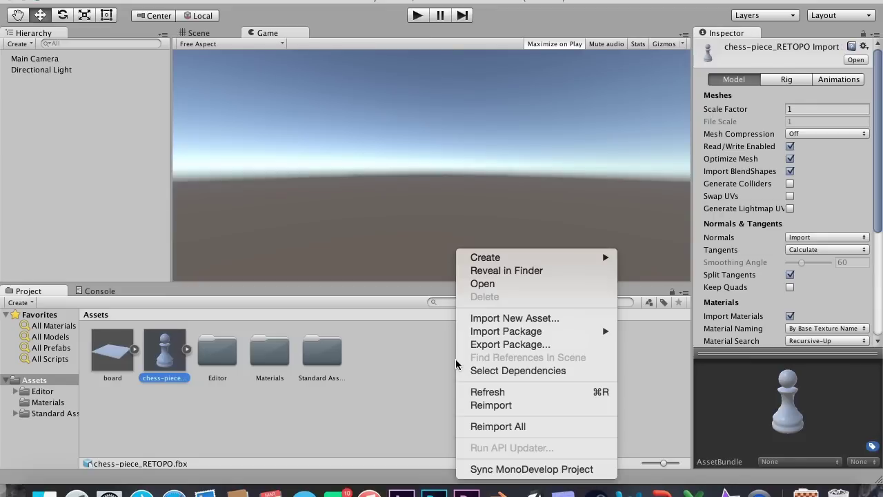
pyautogui.click(502, 318)
pyautogui.click(250, 239)
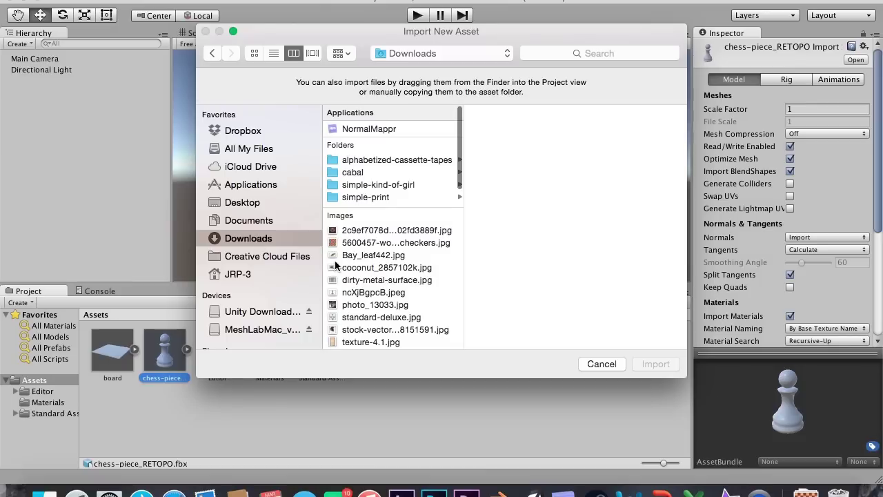
pyautogui.click(355, 243)
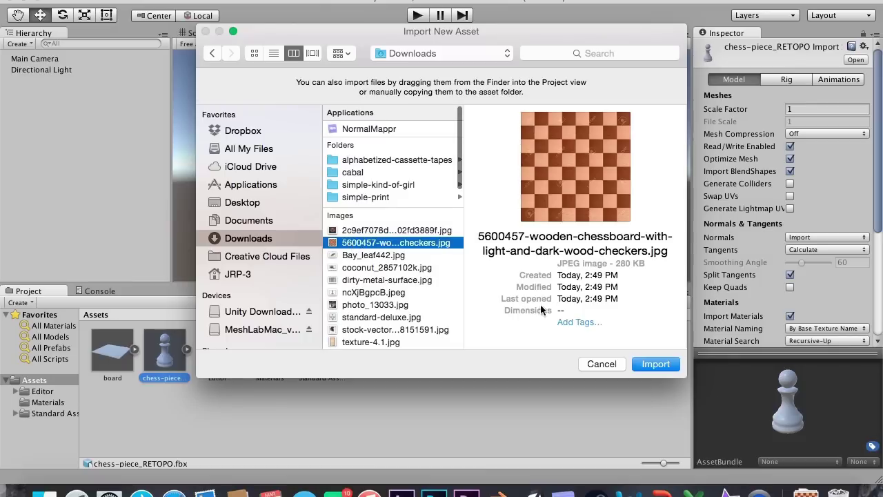
pyautogui.click(656, 364)
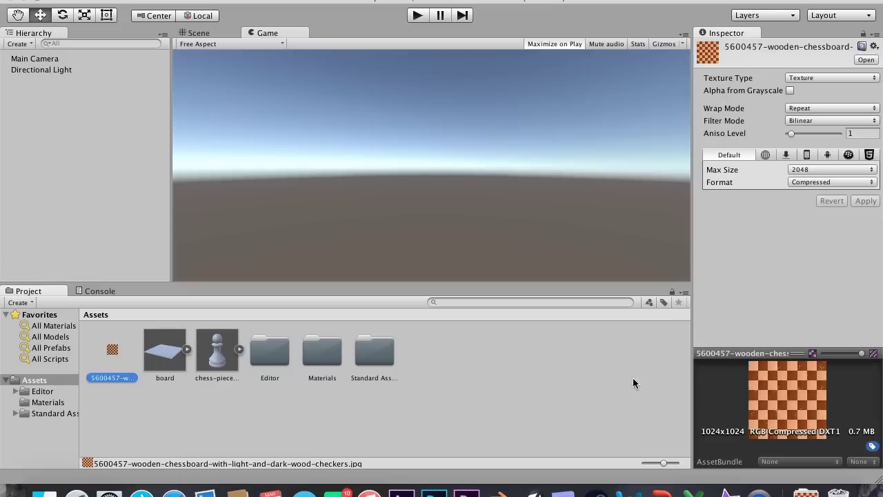
# Step: Import the beige marble ZoomImage JPG texture from Downloads
pyautogui.rightClick(450, 369)
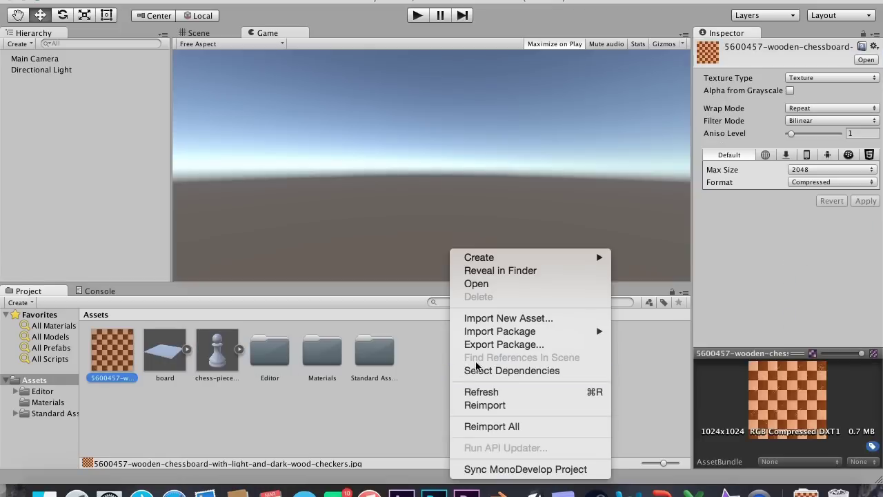
pyautogui.click(491, 319)
pyautogui.click(245, 238)
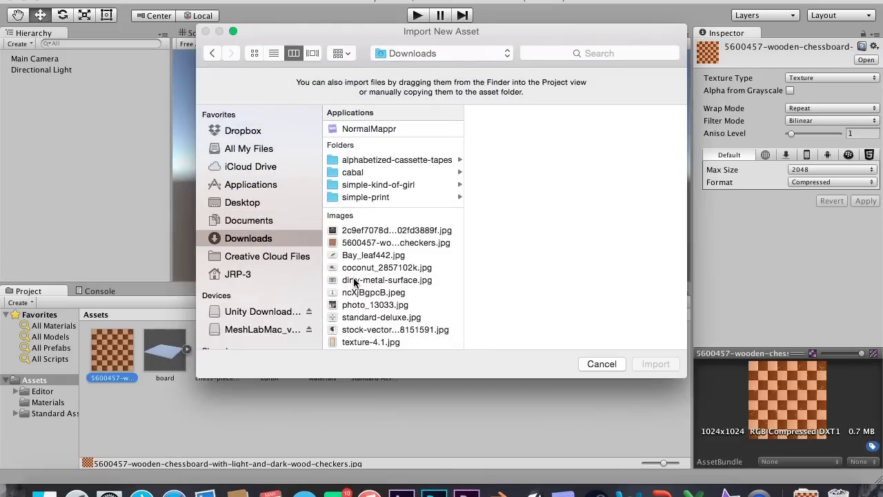
pyautogui.scroll(-6, 372, 289)
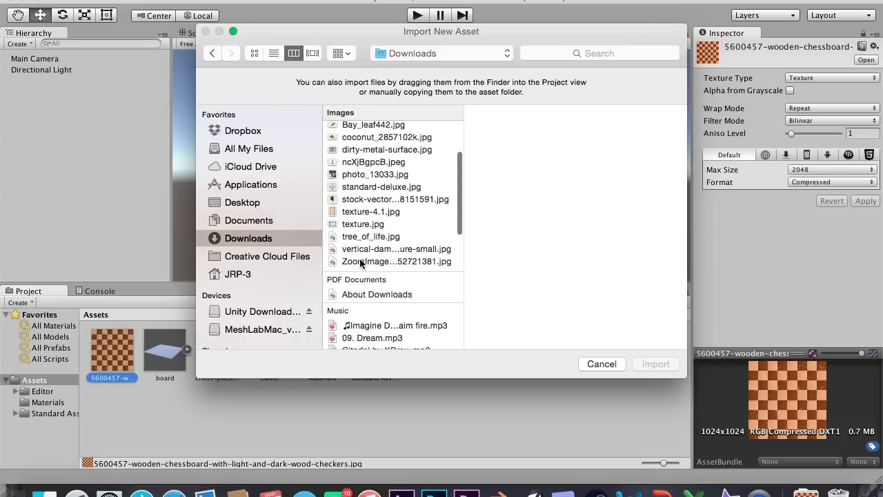
pyautogui.click(360, 262)
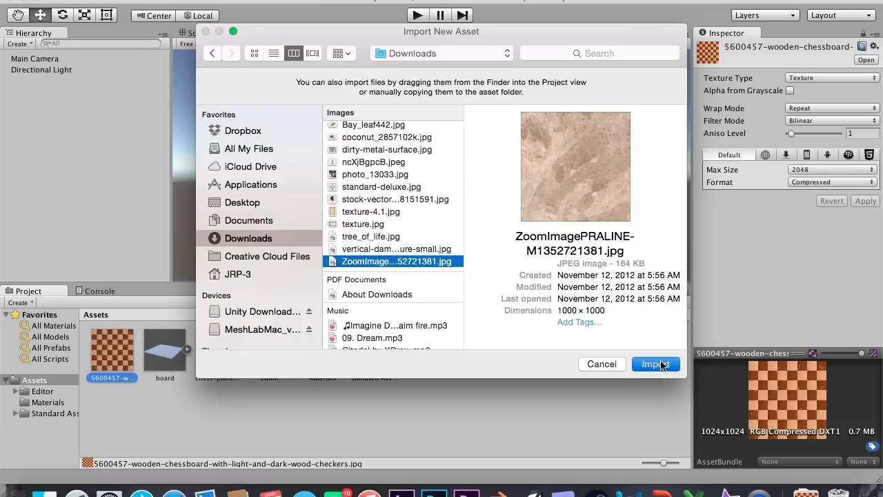
pyautogui.click(654, 365)
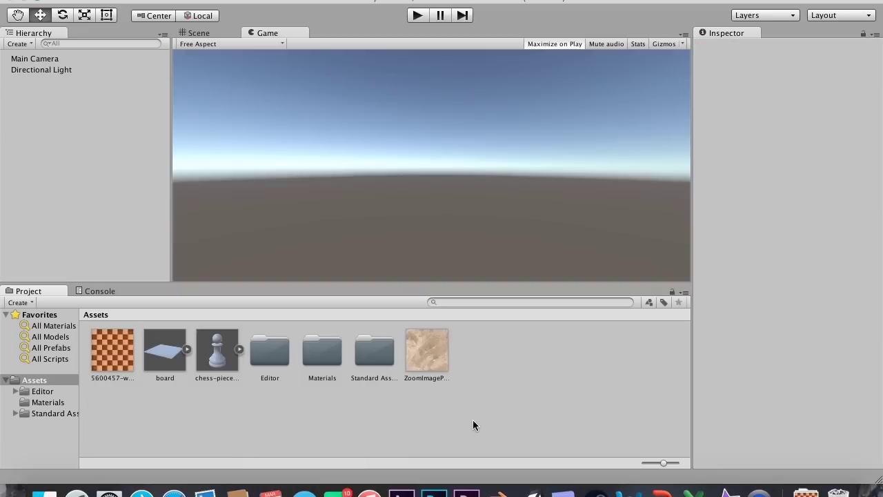
pyautogui.click(197, 32)
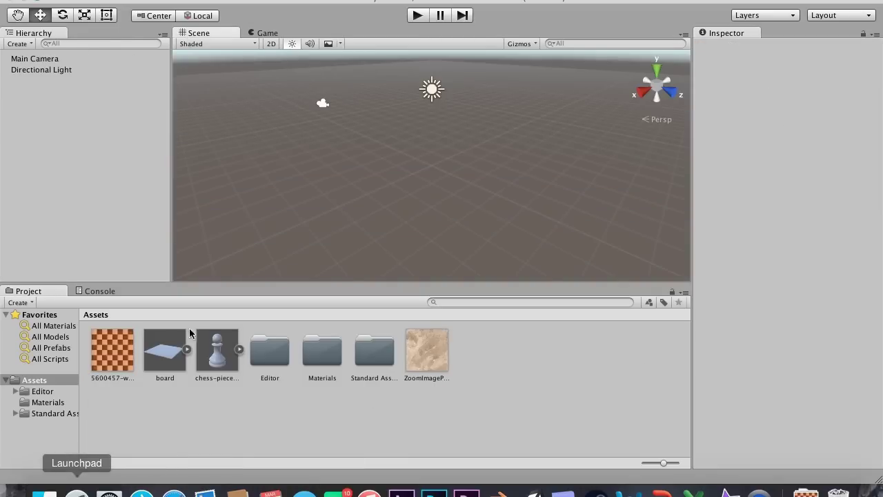
# Step: Drag the board into the scene and set its position to 0, 0, 0
pyautogui.moveTo(161, 354); pyautogui.dragTo(418, 159)
pyautogui.click(769, 98)
pyautogui.write('0')
pyautogui.press('Tab')
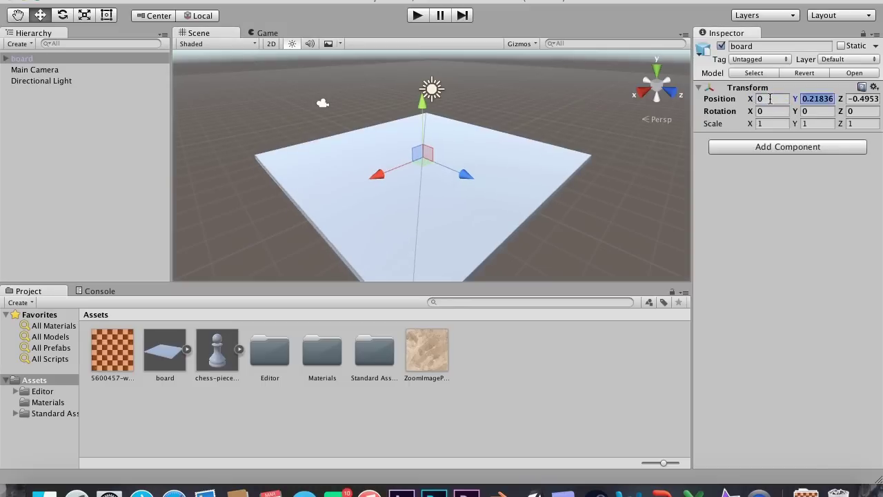
pyautogui.write('0')
pyautogui.press('Tab')
pyautogui.write('0')
# Step: Apply the wooden checker texture to the board and add the chess pawn to the scene
pyautogui.moveTo(105, 355); pyautogui.dragTo(439, 221)
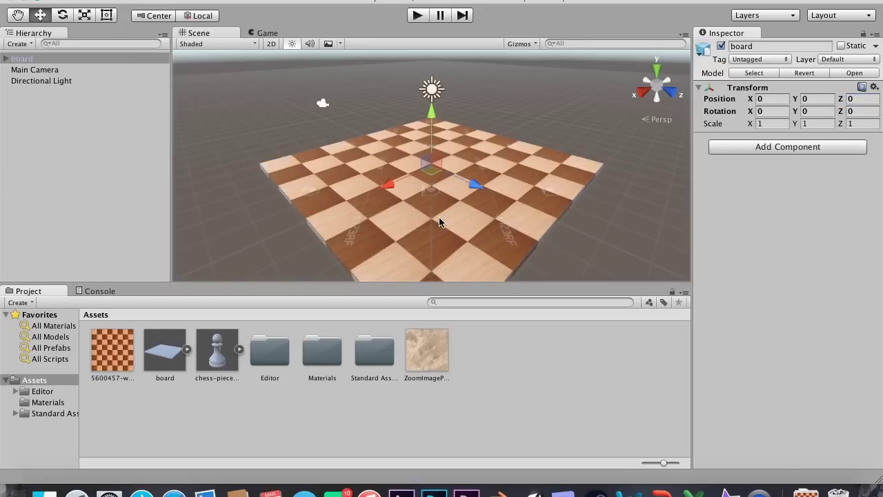
pyautogui.scroll(-3, 439, 222)
pyautogui.scroll(4, 440, 222)
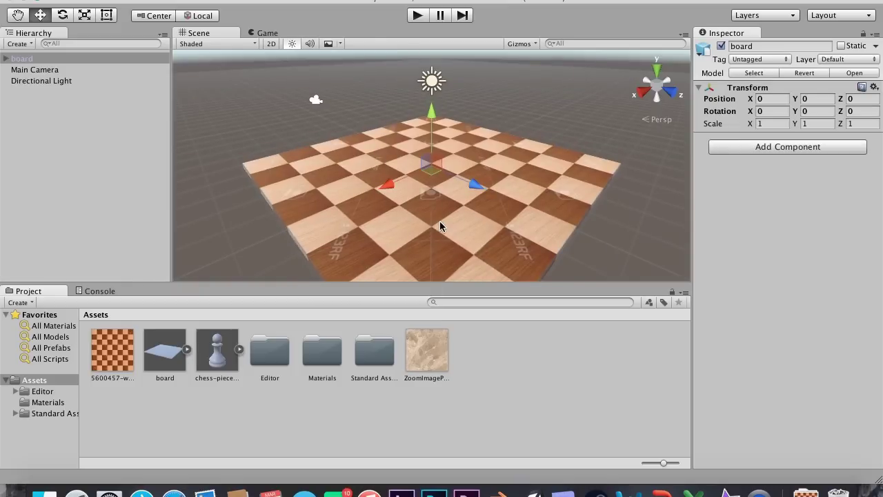
pyautogui.moveTo(217, 350); pyautogui.dragTo(273, 164)
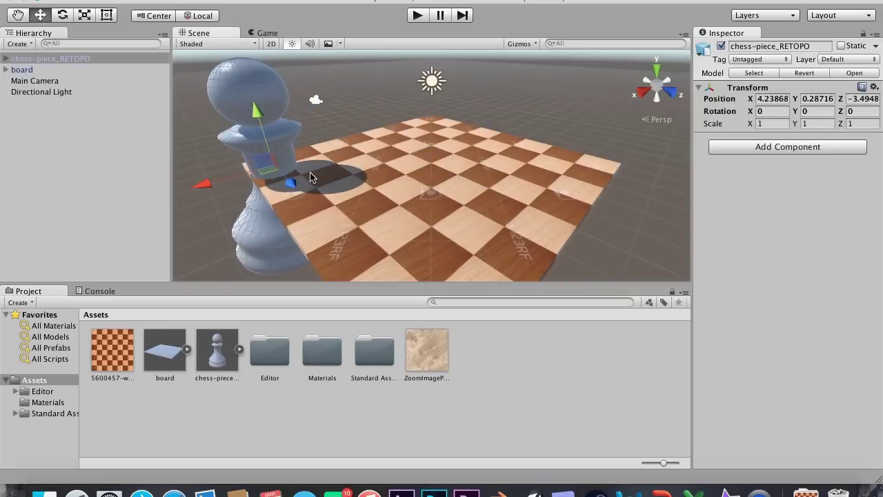
# Step: Shrink the pawn to about 0.29 scale and lift it above the board
pyautogui.press('r')
pyautogui.moveTo(270, 164); pyautogui.dragTo(228, 171)
pyautogui.press('w')
pyautogui.moveTo(259, 125); pyautogui.dragTo(260, 94)
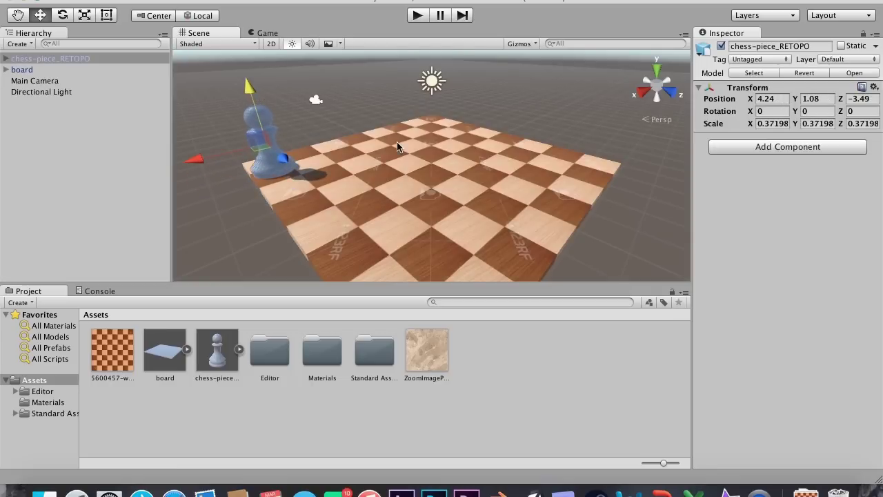
pyautogui.scroll(2, 346, 123)
pyautogui.keyDown('alt'); pyautogui.moveTo(346, 123); pyautogui.dragTo(622, 106); pyautogui.keyUp('alt')
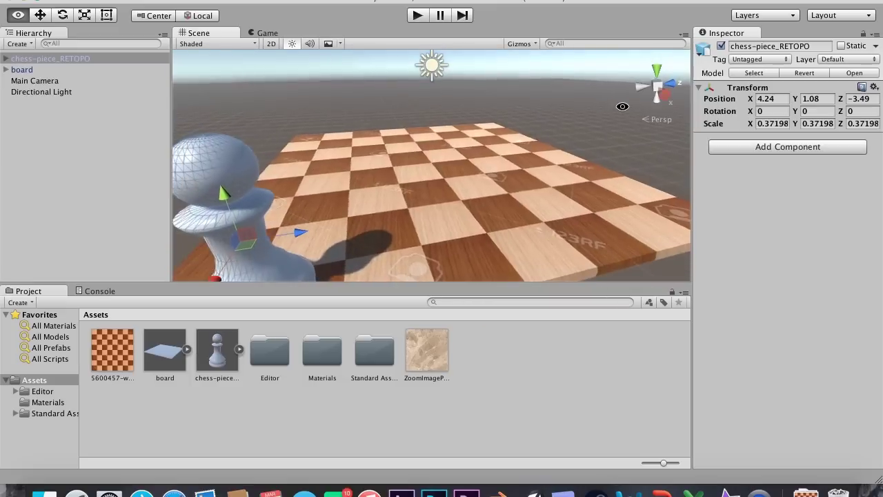
pyautogui.scroll(-3, 459, 148)
pyautogui.moveTo(385, 209); pyautogui.dragTo(407, 207)
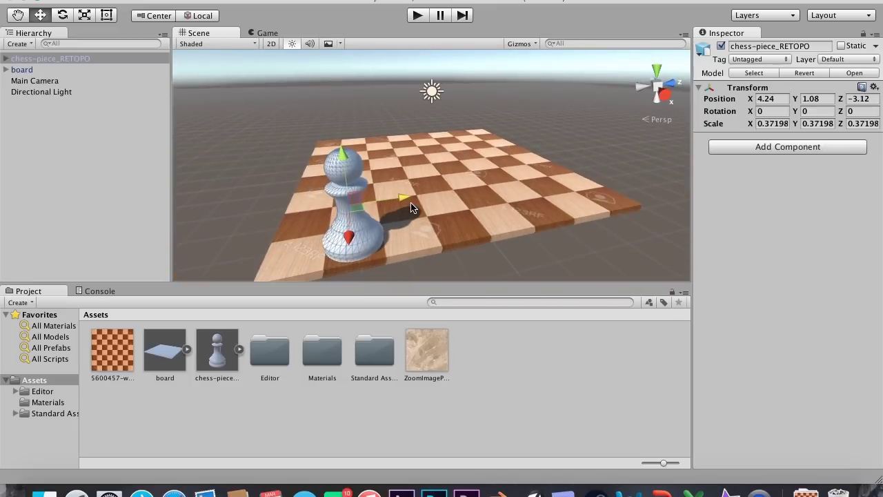
# Step: In top orthographic view, slide the pawn to X -4.32, Z -3.12 on the leftmost square
pyautogui.click(657, 72)
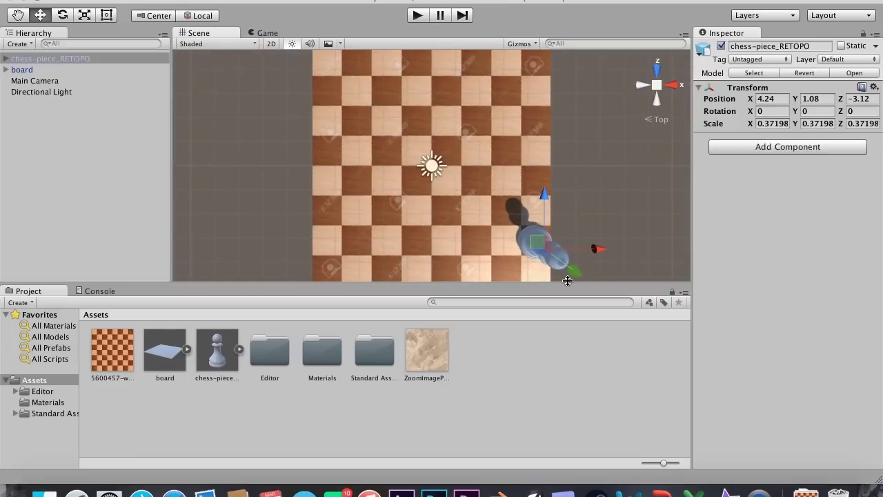
pyautogui.click(657, 85)
pyautogui.moveTo(583, 240)
pyautogui.mouseDown()
pyautogui.moveTo(512, 239)
pyautogui.moveTo(581, 245)
pyautogui.mouseUp()
pyautogui.press('r')
pyautogui.press('w')
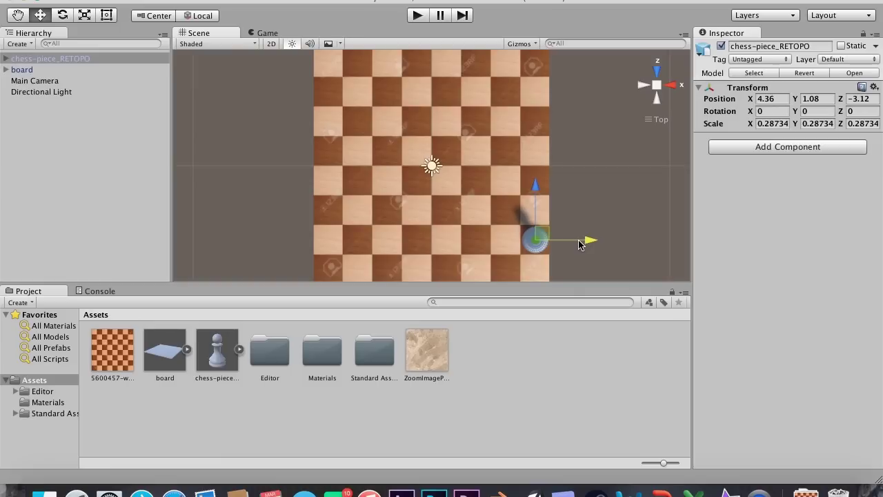
pyautogui.moveTo(591, 242); pyautogui.dragTo(386, 242)
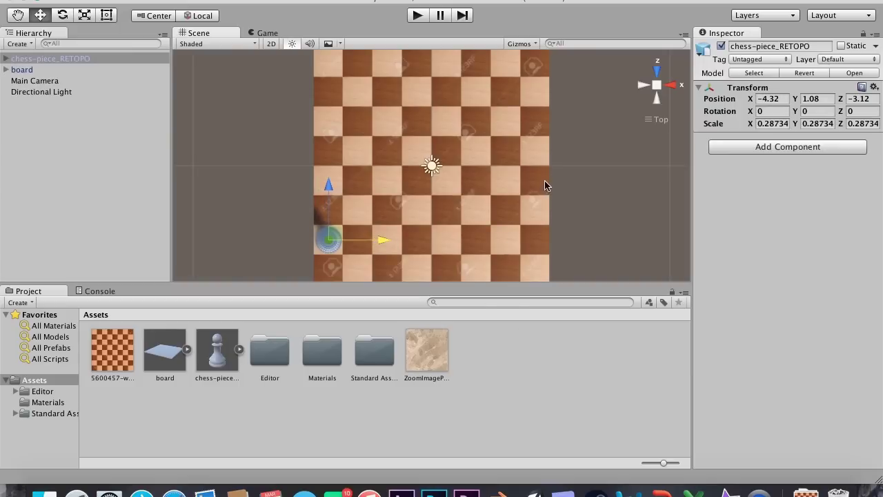
pyautogui.keyDown('alt'); pyautogui.moveTo(483, 191); pyautogui.dragTo(483, 135); pyautogui.keyUp('alt')
pyautogui.click(641, 90)
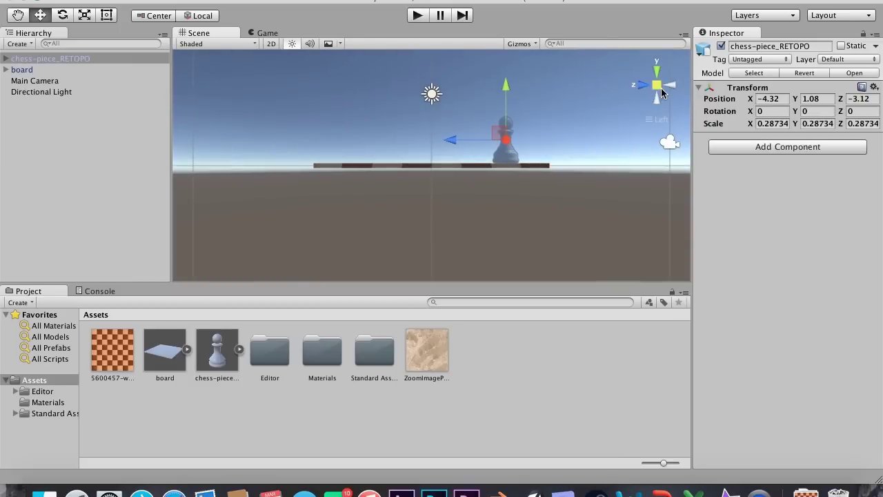
pyautogui.click(671, 87)
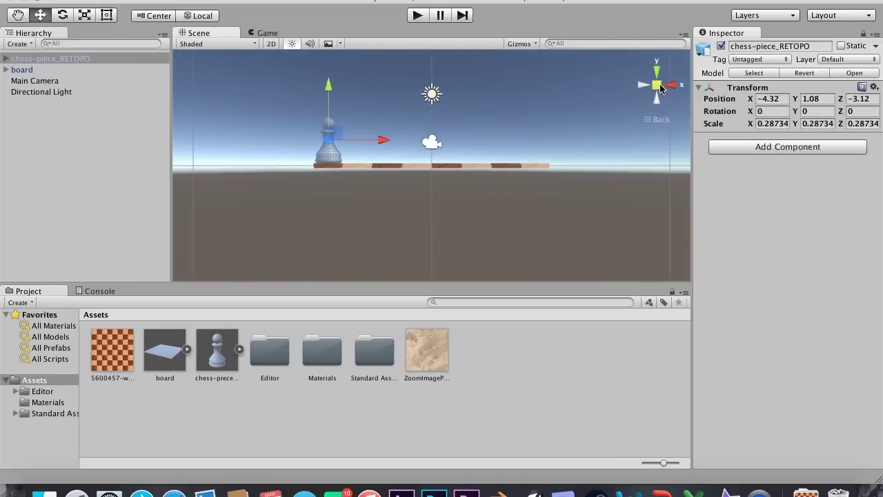
pyautogui.click(659, 74)
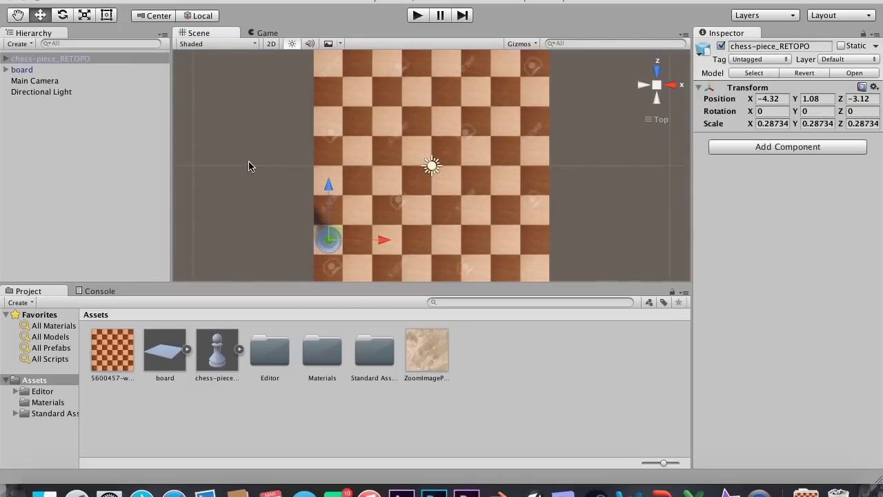
# Step: Undo a stray nudge, then duplicate the pawn one square apart into a row of eight
pyautogui.moveTo(386, 240)
pyautogui.mouseDown()
pyautogui.moveTo(396, 239)
pyautogui.moveTo(390, 247)
pyautogui.mouseUp()
pyautogui.press('super+z')
pyautogui.click(102, 59)
pyautogui.press('super+d')
pyautogui.moveTo(383, 242); pyautogui.dragTo(471, 237)
pyautogui.press('super+d')
pyautogui.press('super+d')
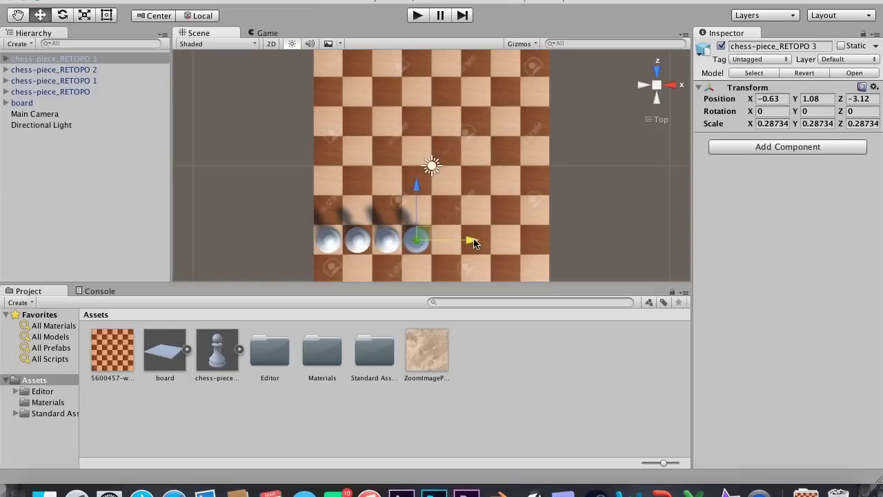
pyautogui.press('super+d')
pyautogui.moveTo(475, 241); pyautogui.dragTo(543, 242)
pyautogui.press('super+d')
pyautogui.press('super+d')
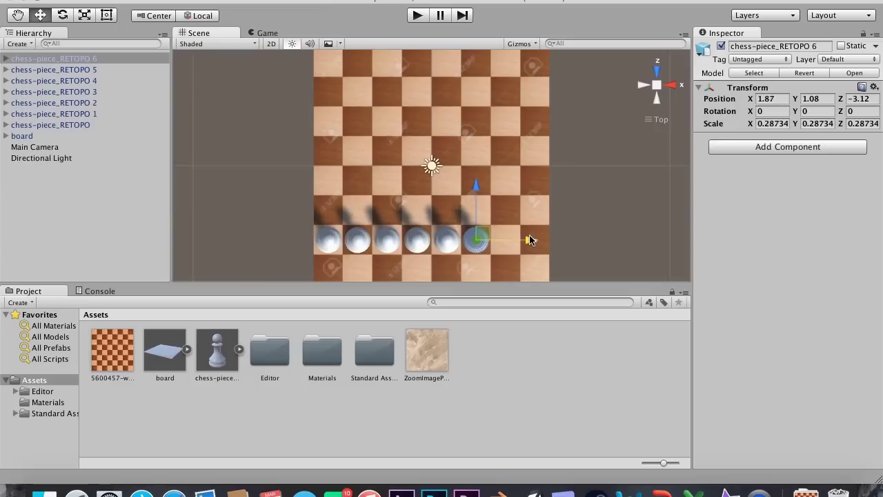
pyautogui.moveTo(528, 239); pyautogui.dragTo(592, 241)
pyautogui.press('super+d')
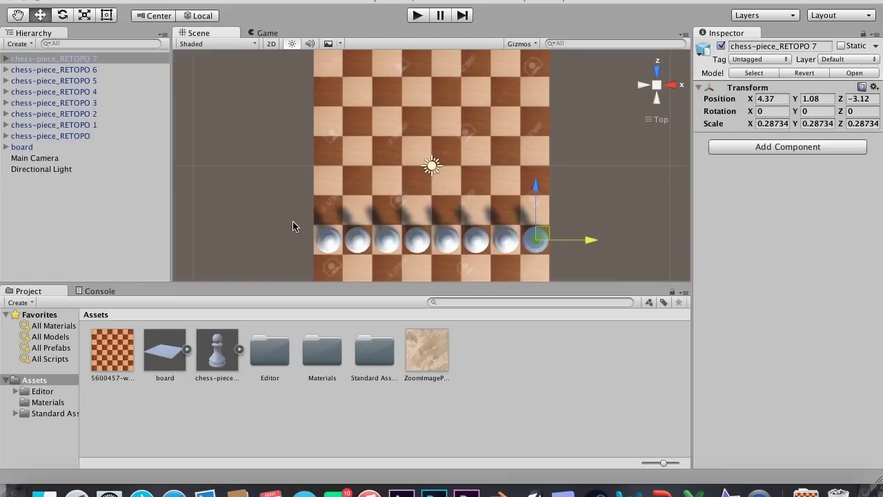
# Step: Duplicate the selected pawn row and move the copies along Z to 3.12 on the far side
pyautogui.keyDown('shift'); pyautogui.click(321, 241); pyautogui.keyUp('shift')
pyautogui.keyDown('shift'); pyautogui.click(353, 248); pyautogui.keyUp('shift')
pyautogui.keyDown('shift'); pyautogui.click(382, 249); pyautogui.keyUp('shift')
pyautogui.keyDown('shift'); pyautogui.click(408, 245); pyautogui.keyUp('shift')
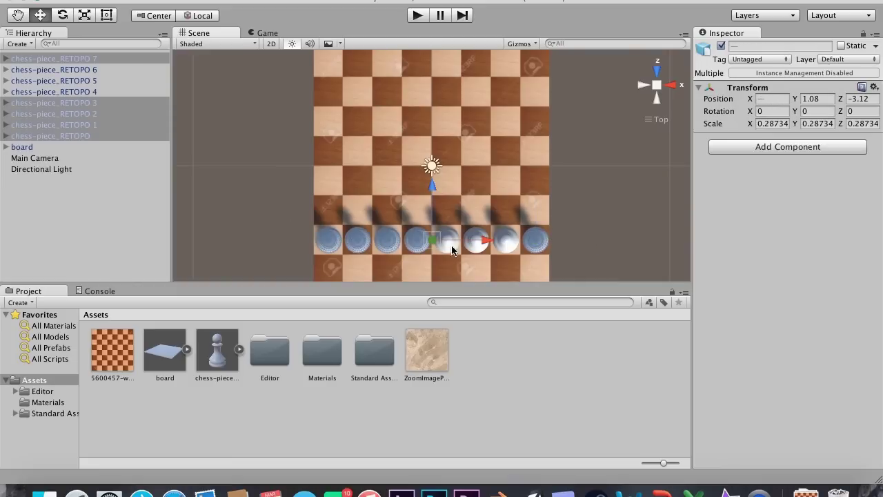
pyautogui.keyDown('shift'); pyautogui.click(454, 253); pyautogui.keyUp('shift')
pyautogui.keyDown('shift'); pyautogui.click(467, 248); pyautogui.keyUp('shift')
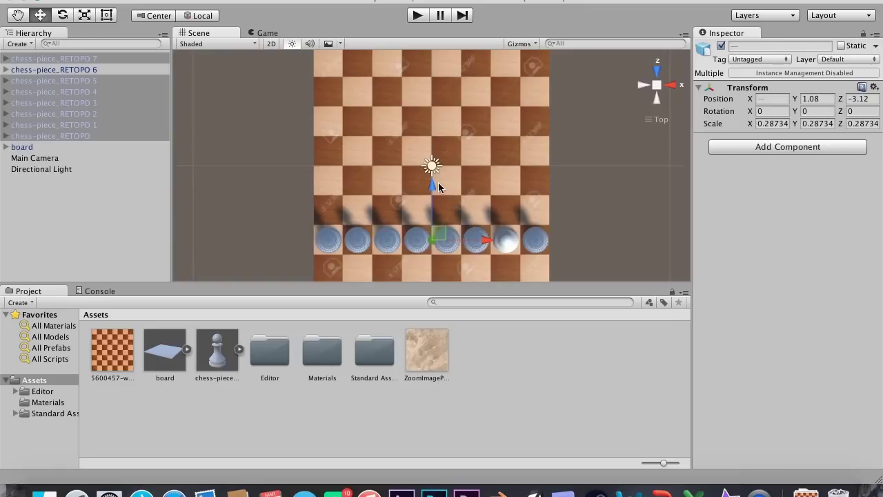
pyautogui.press('super+d')
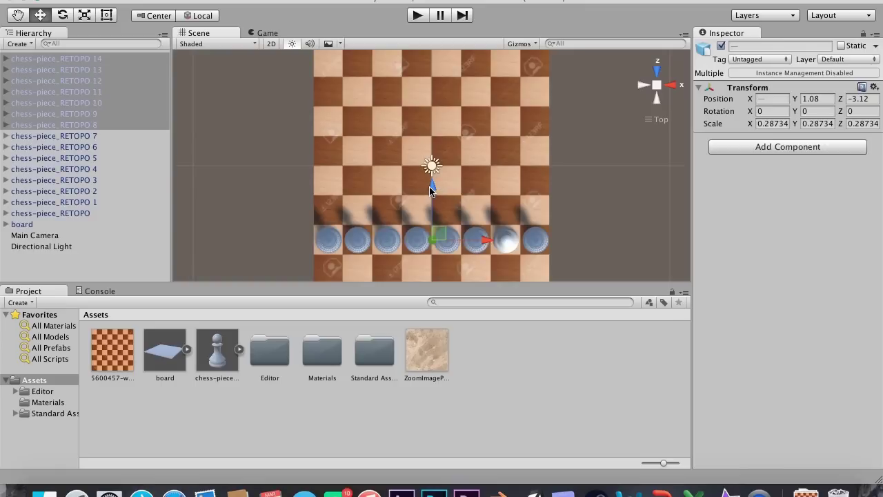
pyautogui.scroll(1, 429, 189)
pyautogui.moveTo(432, 192); pyautogui.dragTo(427, 33)
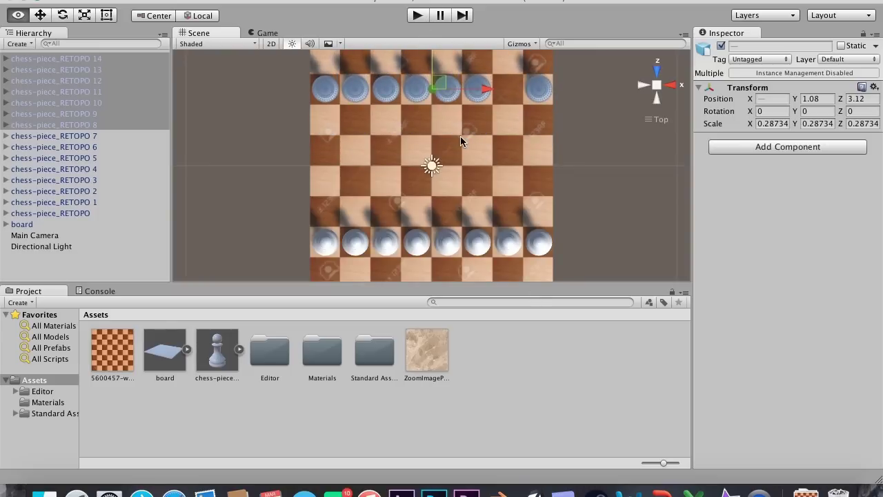
# Step: From a low angle, select the board's Cube part and expand its material settings
pyautogui.keyDown('alt'); pyautogui.moveTo(460, 136); pyautogui.dragTo(672, 147); pyautogui.keyUp('alt')
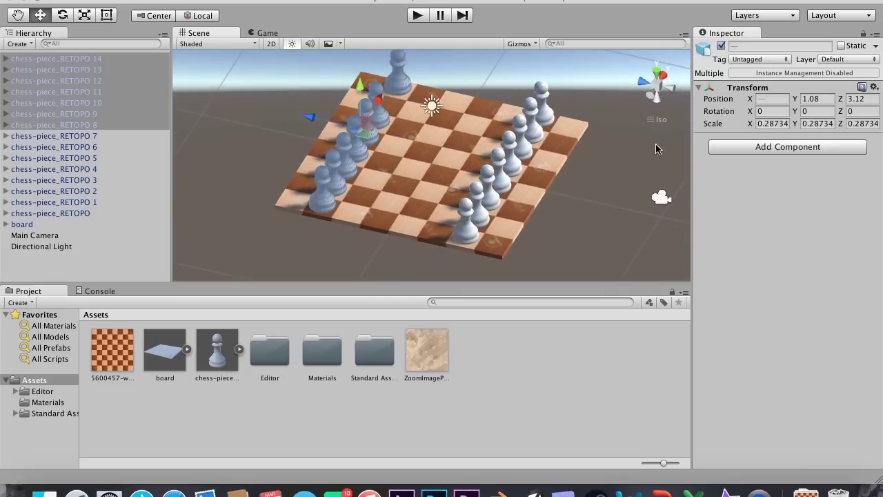
pyautogui.click(387, 225)
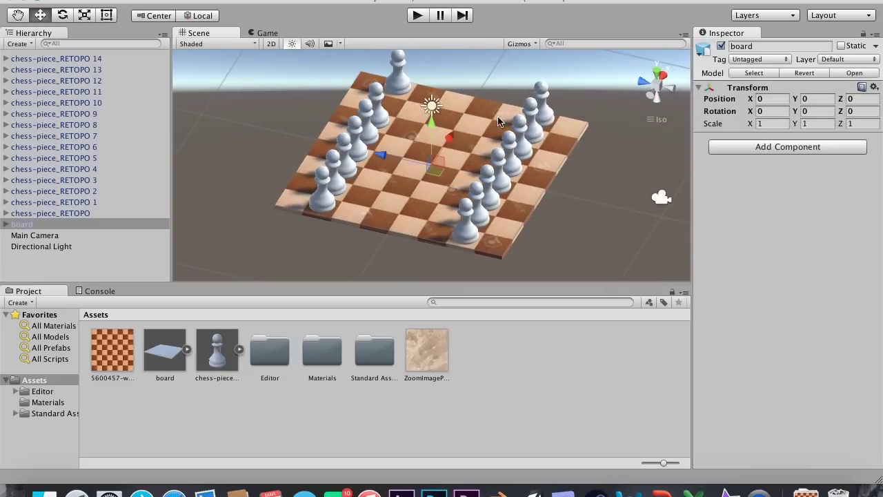
pyautogui.click(6, 224)
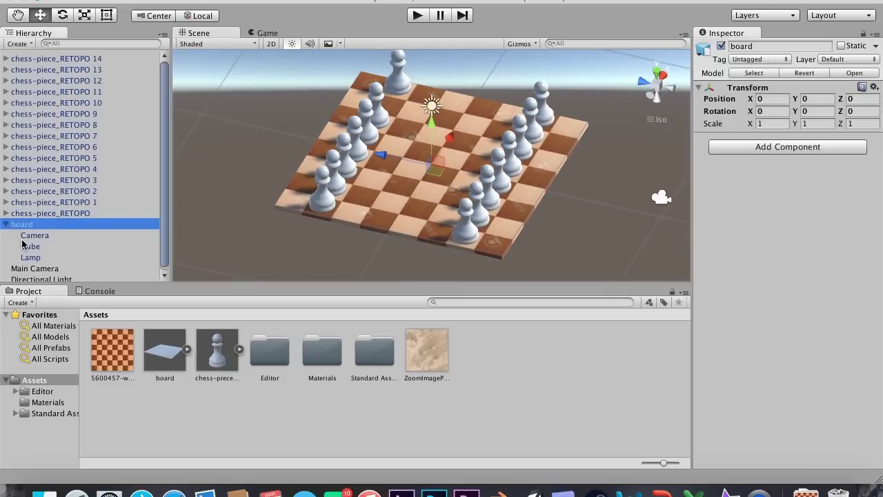
pyautogui.click(30, 246)
pyautogui.click(715, 269)
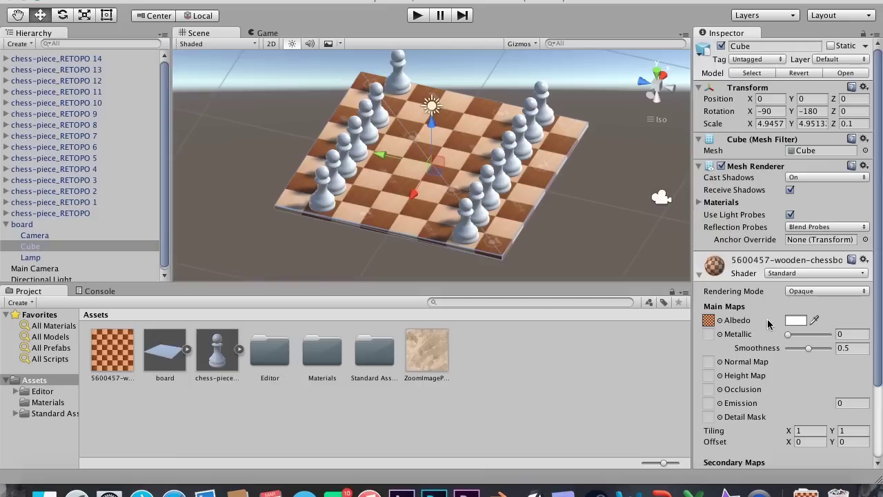
# Step: Try board material Metallic 0.2 with Smoothness values 0.75, 1 and 0.7
pyautogui.click(844, 335)
pyautogui.write('.2')
pyautogui.keyDown('alt'); pyautogui.moveTo(607, 167); pyautogui.dragTo(537, 31); pyautogui.keyUp('alt')
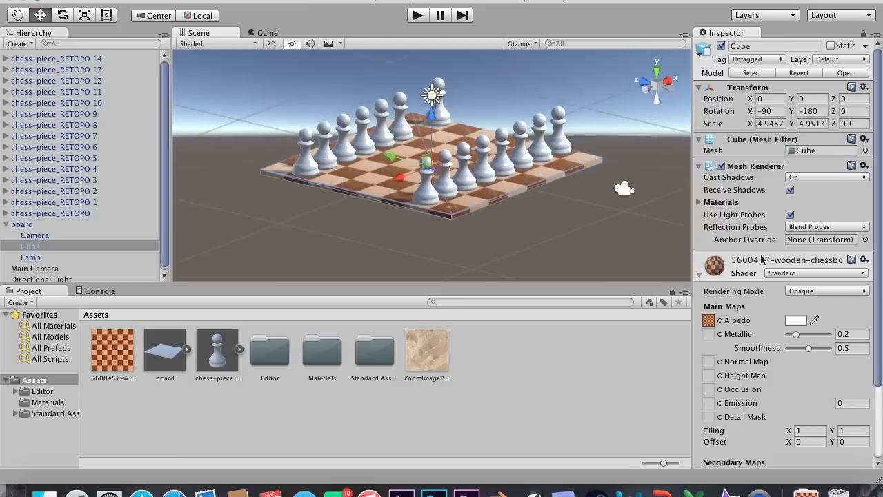
pyautogui.click(854, 348)
pyautogui.write('.75')
pyautogui.press('BackSpace')
pyautogui.press('BackSpace')
pyautogui.write('1')
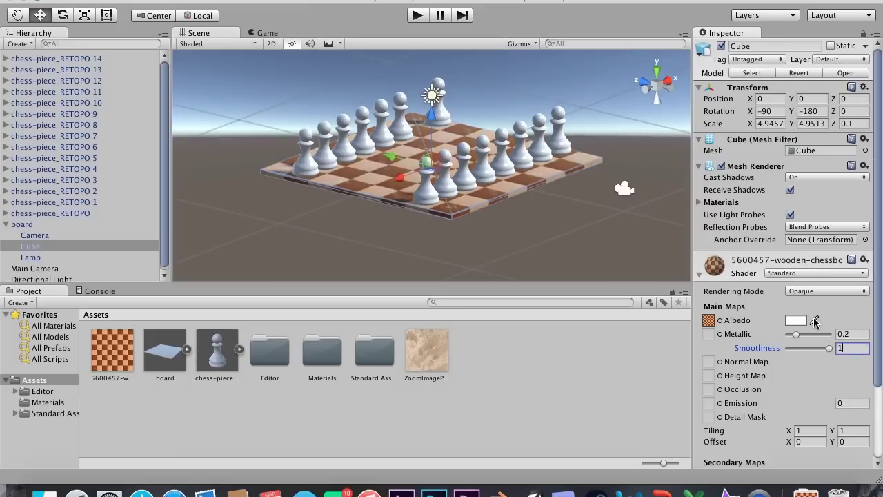
pyautogui.keyDown('alt'); pyautogui.moveTo(508, 162); pyautogui.dragTo(327, 2); pyautogui.keyUp('alt')
pyautogui.keyDown('alt'); pyautogui.moveTo(386, 28); pyautogui.dragTo(446, 20); pyautogui.keyUp('alt')
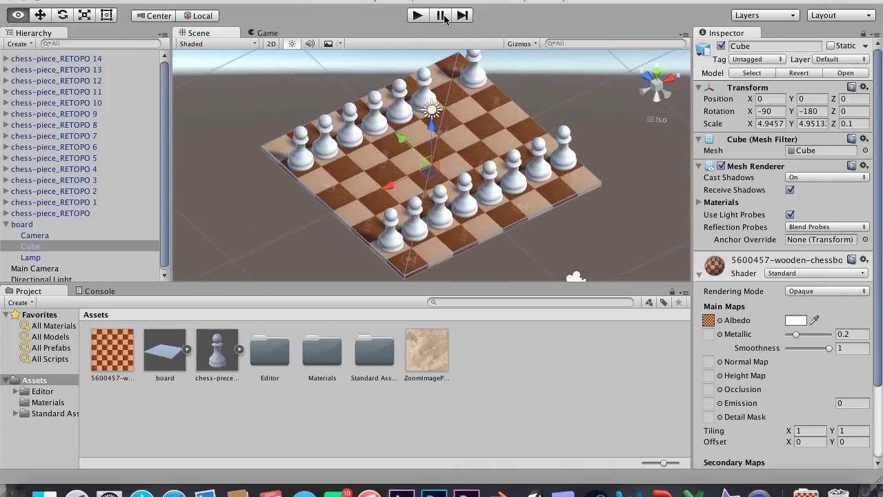
pyautogui.click(848, 348)
pyautogui.write('.75')
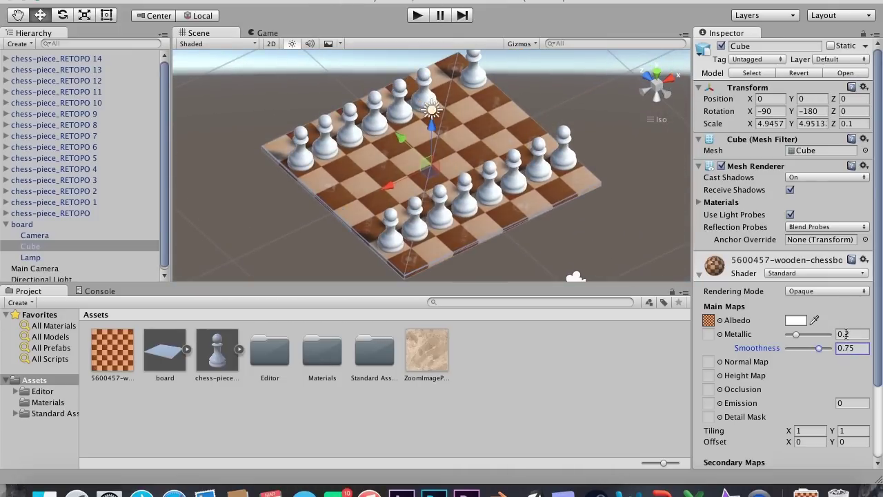
# Step: Raise the board's Metallic to 0.5 and lower Smoothness to 0.3, checking from above
pyautogui.click(852, 334)
pyautogui.press('BackSpace')
pyautogui.write('5')
pyautogui.keyDown('alt'); pyautogui.moveTo(531, 147); pyautogui.dragTo(351, 440); pyautogui.keyUp('alt')
pyautogui.click(850, 348)
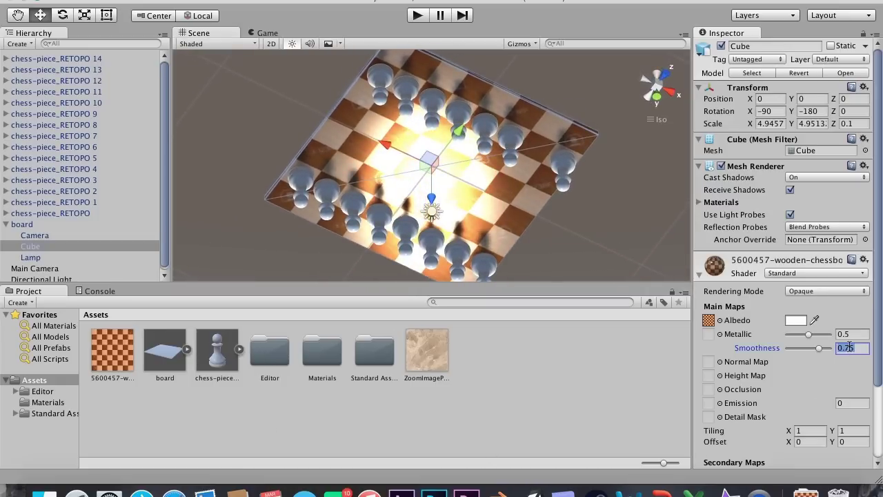
pyautogui.write('.5')
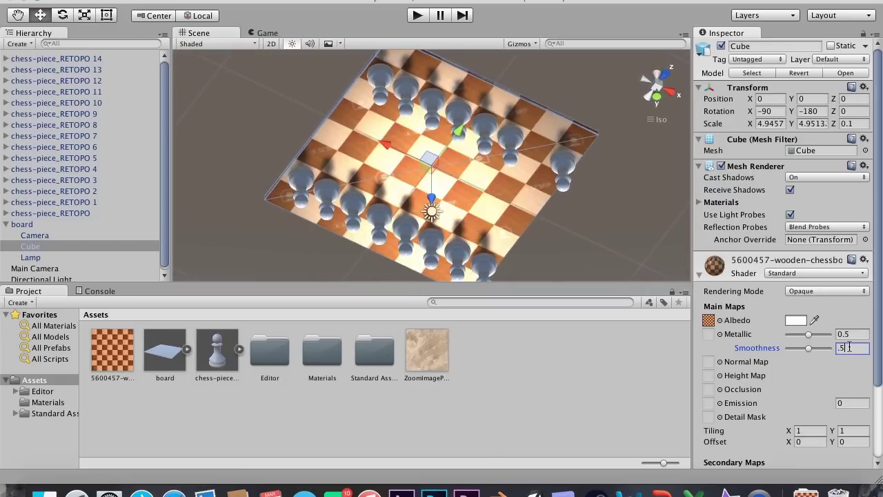
pyautogui.press('BackSpace')
pyautogui.press('BackSpace')
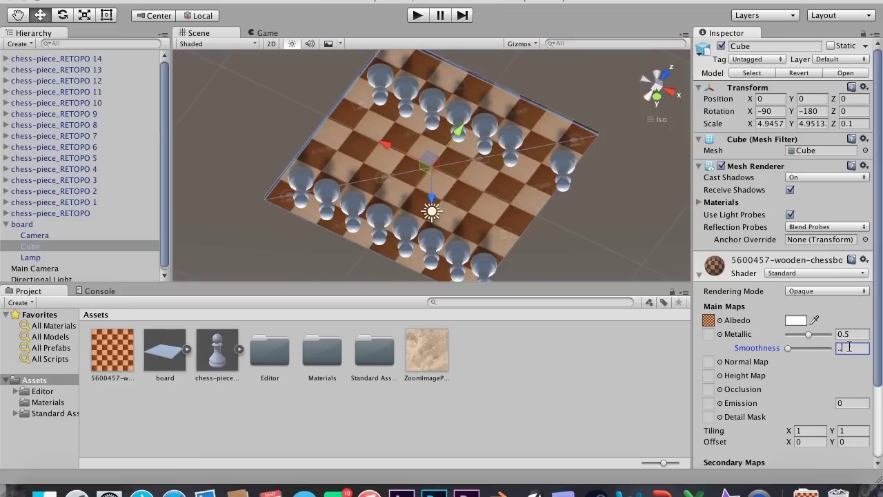
pyautogui.write('.25')
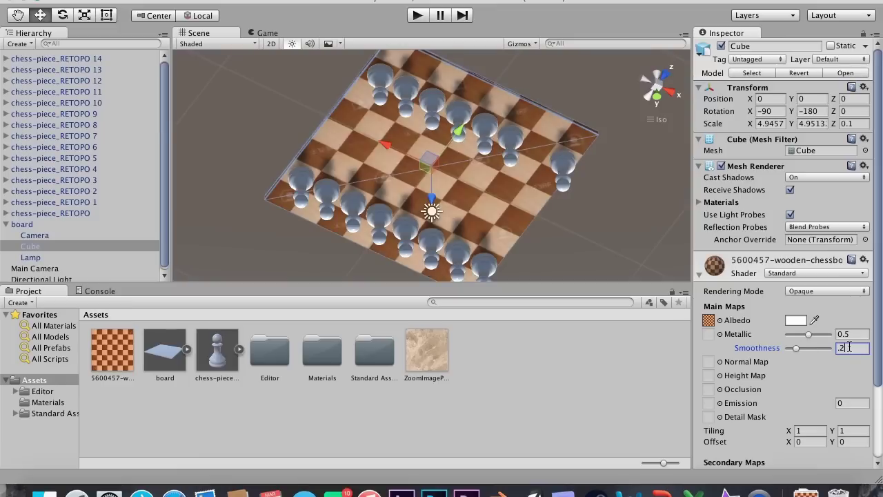
pyautogui.press('BackSpace')
pyautogui.press('BackSpace')
pyautogui.write('3')
pyautogui.keyDown('alt'); pyautogui.moveTo(575, 152); pyautogui.dragTo(414, 249); pyautogui.keyUp('alt')
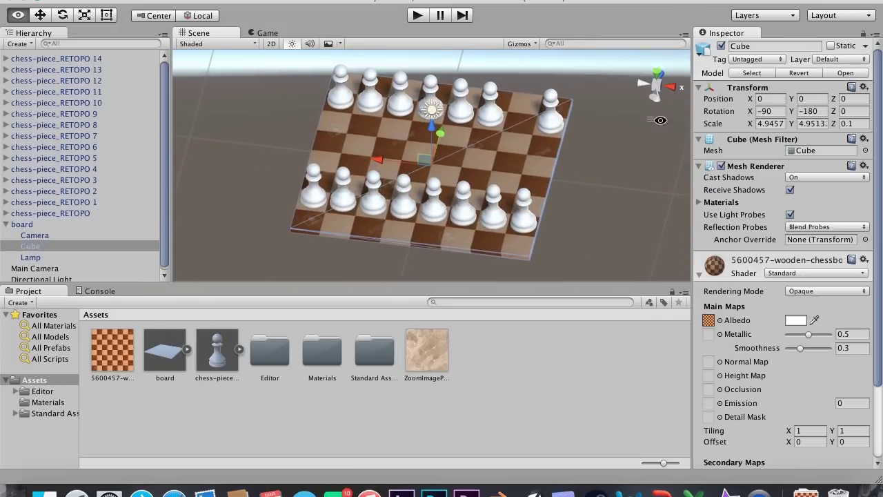
pyautogui.click(502, 210)
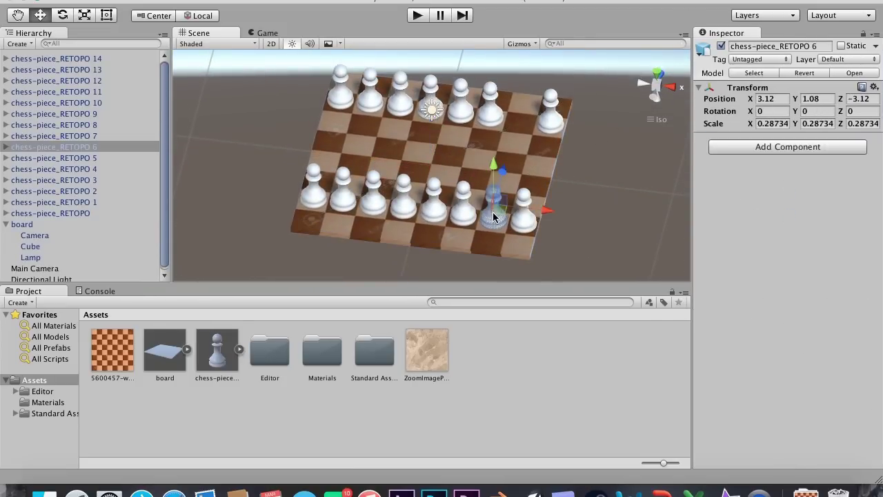
# Step: Duplicate a front-row pawn and move the copy to the back row
pyautogui.press('super+d')
pyautogui.moveTo(501, 170); pyautogui.dragTo(567, 83)
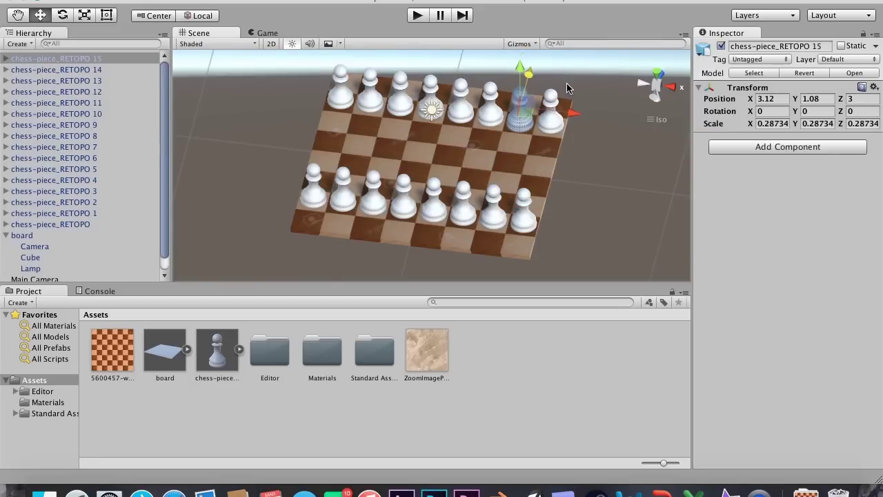
pyautogui.keyDown('alt'); pyautogui.moveTo(503, 149); pyautogui.dragTo(383, 199); pyautogui.keyUp('alt')
# Step: Select the front-row pawns one by one, then clear the selection
pyautogui.click(363, 213)
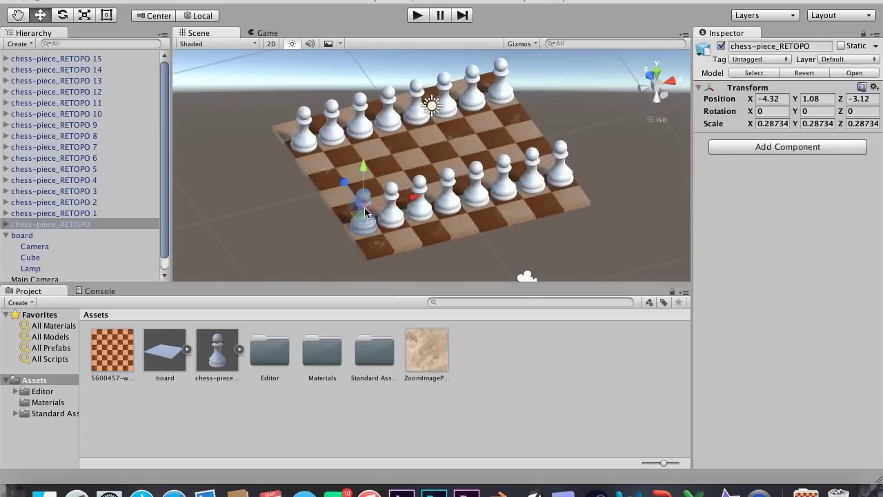
pyautogui.keyDown('shift'); pyautogui.click(568, 169); pyautogui.keyUp('shift')
pyautogui.keyDown('shift'); pyautogui.click(541, 179); pyautogui.keyUp('shift')
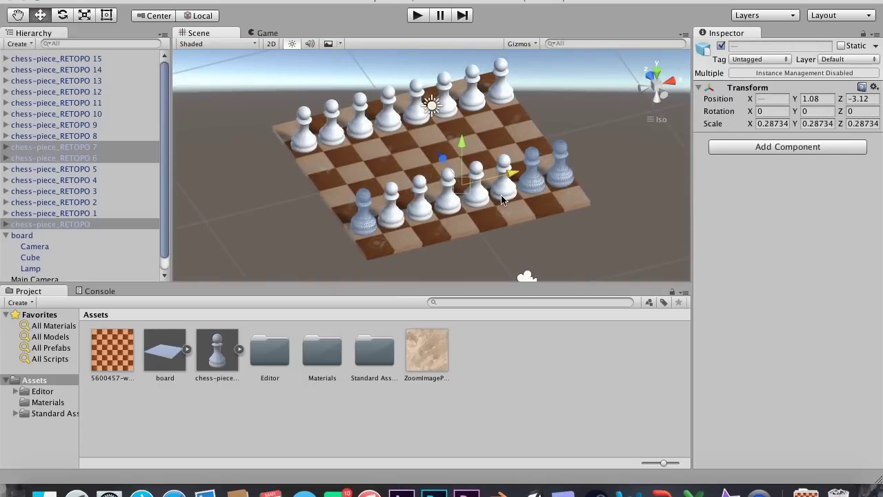
pyautogui.keyDown('shift'); pyautogui.click(503, 198); pyautogui.keyUp('shift')
pyautogui.keyDown('shift'); pyautogui.click(470, 200); pyautogui.keyUp('shift')
pyautogui.keyDown('shift'); pyautogui.click(442, 210); pyautogui.keyUp('shift')
pyautogui.keyDown('shift'); pyautogui.click(418, 198); pyautogui.keyUp('shift')
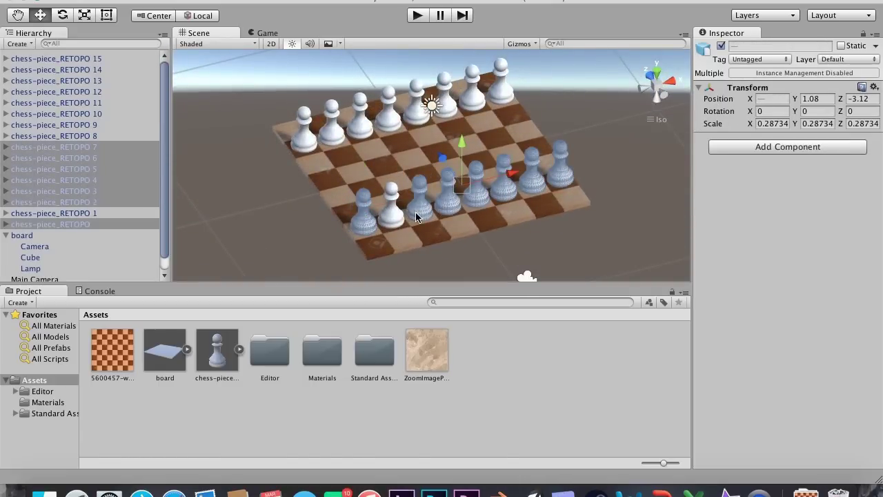
pyautogui.click(282, 394)
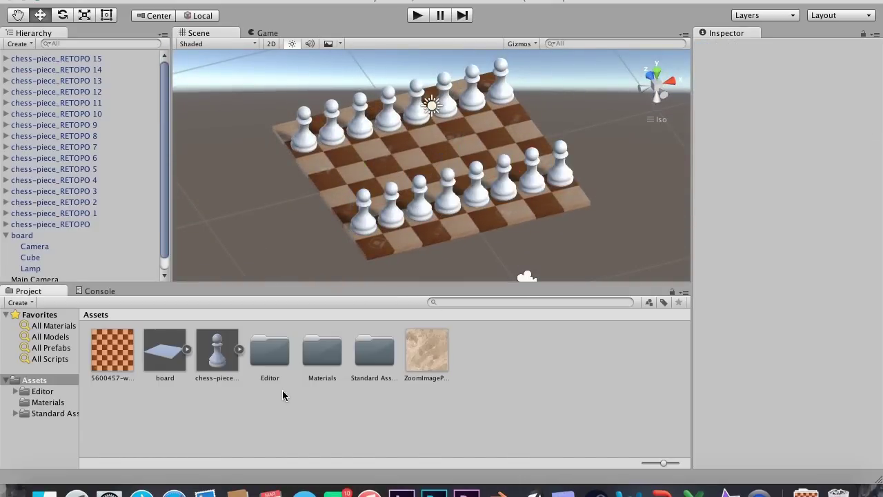
# Step: Expand chess-piece_RETOPO, select its Circle part and show the TEST material's properties
pyautogui.click(6, 225)
pyautogui.click(31, 236)
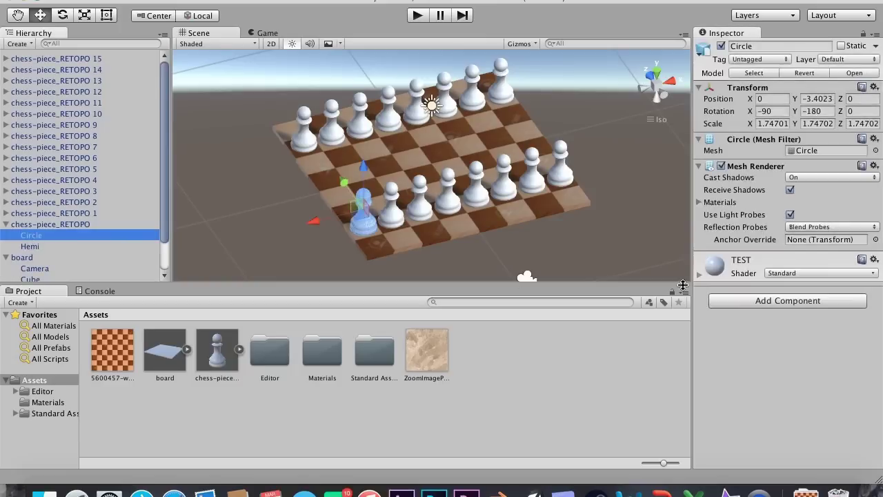
pyautogui.click(731, 264)
# Step: Assign the grey noise texture as the TEST material's albedo
pyautogui.doubleClick(323, 351)
pyautogui.click(214, 347)
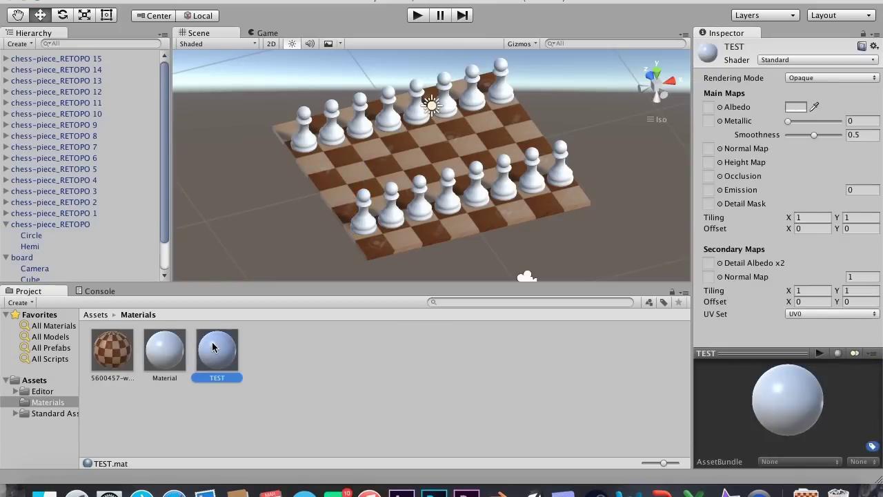
pyautogui.click(710, 108)
pyautogui.click(719, 108)
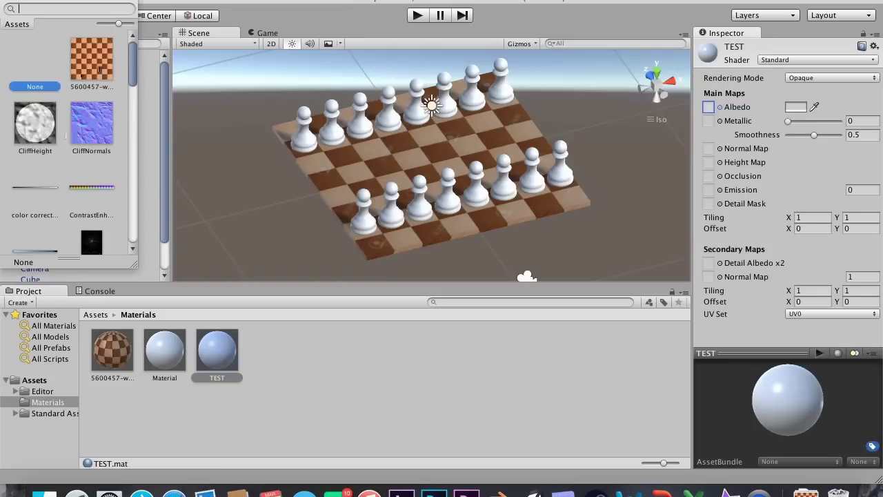
pyautogui.scroll(-10, 99, 69)
pyautogui.doubleClick(20, 147)
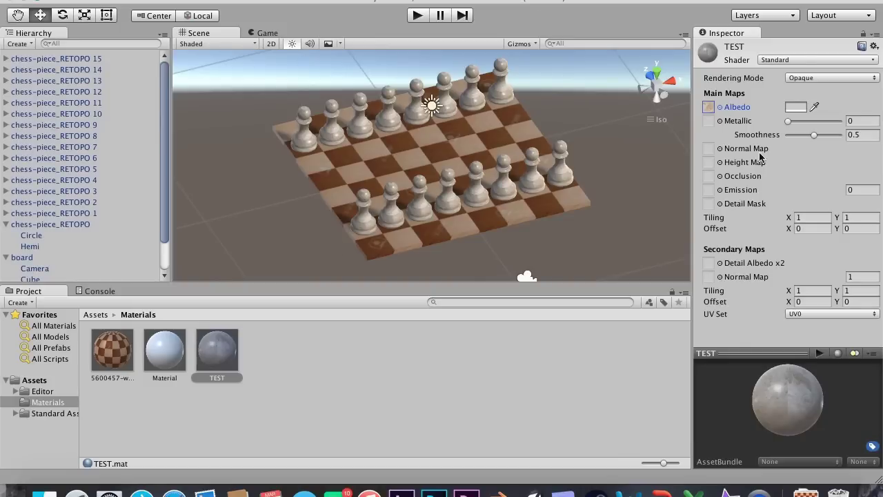
# Step: Set TEST's Metallic to 0.3 and Smoothness to 0.2, checking the board in the Game view
pyautogui.click(874, 120)
pyautogui.write('.3')
pyautogui.press('Tab')
pyautogui.write('.3')
pyautogui.press('BackSpace')
pyautogui.write('2')
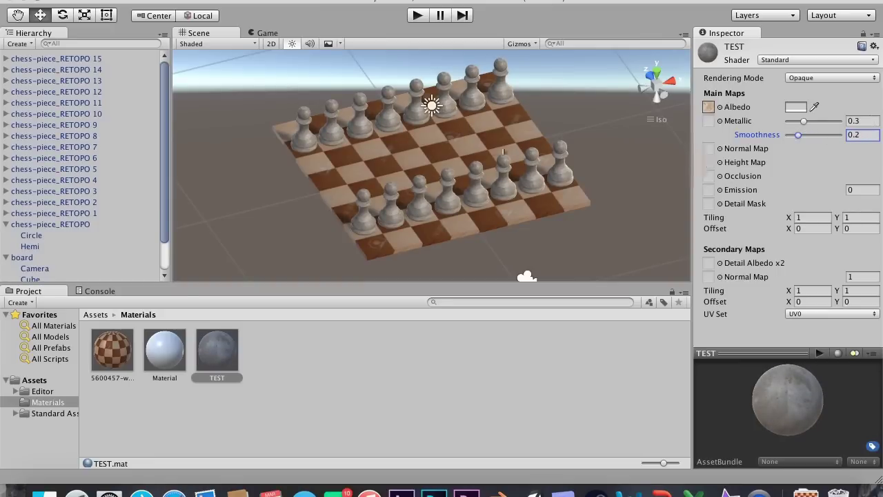
pyautogui.keyDown('alt'); pyautogui.moveTo(492, 153); pyautogui.dragTo(583, 56); pyautogui.keyUp('alt')
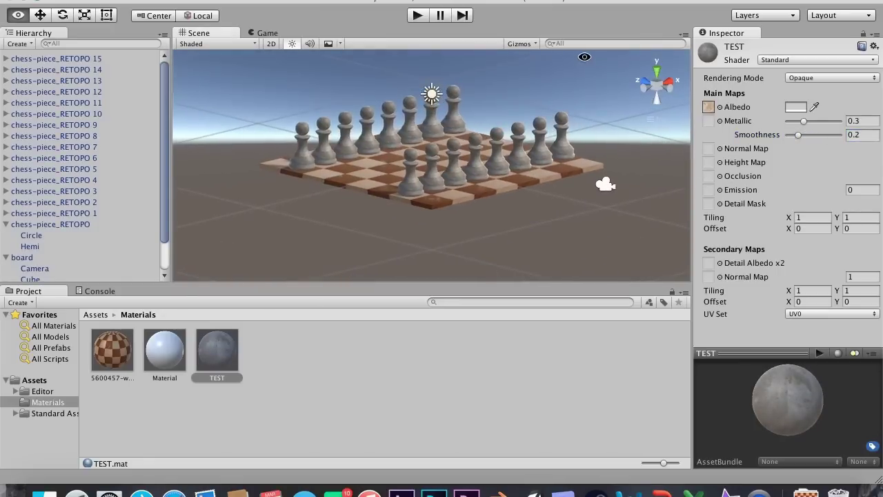
pyautogui.click(266, 33)
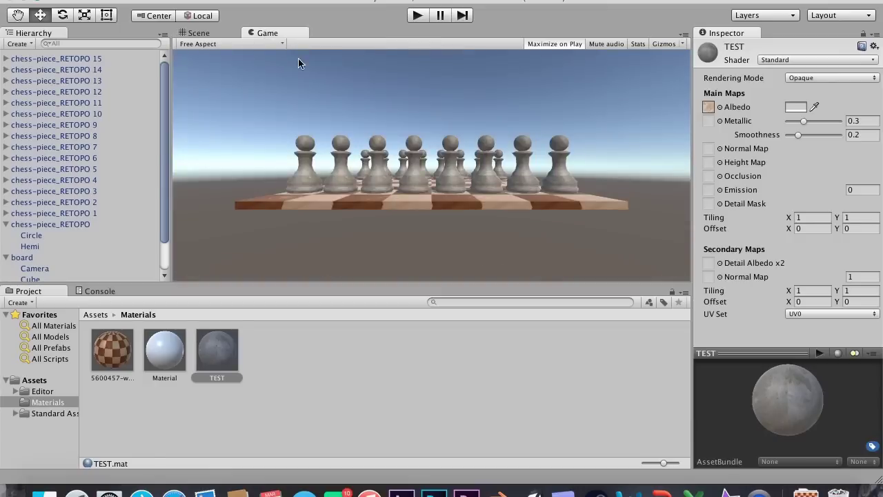
pyautogui.click(200, 33)
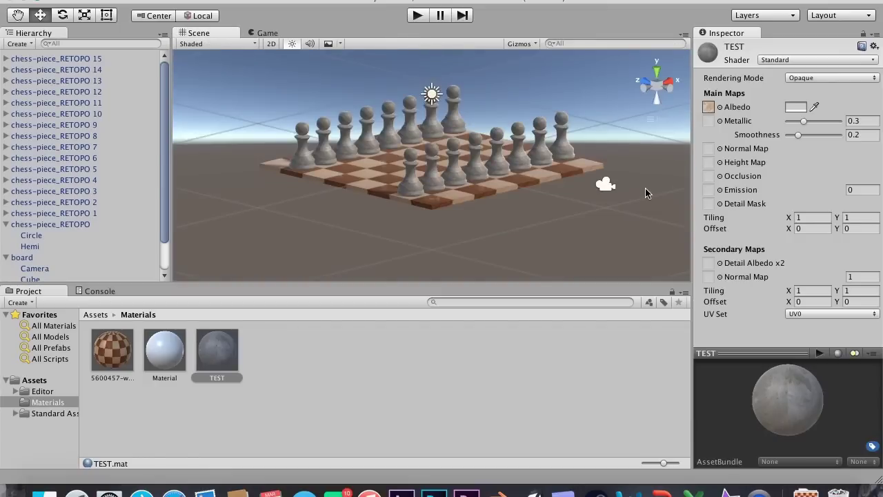
pyautogui.click(709, 149)
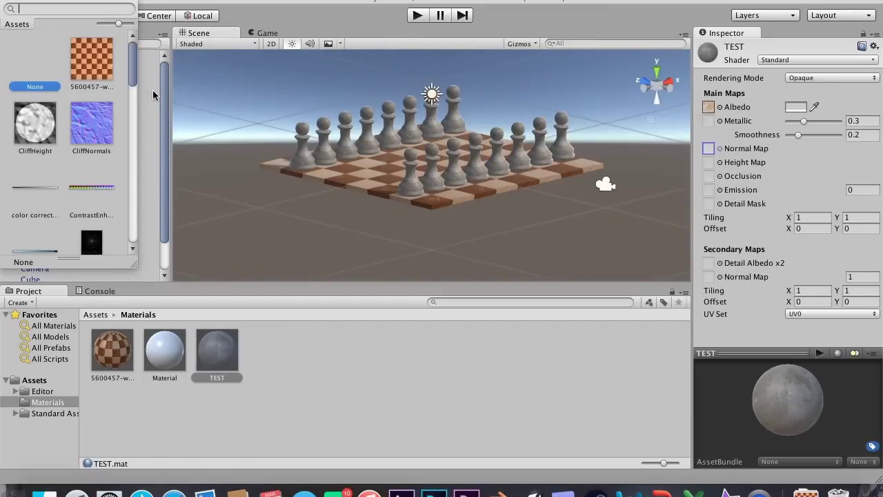
# Step: Import nrm-REDONE.png from the Tutorial folder into Assets
pyautogui.moveTo(131, 81); pyautogui.dragTo(164, 171)
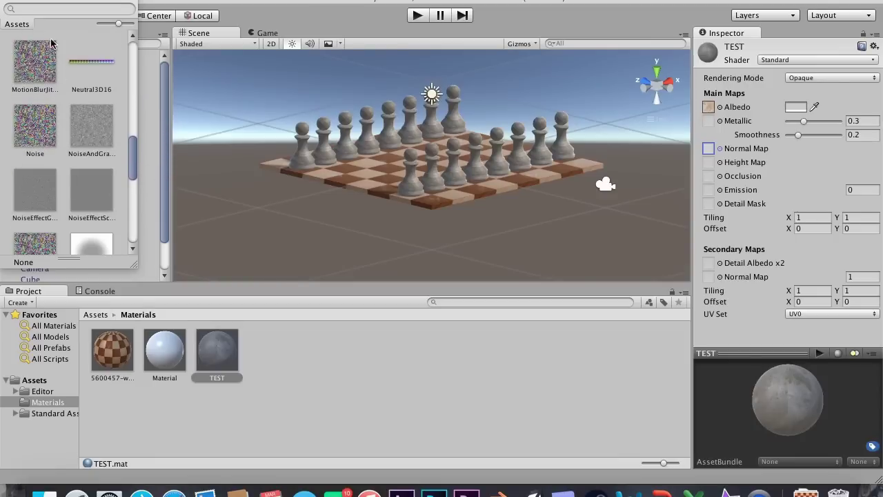
pyautogui.click(12, 283)
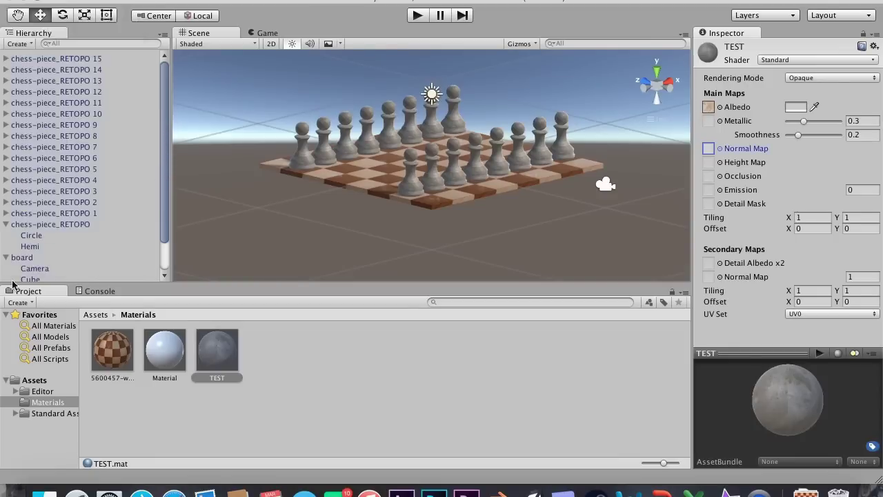
pyautogui.click(32, 380)
pyautogui.rightClick(250, 447)
pyautogui.click(289, 319)
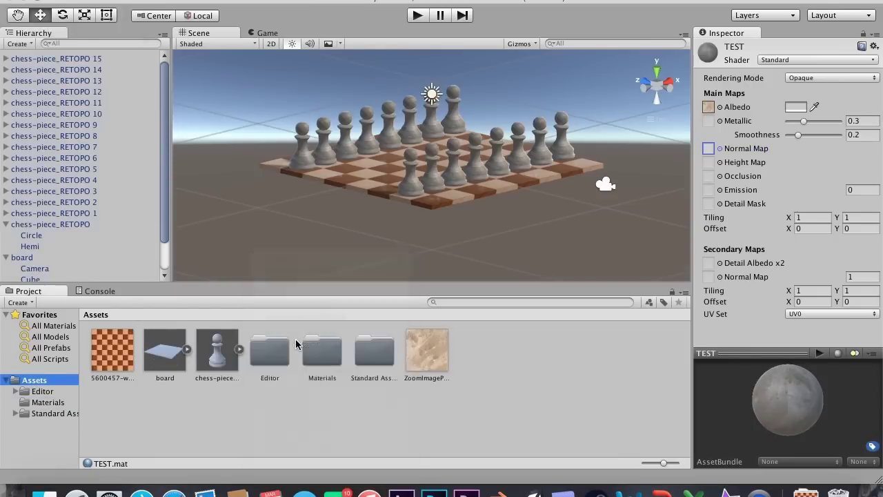
pyautogui.click(366, 237)
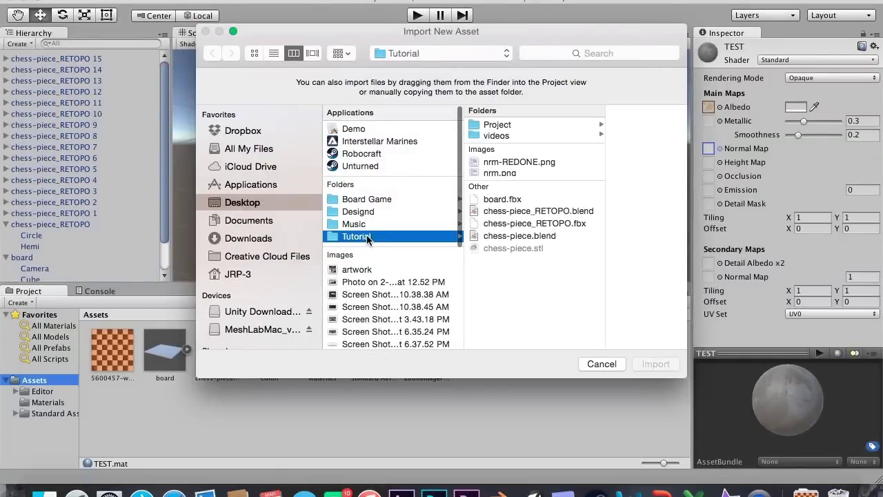
pyautogui.click(531, 163)
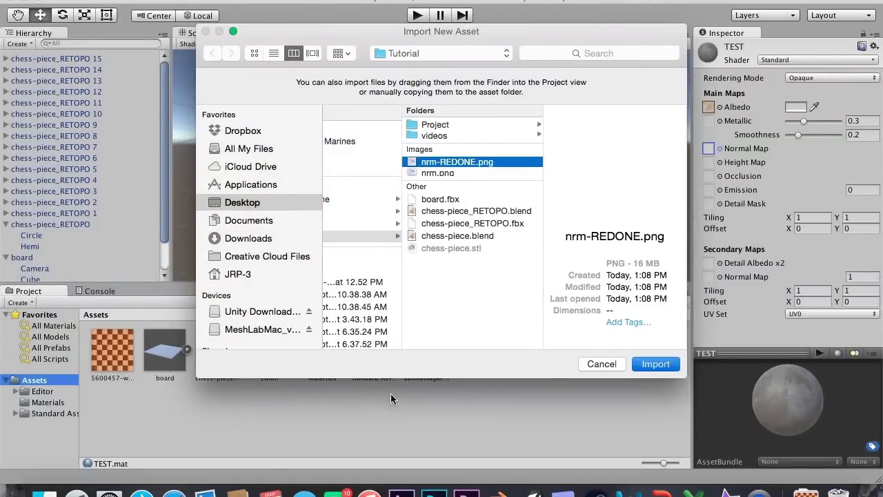
pyautogui.click(655, 365)
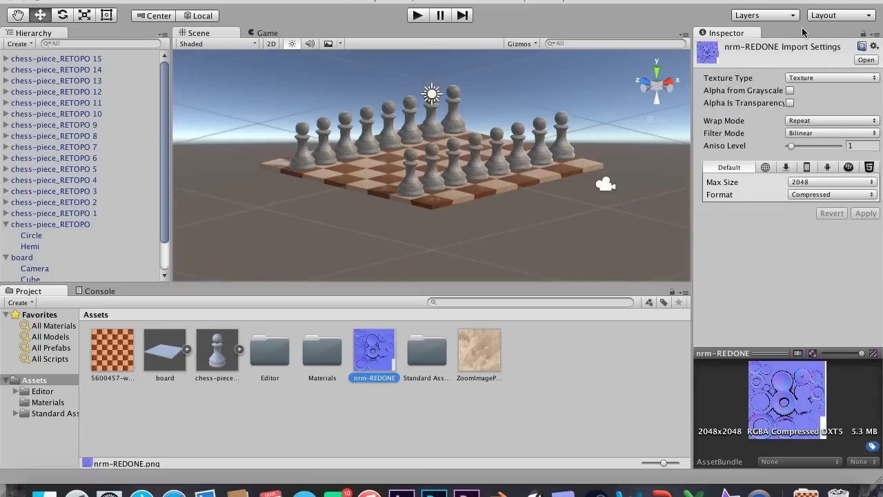
# Step: Set nrm-REDONE's Texture Type to Normal map with Create from Grayscale off, and apply
pyautogui.click(803, 77)
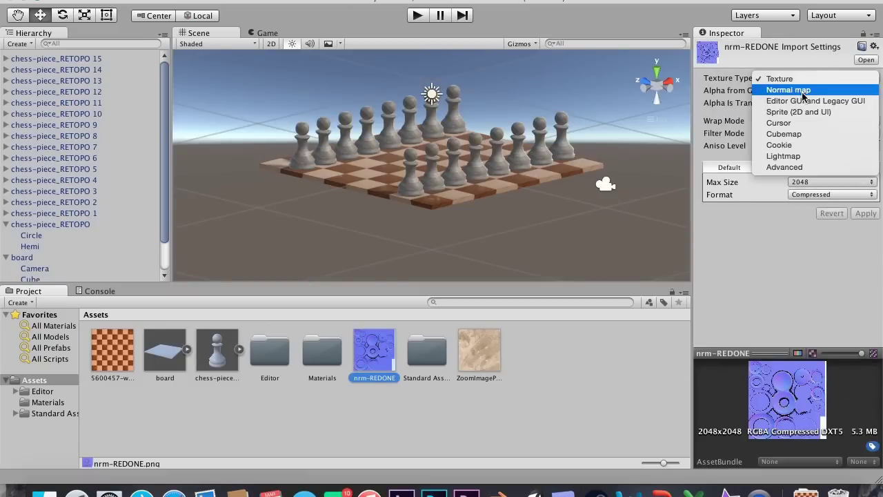
pyautogui.click(803, 90)
pyautogui.click(790, 91)
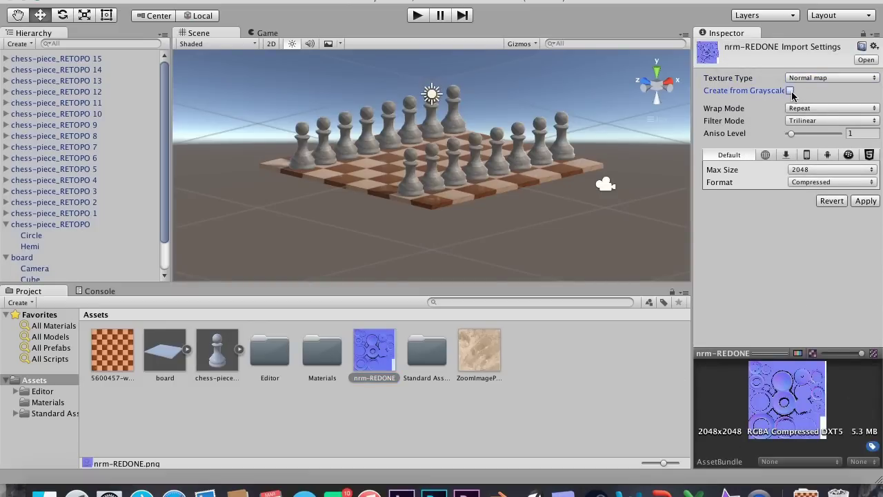
pyautogui.click(865, 202)
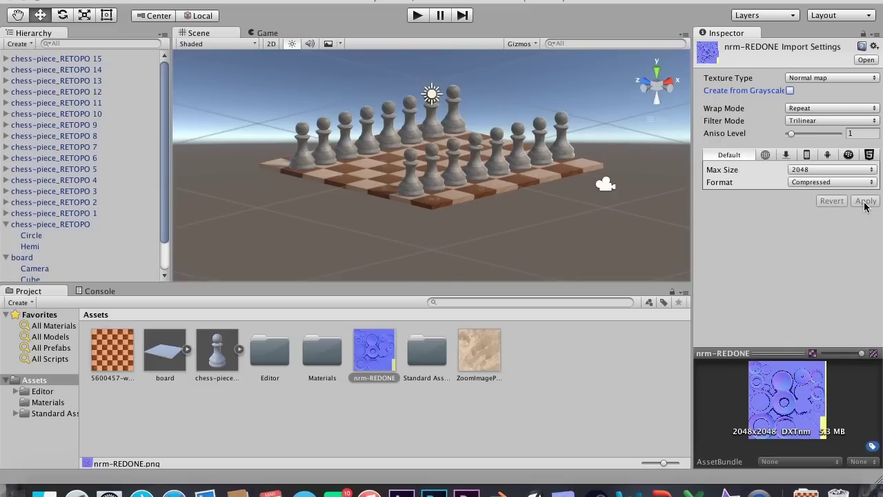
pyautogui.click(412, 183)
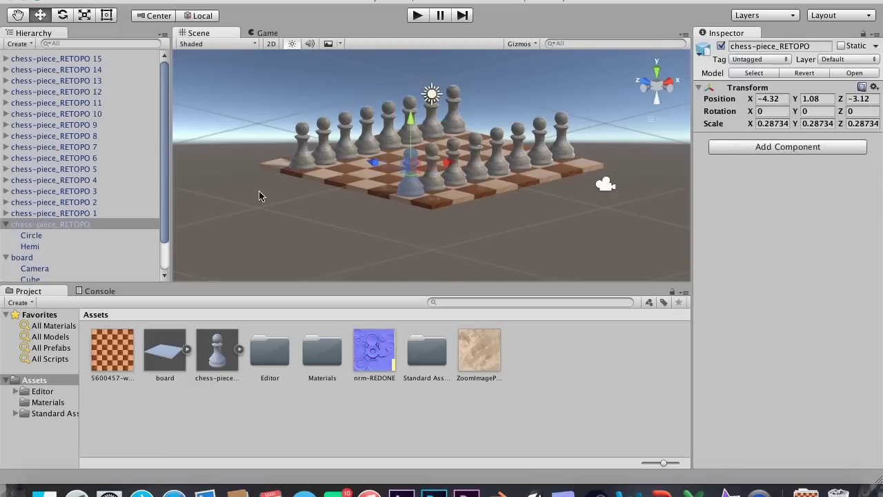
# Step: Give the TEST material nrm-REDONE as its normal map at strength 1.5
pyautogui.click(41, 246)
pyautogui.doubleClick(312, 351)
pyautogui.click(216, 355)
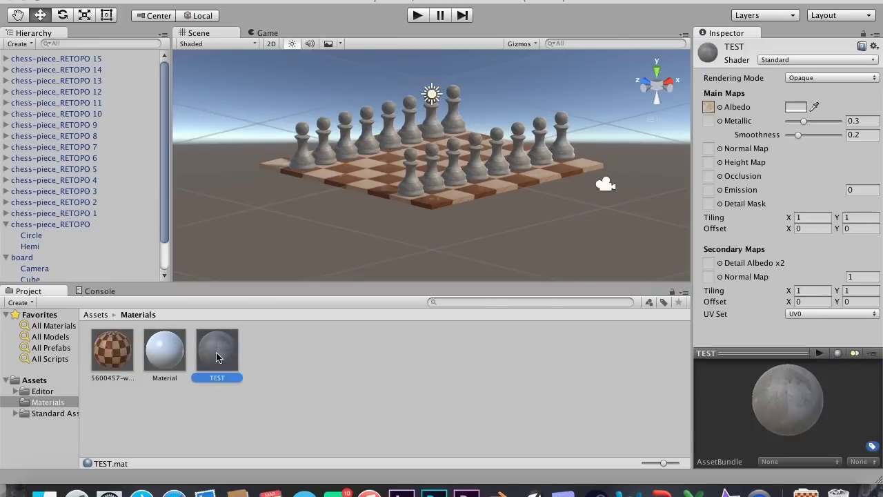
pyautogui.click(721, 149)
pyautogui.moveTo(130, 66); pyautogui.dragTo(135, 170)
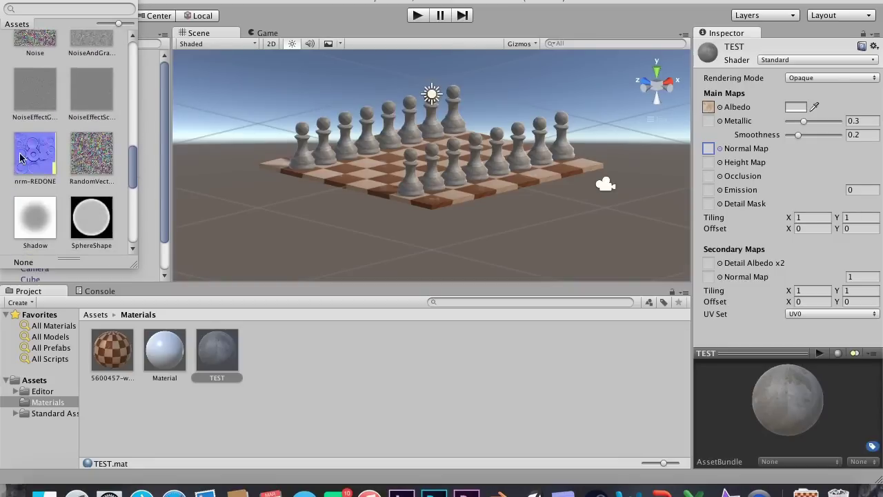
pyautogui.doubleClick(38, 166)
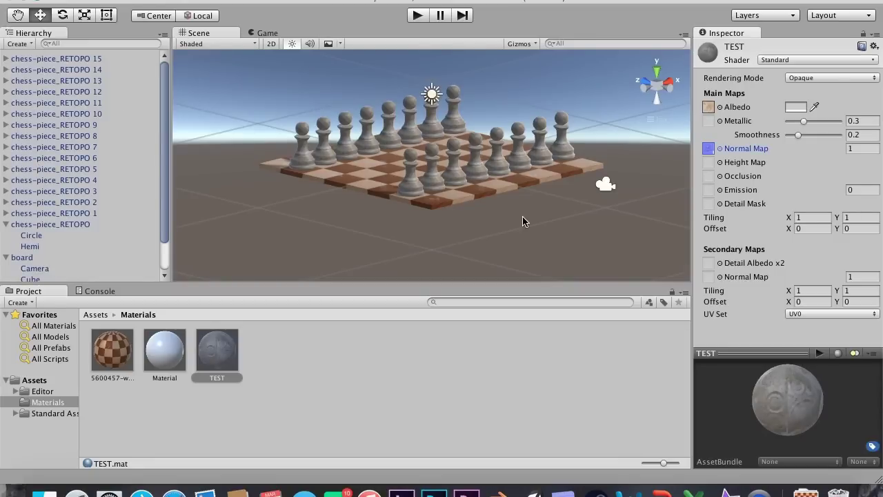
pyautogui.click(862, 148)
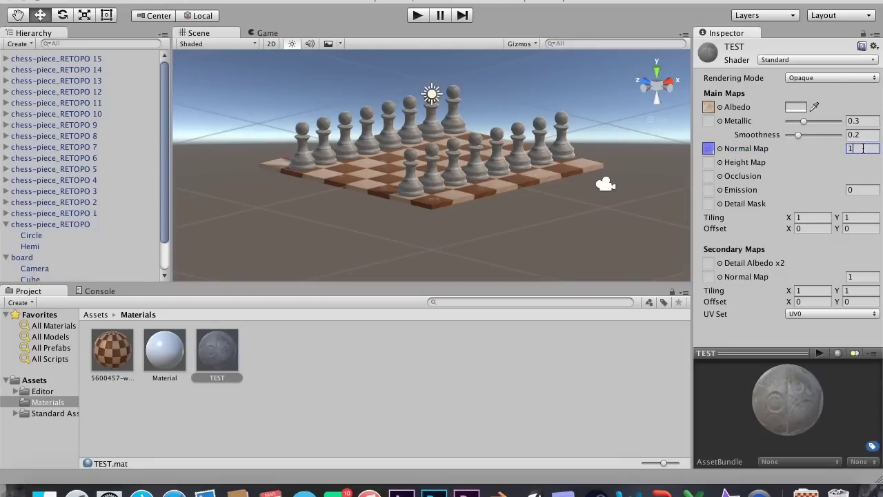
pyautogui.write('.5')
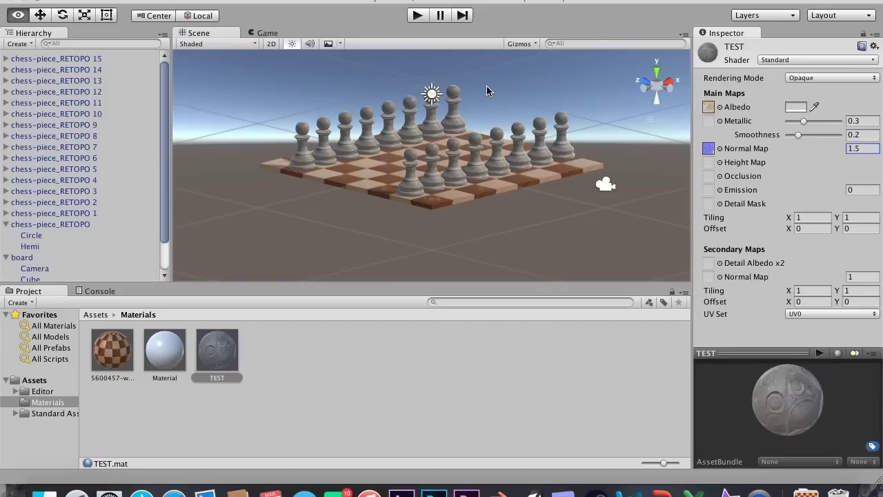
pyautogui.keyDown('alt'); pyautogui.moveTo(485, 91); pyautogui.dragTo(481, 153); pyautogui.keyUp('alt')
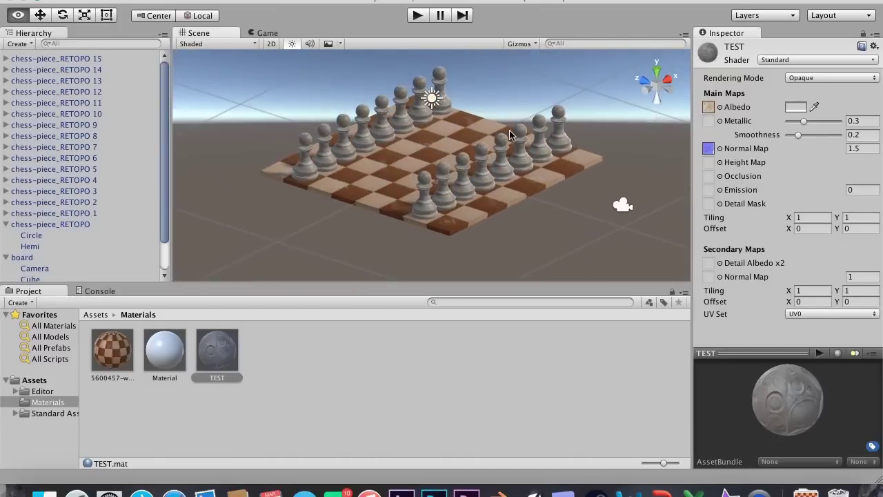
# Step: Lighten TEST's albedo to near white and duplicate the material as TEST 1
pyautogui.click(233, 352)
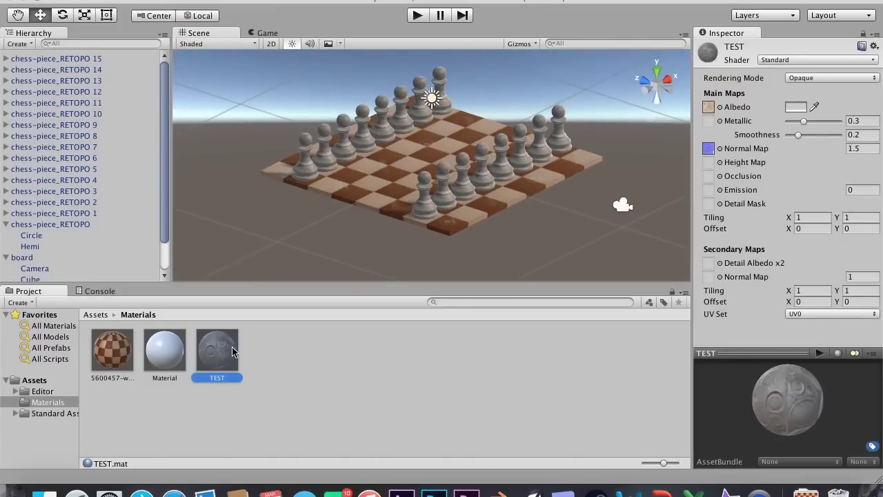
pyautogui.click(795, 109)
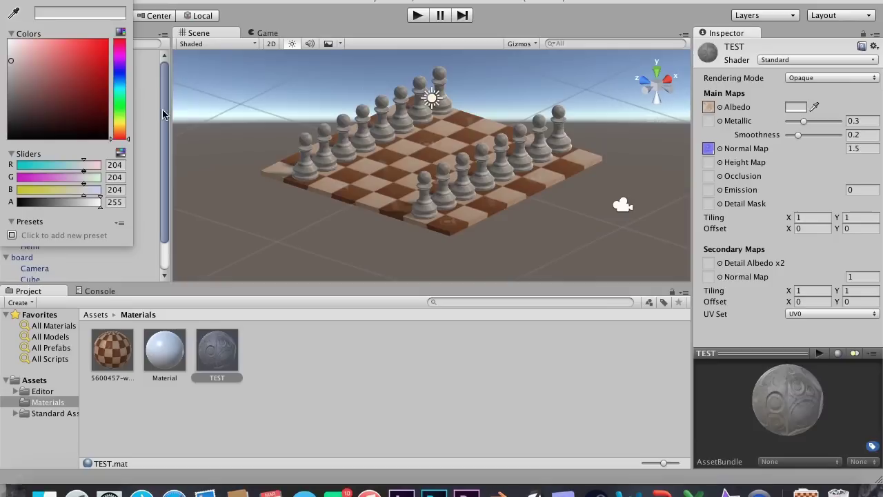
pyautogui.moveTo(12, 56); pyautogui.dragTo(8, 53)
pyautogui.click(5, 3)
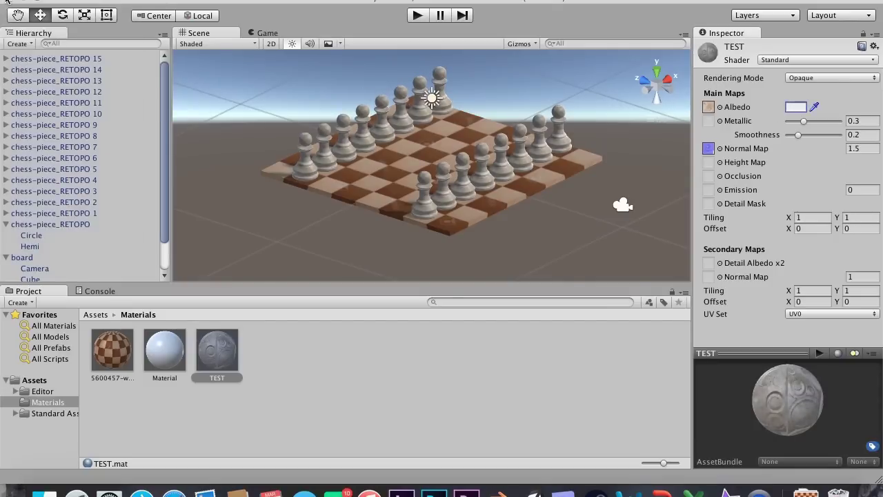
pyautogui.click(218, 366)
pyautogui.press('super+d')
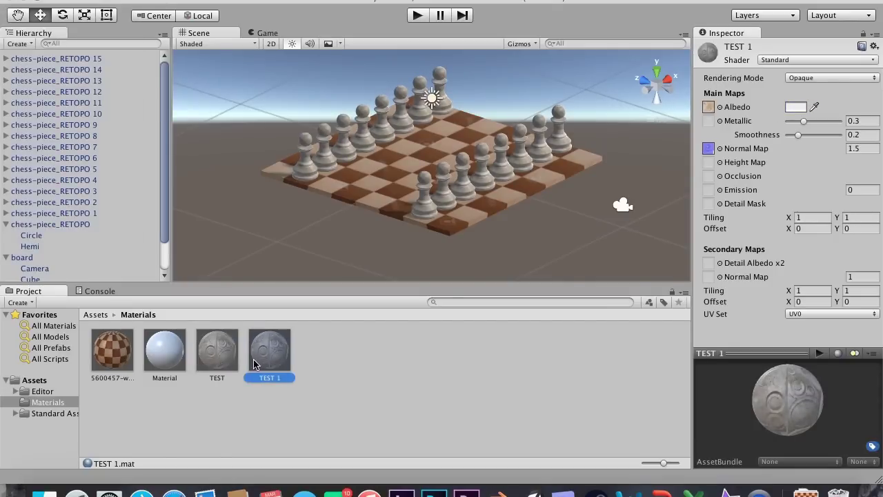
# Step: Darken TEST 1's albedo to dark grey RGB 79, 79, 79
pyautogui.click(794, 110)
pyautogui.moveTo(8, 88); pyautogui.dragTo(2, 107)
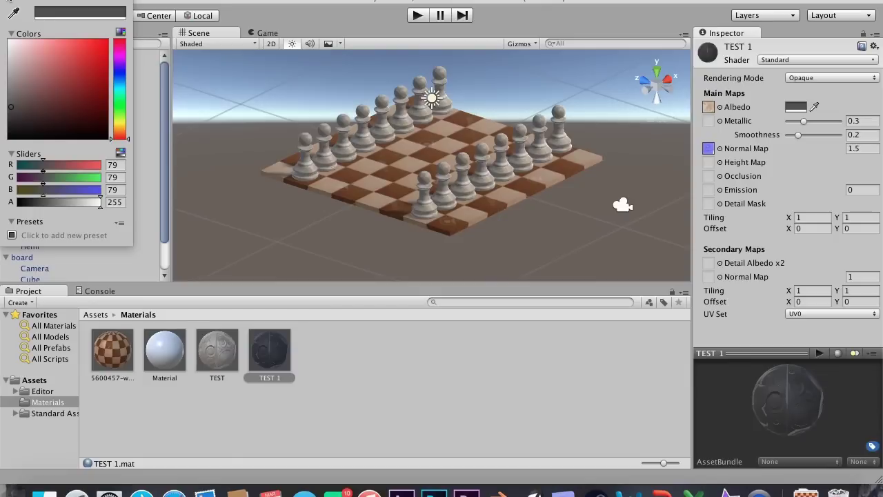
pyautogui.click(7, 1)
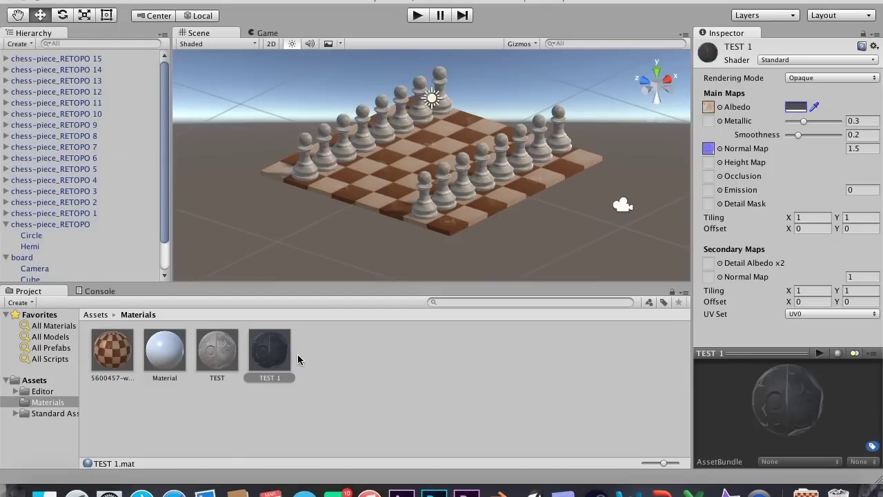
# Step: Select the far-row pawns in the Hierarchy, starting from chess-piece_RETOPO 8
pyautogui.click(311, 172)
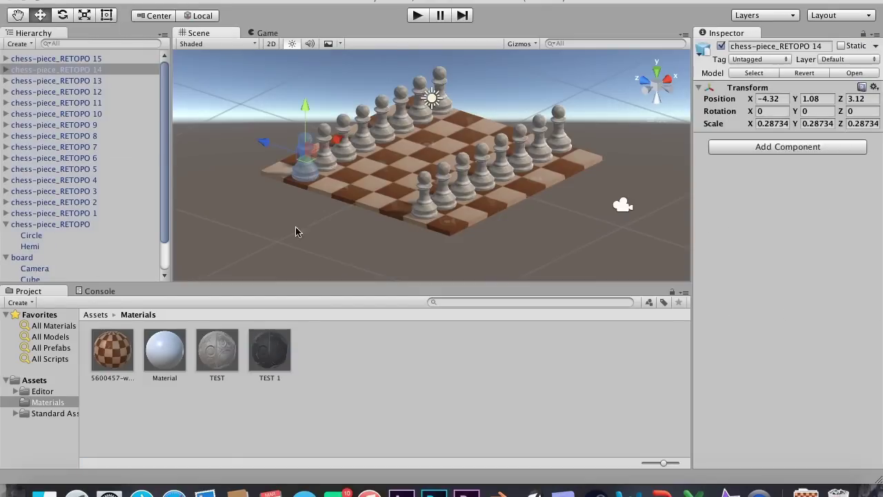
pyautogui.click(71, 80)
pyautogui.click(70, 91)
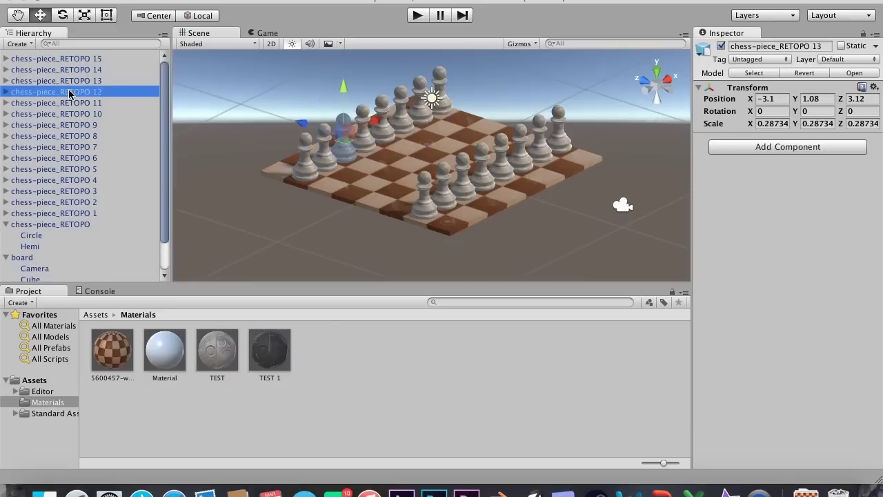
pyautogui.click(72, 103)
pyautogui.click(71, 114)
pyautogui.click(71, 125)
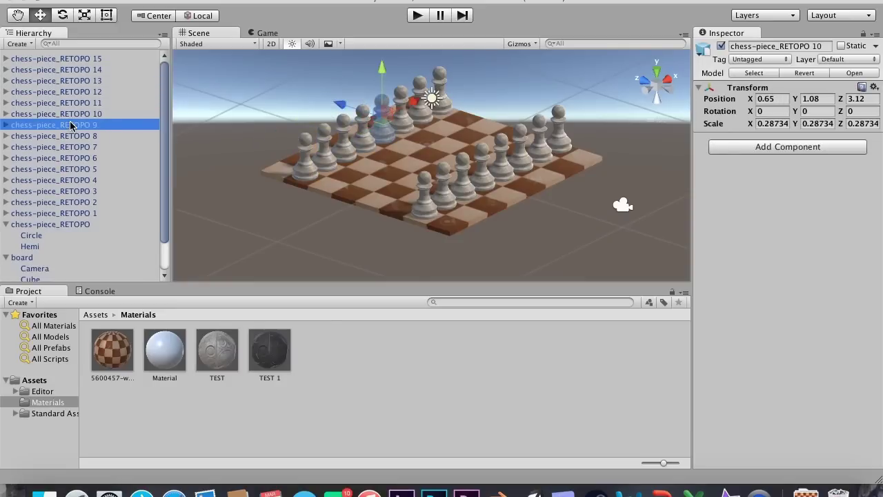
pyautogui.click(72, 136)
pyautogui.click(72, 148)
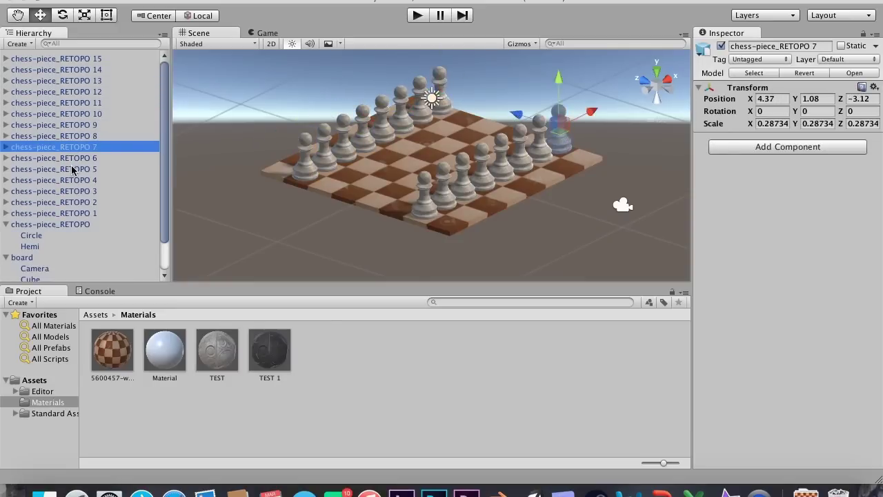
pyautogui.click(75, 136)
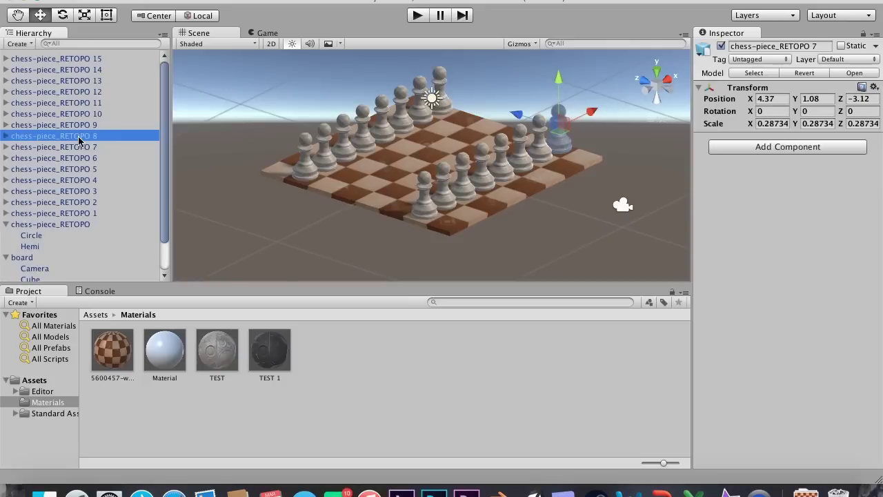
pyautogui.keyDown('shift'); pyautogui.click(79, 125); pyautogui.keyUp('shift')
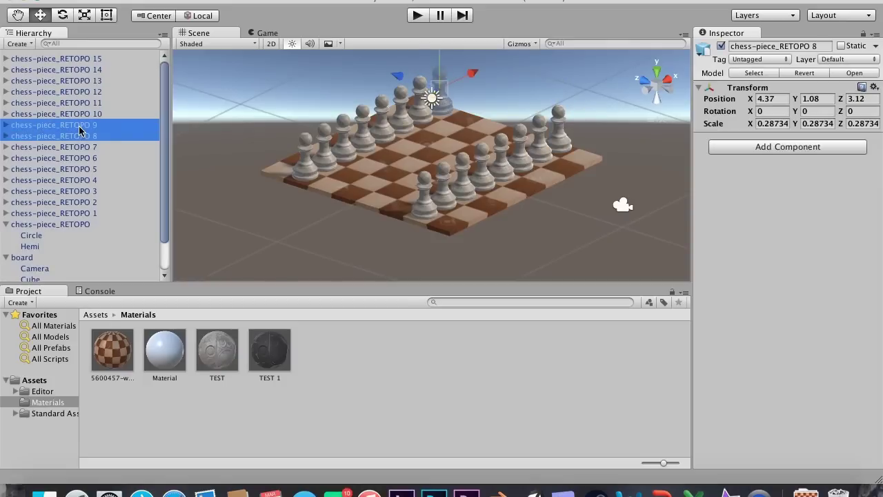
# Step: Drag TEST 1 onto each far-row pawn, chess-piece_RETOPO 8 through 15
pyautogui.keyDown('shift'); pyautogui.click(78, 60); pyautogui.keyUp('shift')
pyautogui.moveTo(269, 351); pyautogui.dragTo(330, 181)
pyautogui.moveTo(269, 351); pyautogui.dragTo(341, 158)
pyautogui.moveTo(269, 351); pyautogui.dragTo(364, 153)
pyautogui.moveTo(261, 380); pyautogui.dragTo(382, 138)
pyautogui.moveTo(357, 245); pyautogui.dragTo(402, 117)
pyautogui.moveTo(269, 354)
pyautogui.mouseDown()
pyautogui.moveTo(421, 103)
pyautogui.moveTo(280, 345)
pyautogui.mouseUp()
pyautogui.moveTo(279, 345); pyautogui.dragTo(434, 97)
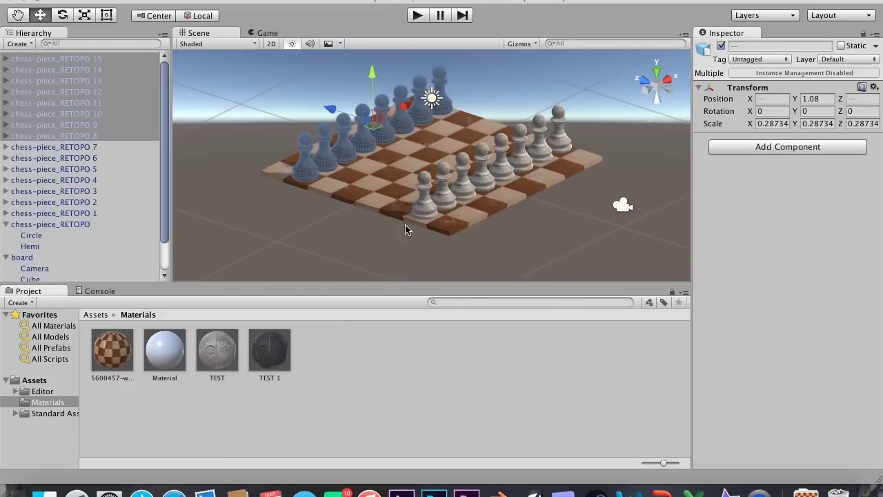
# Step: Orbit to a low view along the pawn rows and clear the selection
pyautogui.scroll(10, 402, 210)
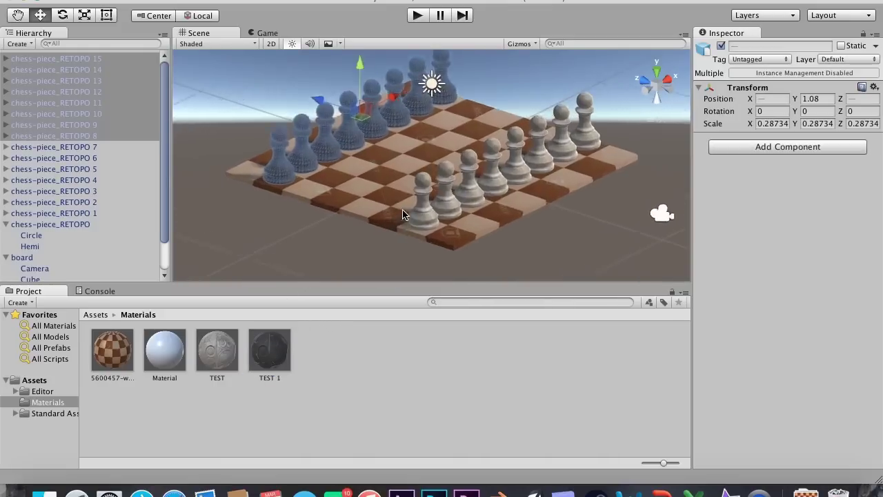
pyautogui.scroll(-5, 402, 209)
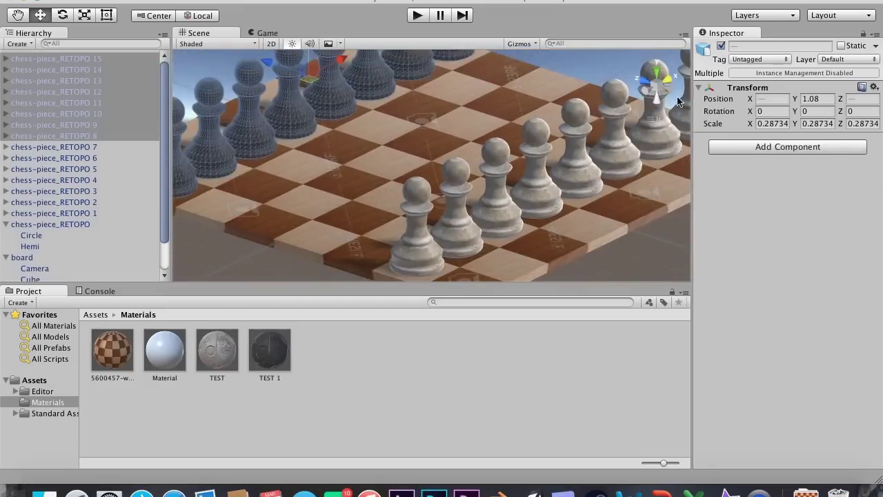
pyautogui.keyDown('alt'); pyautogui.moveTo(620, 131); pyautogui.dragTo(493, 146); pyautogui.keyUp('alt')
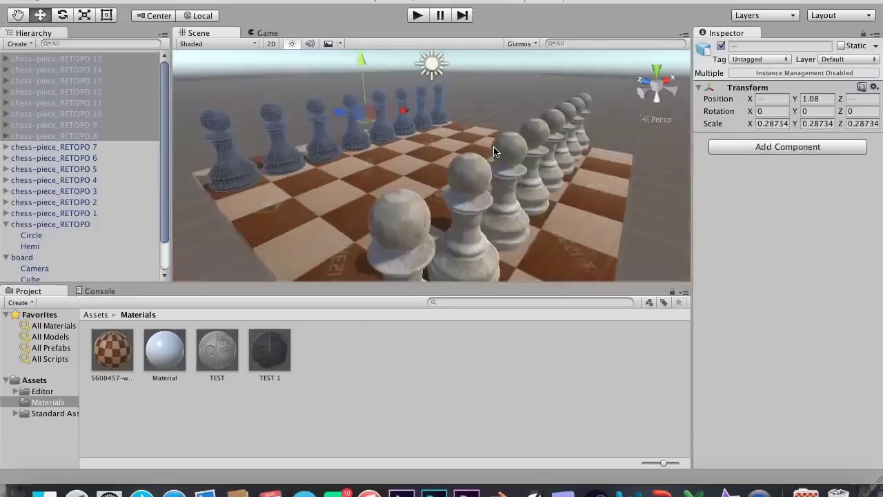
pyautogui.click(369, 183)
pyautogui.click(494, 103)
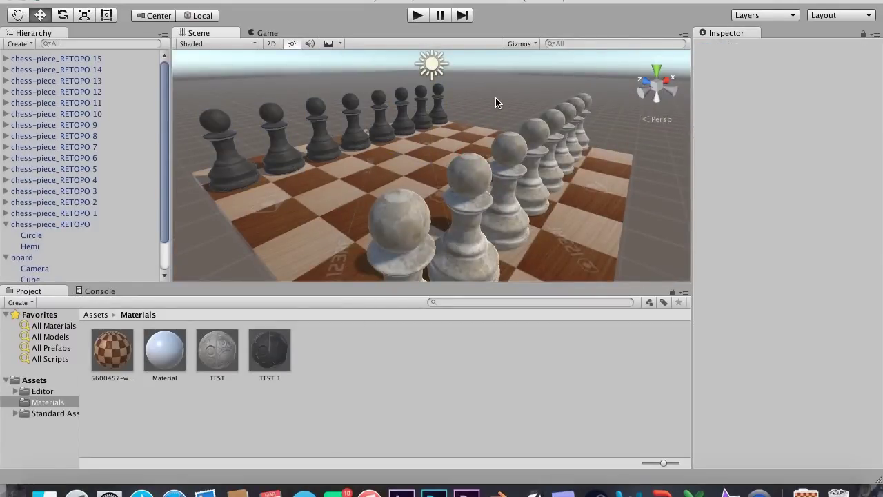
pyautogui.scroll(-5, 495, 102)
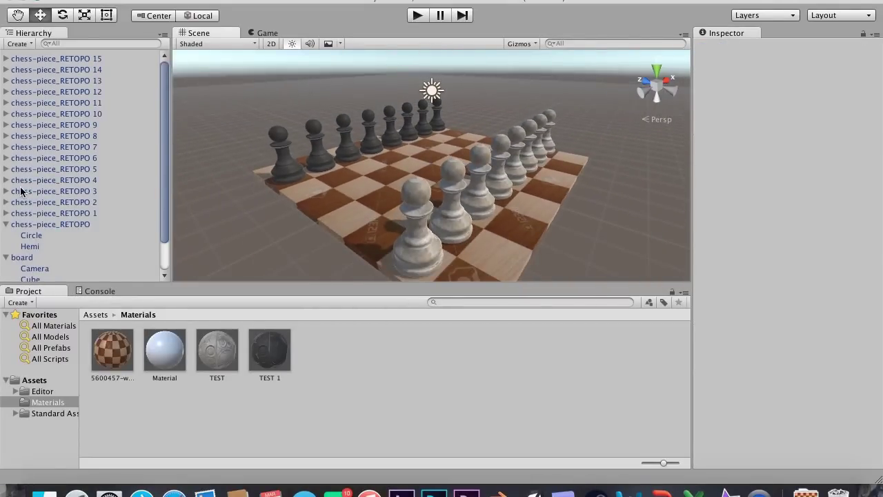
pyautogui.click(40, 225)
# Step: Create a new empty GameObject named Pieces
pyautogui.click(7, 224)
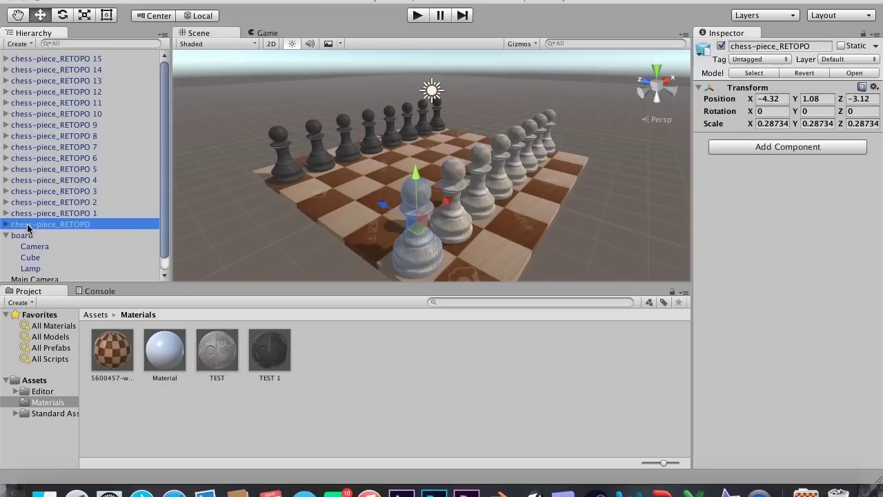
pyautogui.keyDown('shift'); pyautogui.click(55, 59); pyautogui.keyUp('shift')
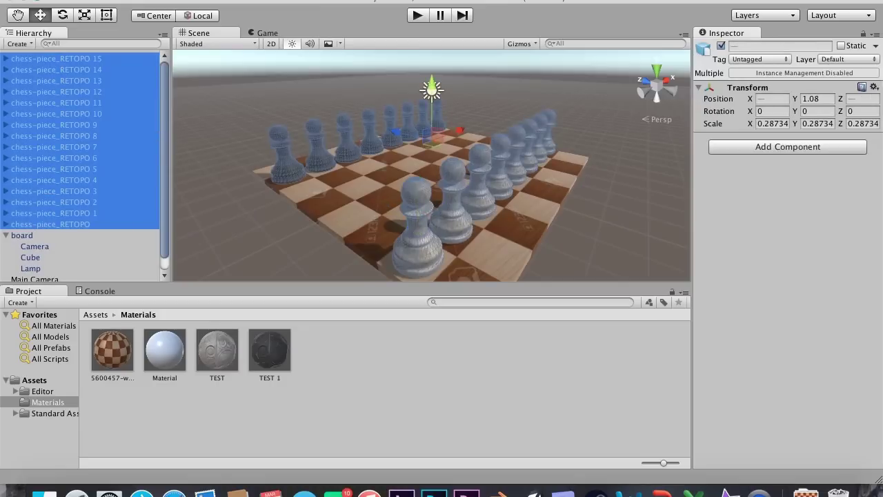
pyautogui.click(179, 0)
pyautogui.click(220, 8)
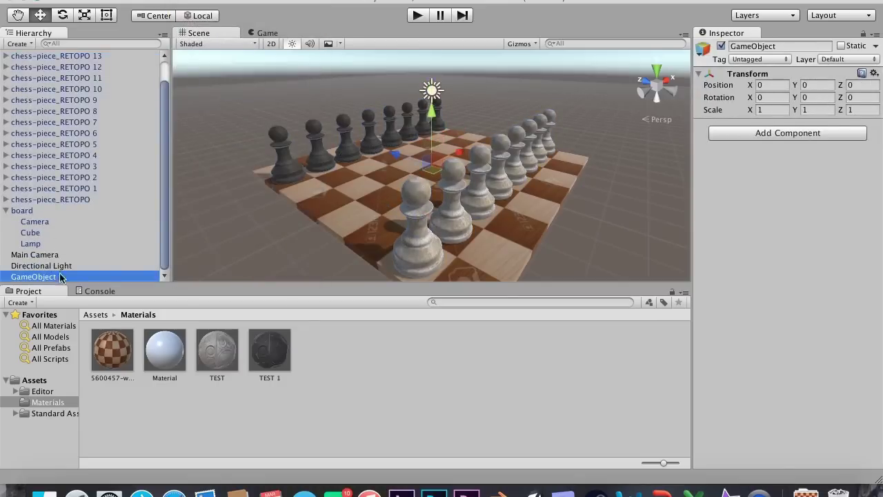
pyautogui.click(49, 279)
pyautogui.write('Pie')
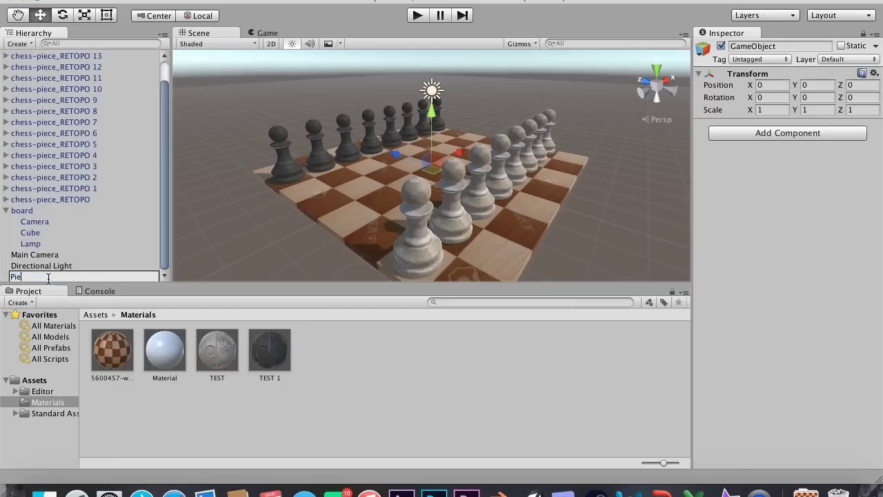
pyautogui.press('Return')
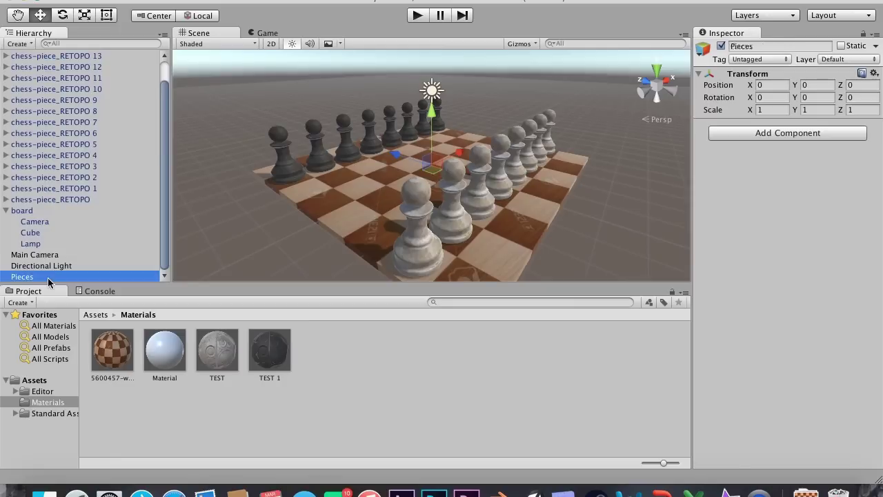
# Step: Move all chess-piece_RETOPO objects into Pieces, collapse it, and view through the game camera
pyautogui.click(37, 197)
pyautogui.scroll(1, 37, 195)
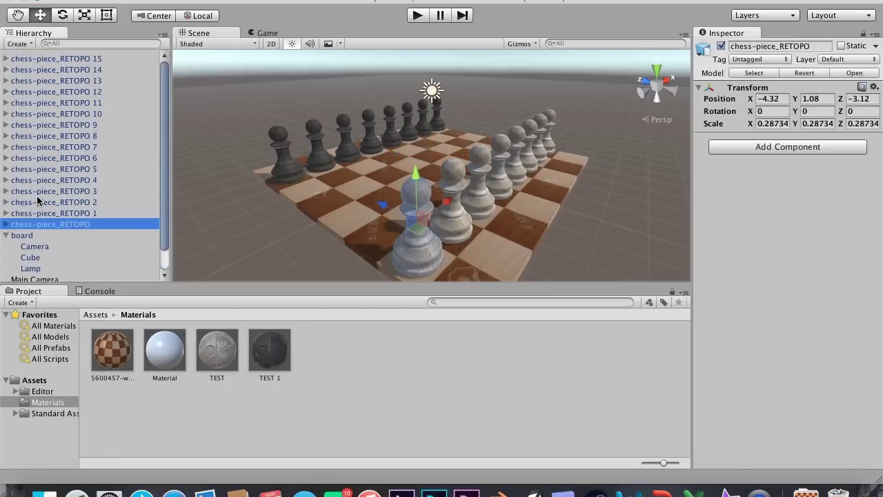
pyautogui.keyDown('shift'); pyautogui.click(66, 60); pyautogui.keyUp('shift')
pyautogui.scroll(-1, 89, 100)
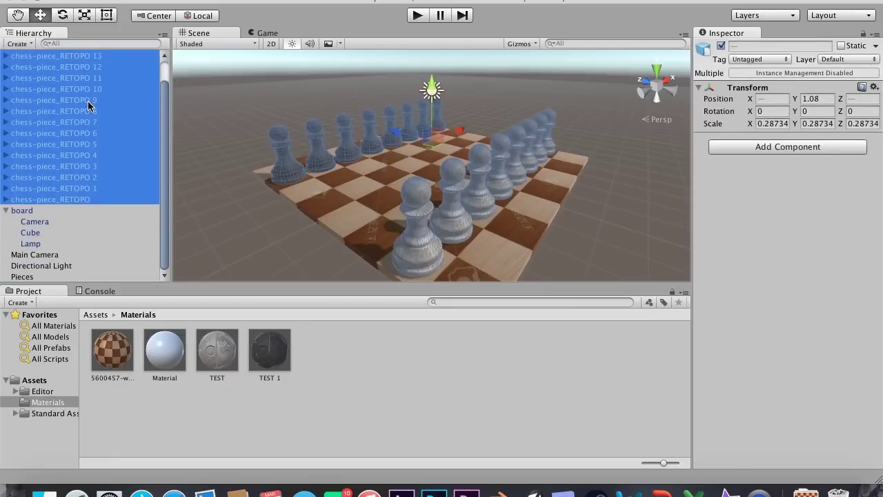
pyautogui.moveTo(88, 108); pyautogui.dragTo(28, 276)
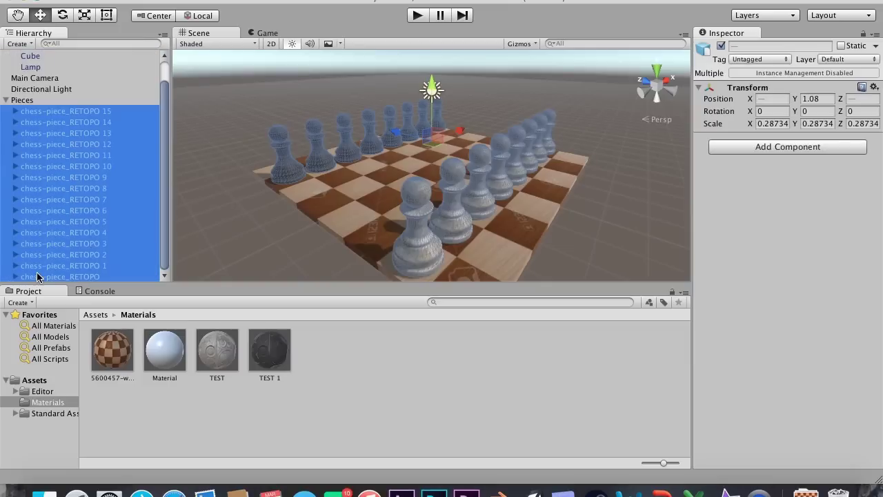
pyautogui.click(6, 100)
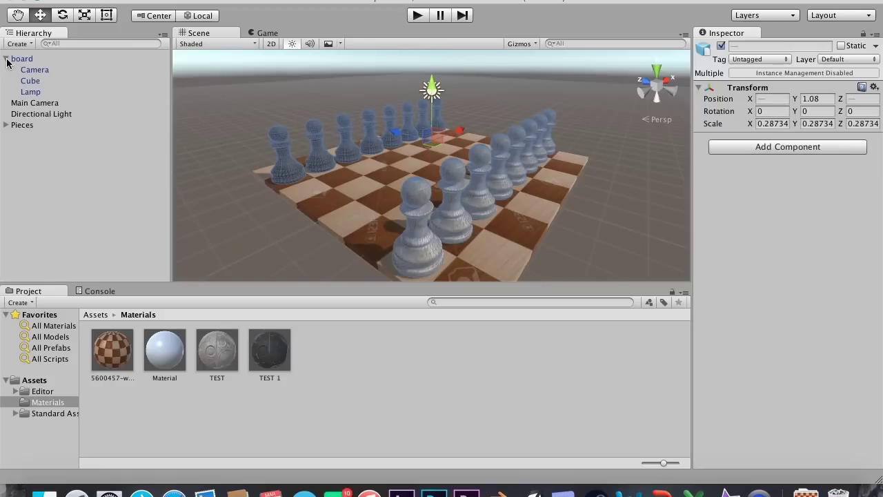
pyautogui.click(256, 33)
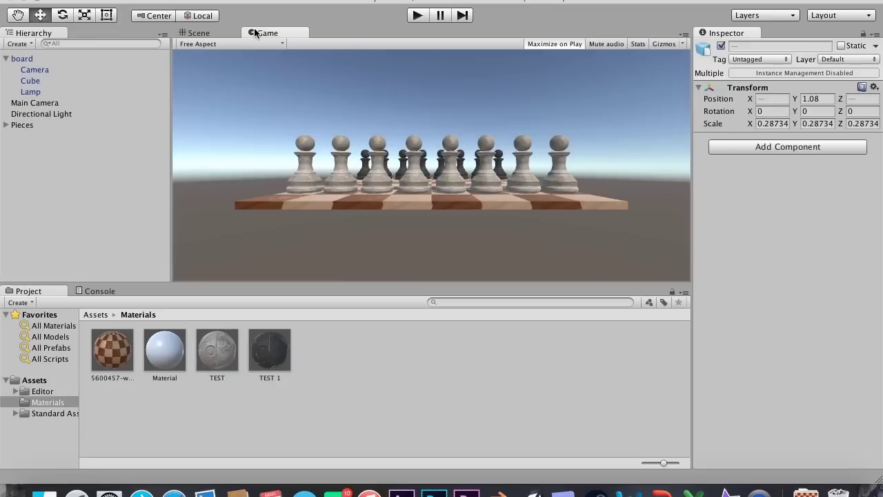
# Step: Select the Main Camera and scrub its position and rotation to swing it toward the board
pyautogui.click(69, 109)
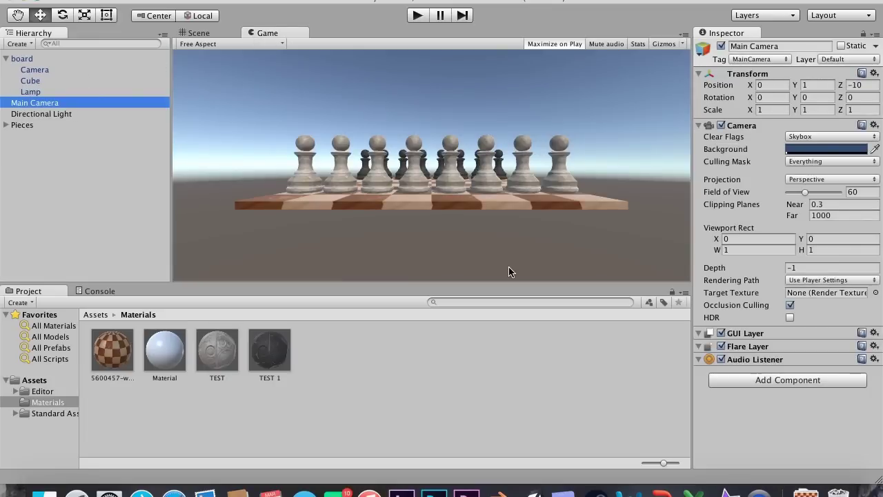
pyautogui.moveTo(754, 82); pyautogui.dragTo(728, 112)
pyautogui.moveTo(790, 100); pyautogui.dragTo(875, 60)
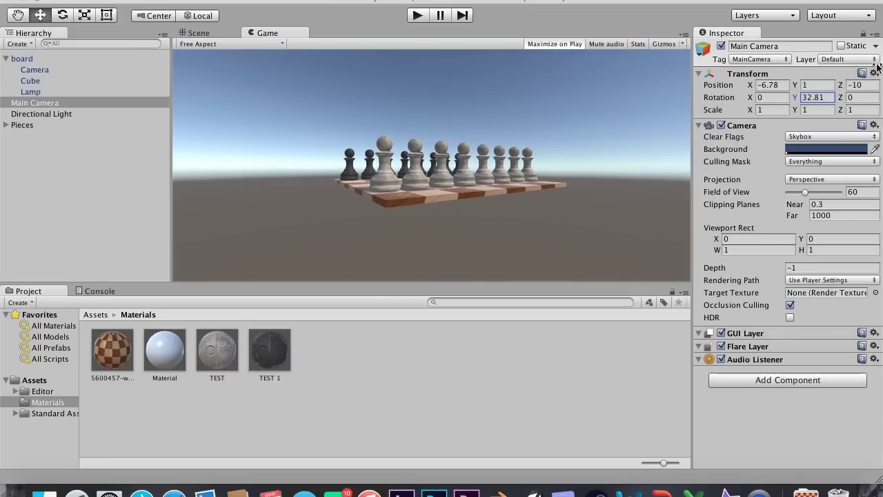
pyautogui.moveTo(793, 100); pyautogui.dragTo(880, 106)
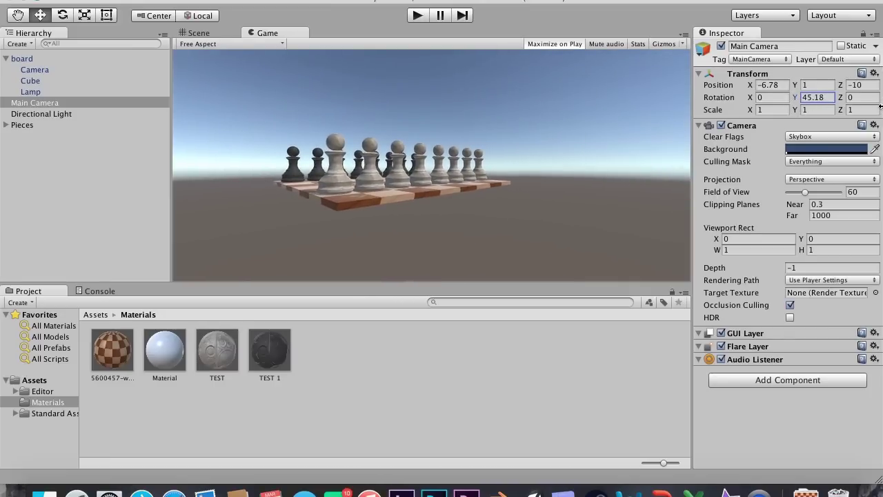
pyautogui.moveTo(756, 84)
pyautogui.mouseDown()
pyautogui.moveTo(766, 90)
pyautogui.moveTo(705, 90)
pyautogui.moveTo(769, 80)
pyautogui.mouseUp()
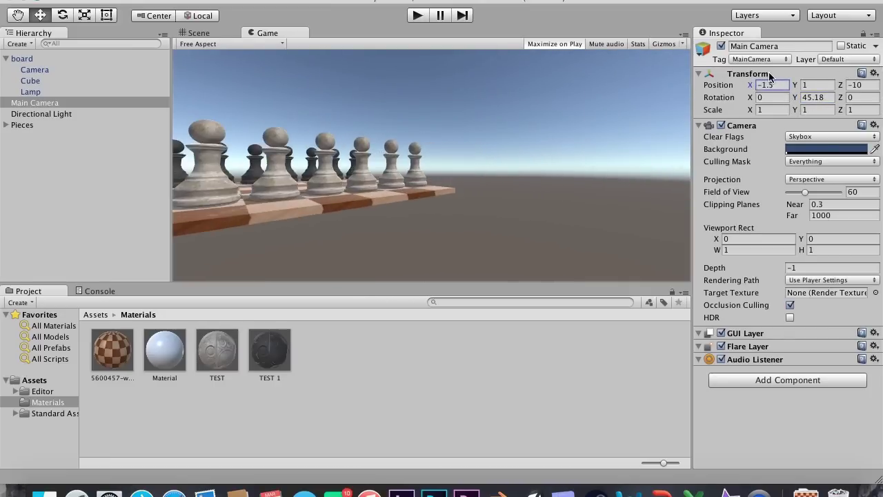
pyautogui.moveTo(840, 85); pyautogui.dragTo(816, 75)
pyautogui.moveTo(742, 87); pyautogui.dragTo(608, 123)
# Step: Lower and roll the camera beside the pawns, fine-tuning to about -5.63, 0.43, -4.73
pyautogui.moveTo(797, 84); pyautogui.dragTo(827, 98)
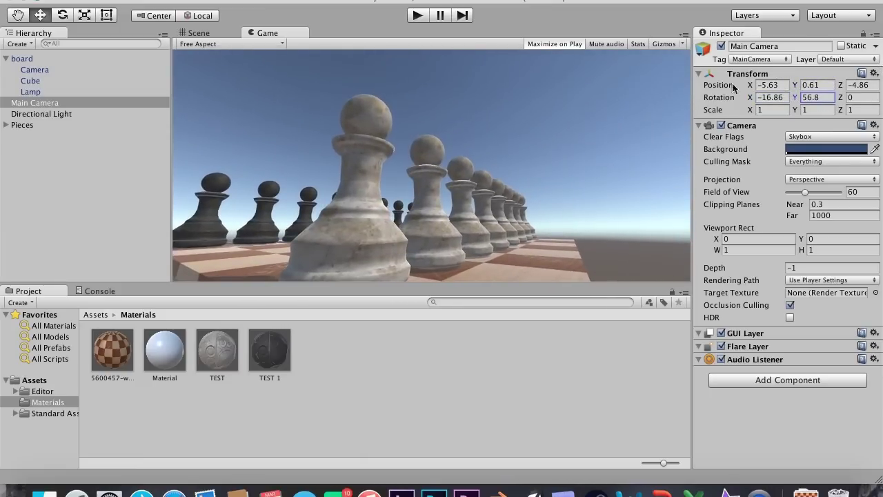
pyautogui.moveTo(750, 85)
pyautogui.mouseDown()
pyautogui.moveTo(738, 86)
pyautogui.moveTo(756, 86)
pyautogui.moveTo(744, 91)
pyautogui.mouseUp()
pyautogui.moveTo(840, 99); pyautogui.dragTo(879, 92)
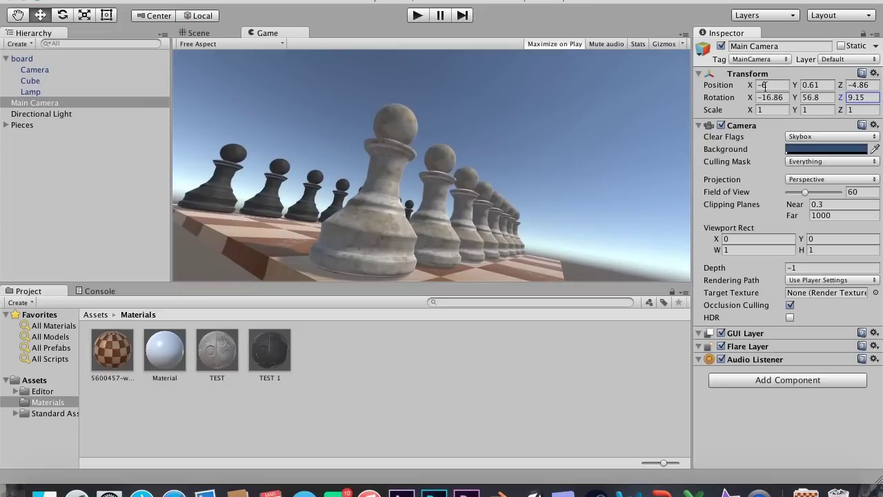
pyautogui.moveTo(751, 88)
pyautogui.mouseDown()
pyautogui.moveTo(740, 91)
pyautogui.moveTo(757, 88)
pyautogui.mouseUp()
pyautogui.moveTo(807, 195); pyautogui.dragTo(803, 198)
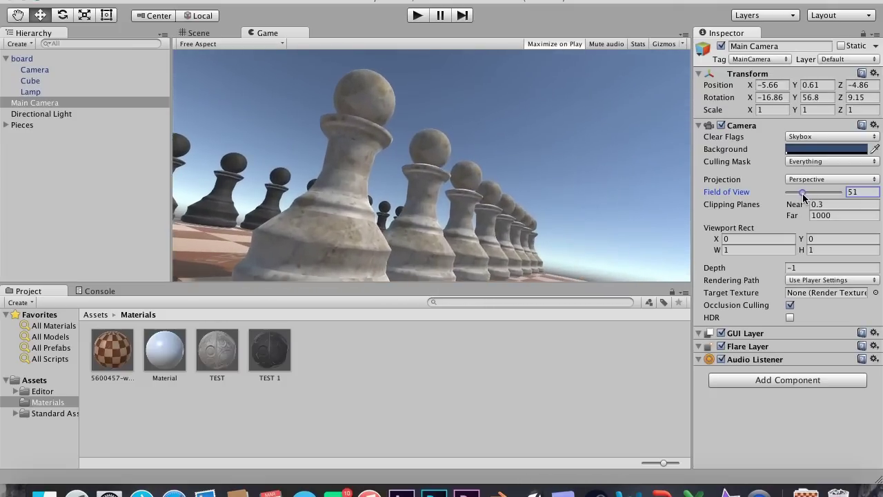
pyautogui.moveTo(793, 85); pyautogui.dragTo(772, 103)
pyautogui.moveTo(839, 85)
pyautogui.mouseDown()
pyautogui.moveTo(832, 86)
pyautogui.moveTo(839, 95)
pyautogui.moveTo(843, 88)
pyautogui.mouseUp()
pyautogui.moveTo(748, 84); pyautogui.dragTo(758, 82)
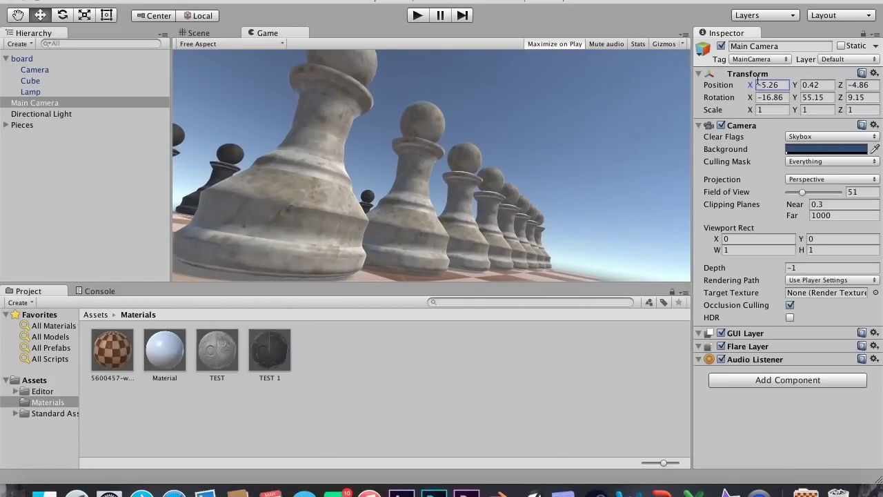
pyautogui.moveTo(831, 86); pyautogui.dragTo(828, 81)
pyautogui.moveTo(757, 86); pyautogui.dragTo(828, 91)
pyautogui.moveTo(750, 86); pyautogui.dragTo(791, 83)
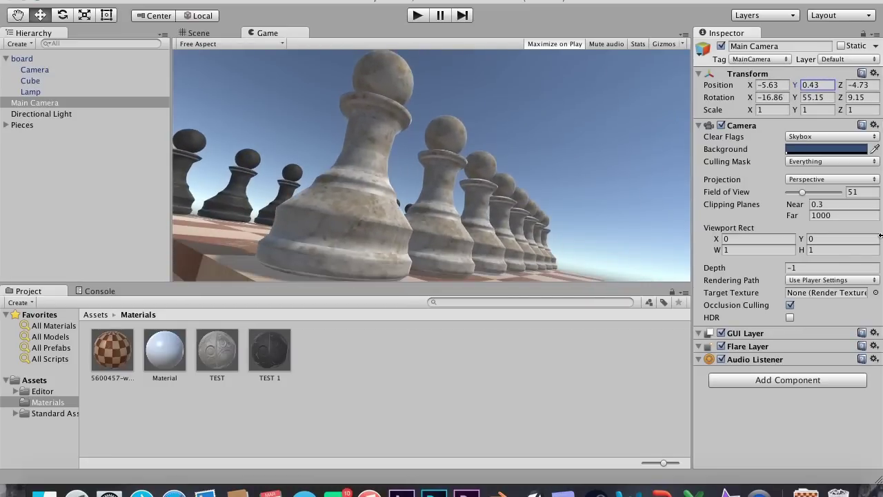
# Step: Set the camera's Field of View to 60, undoing a trial viewport-width change
pyautogui.click(862, 193)
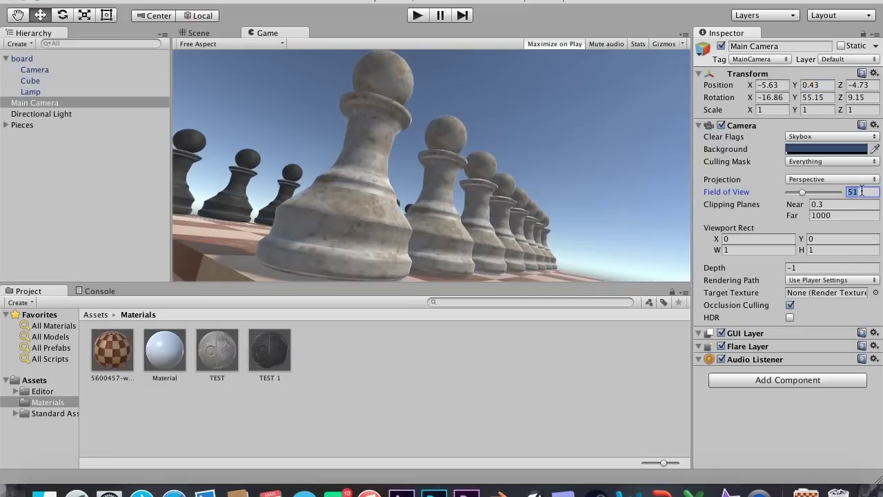
pyautogui.write('60')
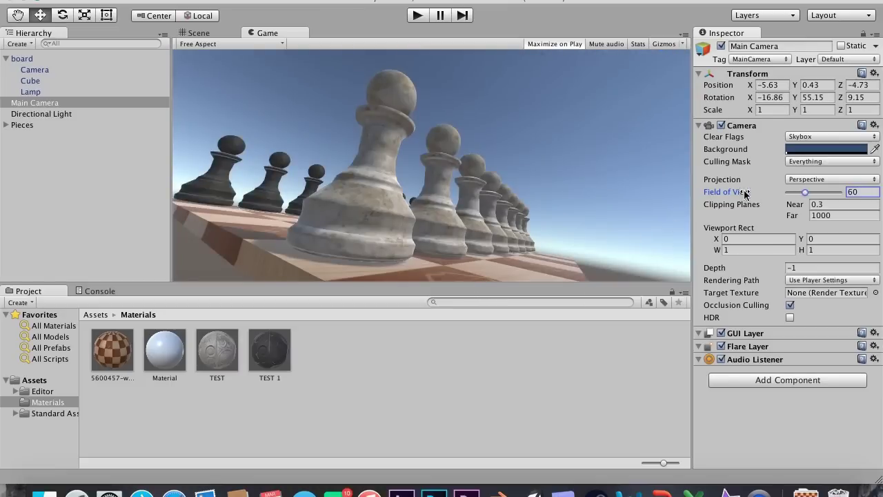
pyautogui.moveTo(718, 250); pyautogui.dragTo(689, 256)
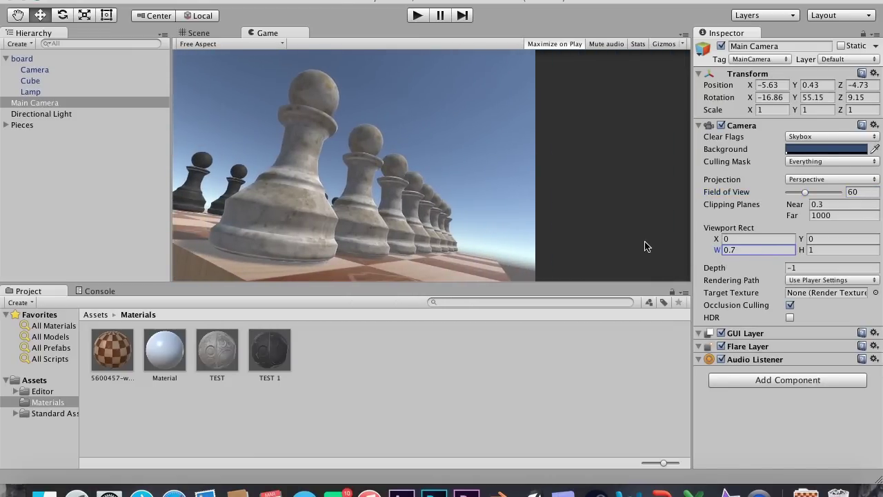
pyautogui.press('super+z')
# Step: Add a 1920x1080 Fixed Resolution preset to the Game view aspect list
pyautogui.click(256, 46)
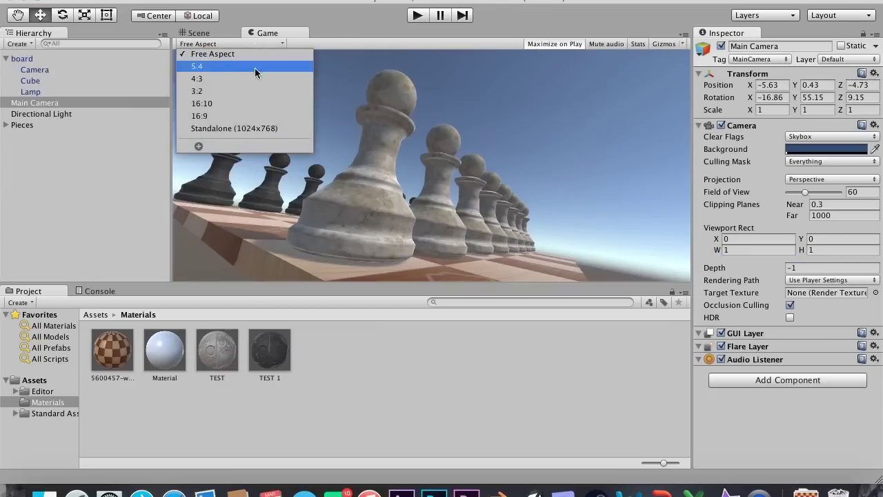
pyautogui.click(198, 145)
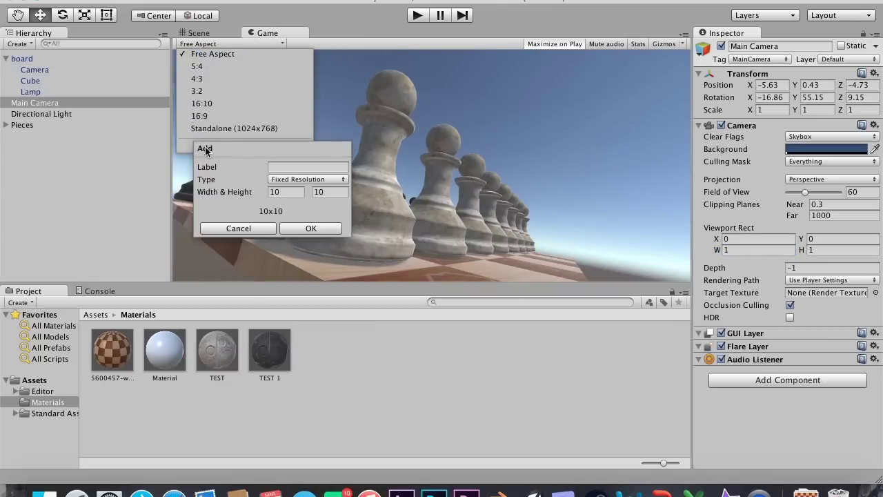
pyautogui.click(285, 189)
pyautogui.write('1720')
pyautogui.press('BackSpace')
pyautogui.press('BackSpace')
pyautogui.press('BackSpace')
pyautogui.click(288, 180)
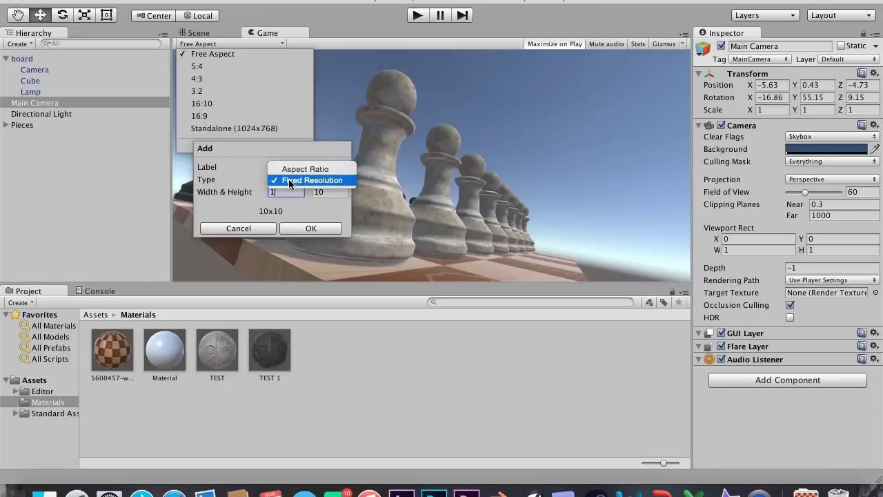
pyautogui.click(289, 178)
pyautogui.click(285, 193)
pyautogui.write('1920')
pyautogui.press('Tab')
pyautogui.write('80')
pyautogui.click(312, 231)
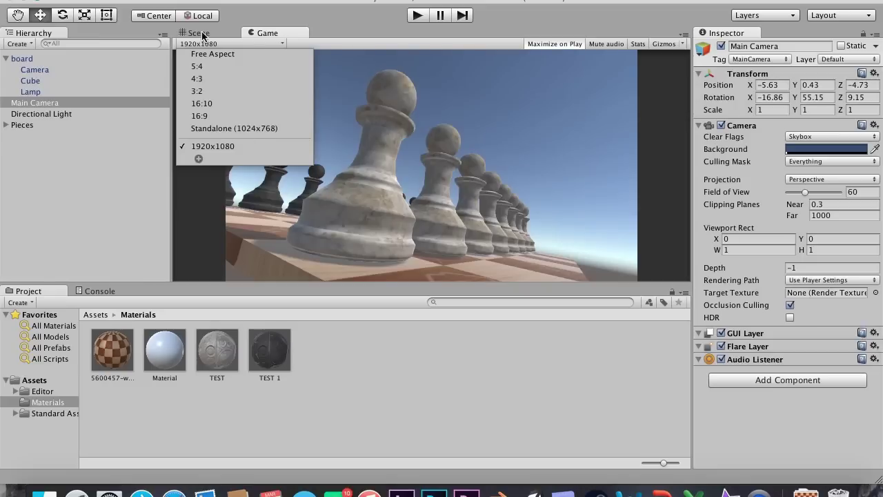
# Step: Test-run the scene once in Play mode, then raise the camera slightly
pyautogui.click(311, 52)
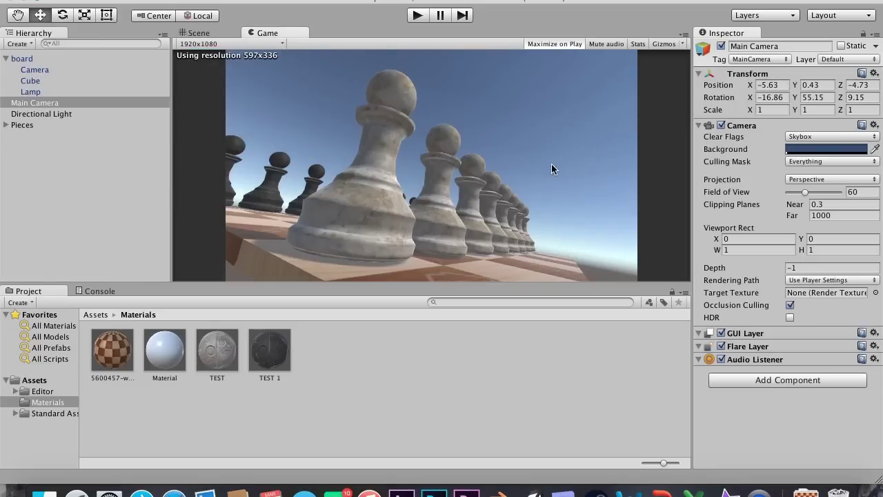
pyautogui.click(421, 16)
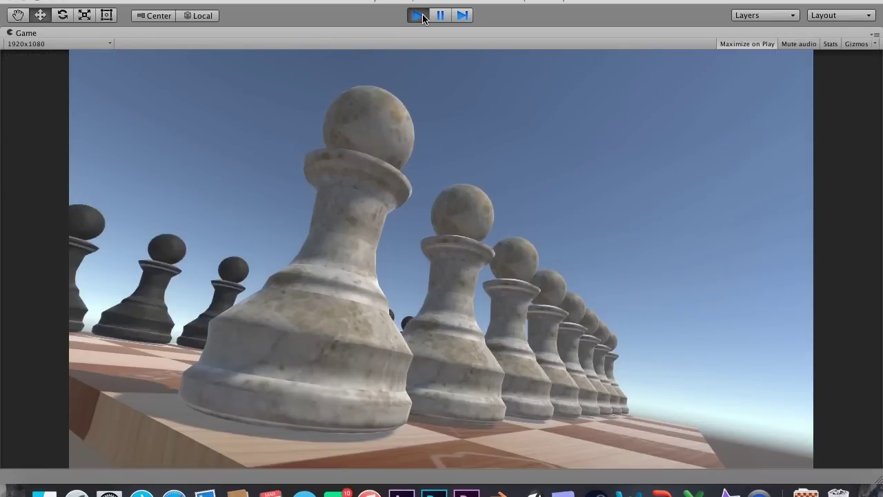
pyautogui.click(423, 15)
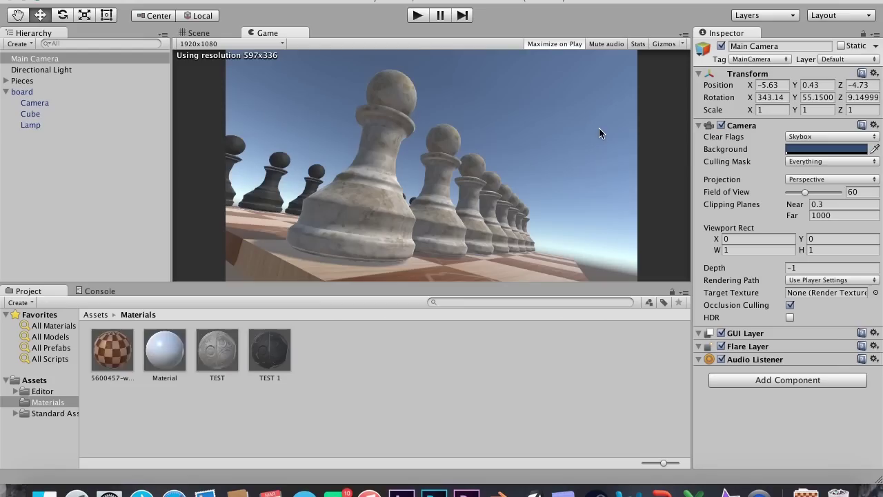
pyautogui.moveTo(797, 87)
pyautogui.mouseDown()
pyautogui.moveTo(805, 85)
pyautogui.moveTo(785, 103)
pyautogui.moveTo(801, 101)
pyautogui.mouseUp()
# Step: Tilt the Main Camera to rotation X 348.9 and roll it to Z 16.4
pyautogui.click(758, 97)
pyautogui.press('super+a')
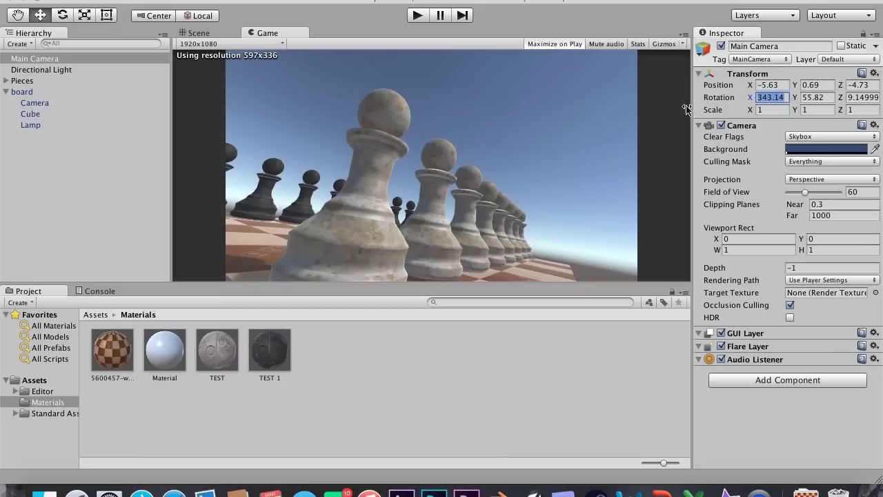
pyautogui.moveTo(750, 102); pyautogui.dragTo(762, 100)
pyautogui.moveTo(841, 98); pyautogui.dragTo(738, 95)
# Step: Nudge the camera's position to about X -5.44, Z -5.11 to reframe the pawns
pyautogui.moveTo(841, 86); pyautogui.dragTo(836, 90)
pyautogui.moveTo(751, 88); pyautogui.dragTo(763, 89)
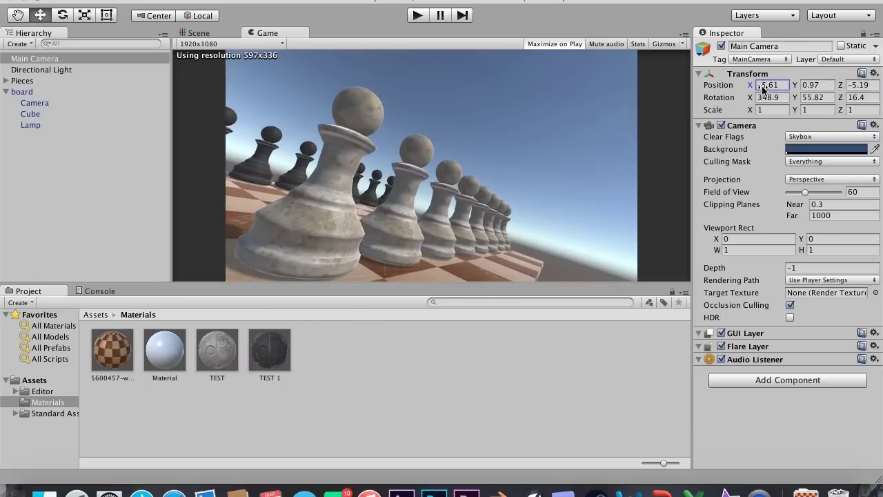
pyautogui.moveTo(833, 84); pyautogui.dragTo(846, 80)
pyautogui.moveTo(749, 89); pyautogui.dragTo(742, 91)
pyautogui.click(843, 90)
pyautogui.moveTo(847, 90); pyautogui.dragTo(840, 97)
pyautogui.moveTo(753, 91); pyautogui.dragTo(767, 88)
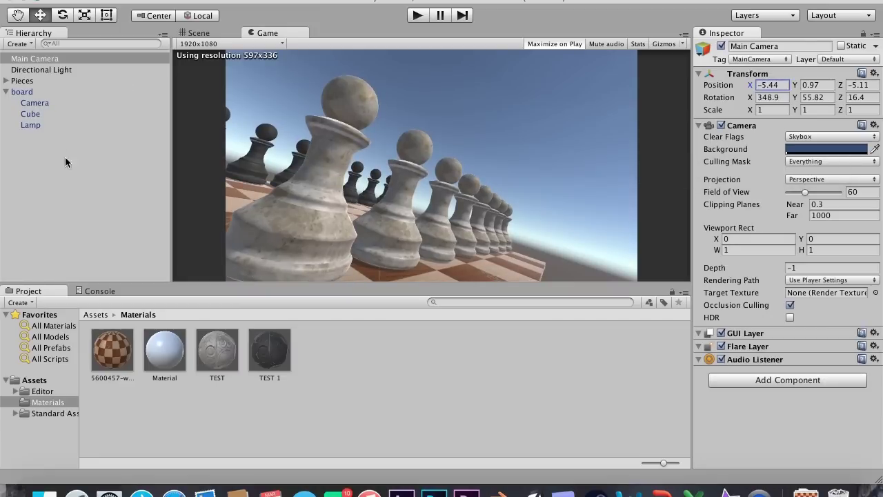
pyautogui.click(55, 61)
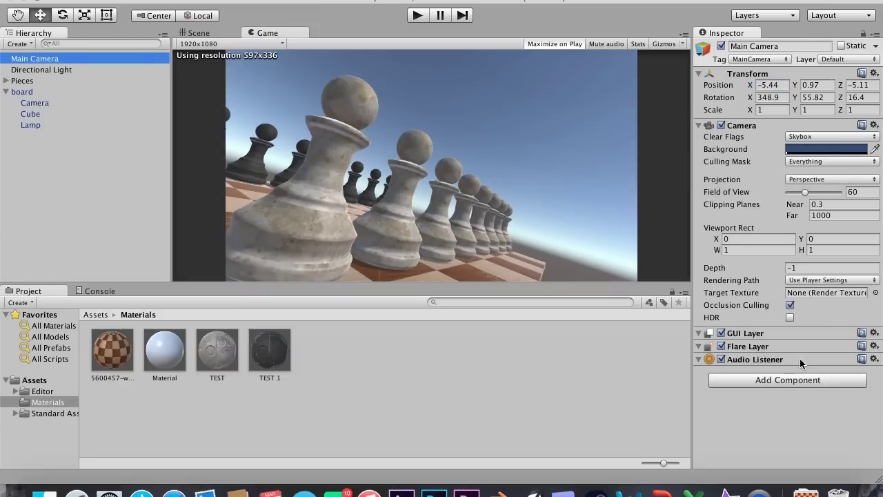
pyautogui.click(758, 377)
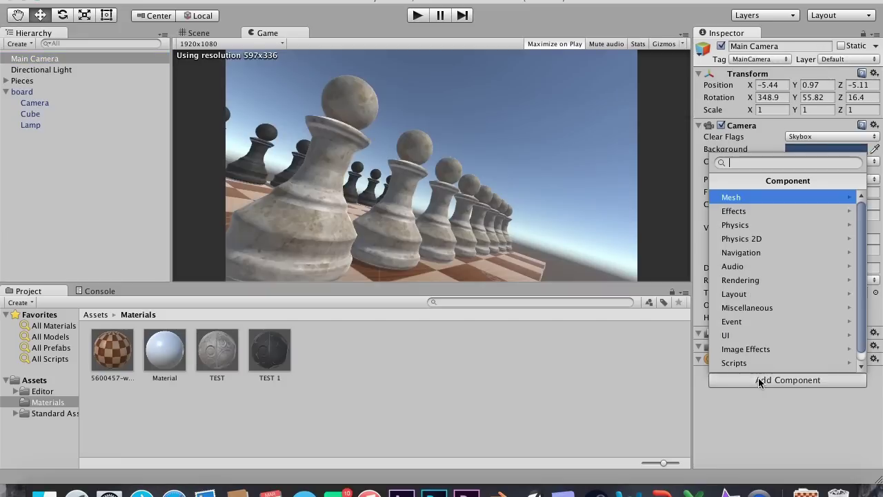
pyautogui.click(752, 210)
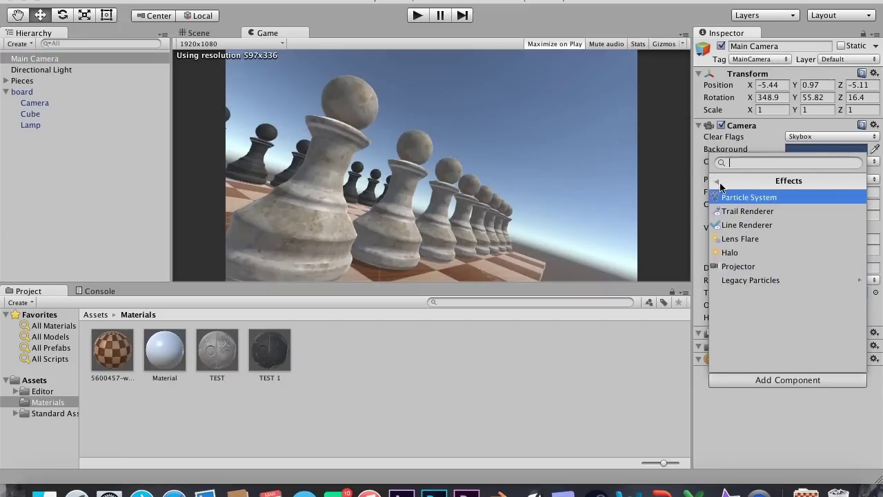
pyautogui.click(717, 182)
pyautogui.click(764, 348)
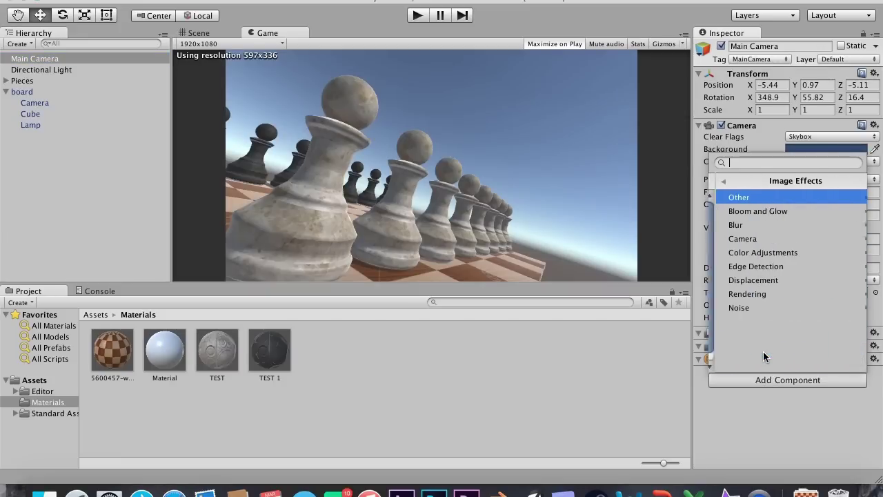
pyautogui.click(755, 225)
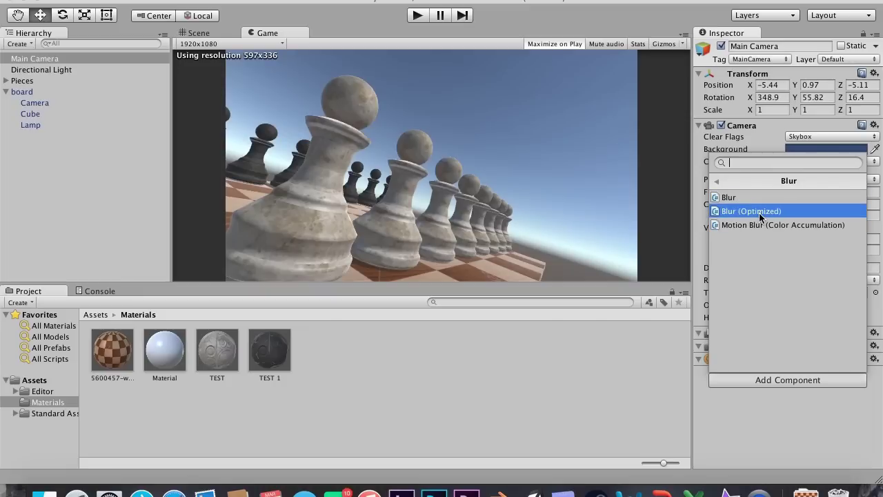
pyautogui.click(759, 213)
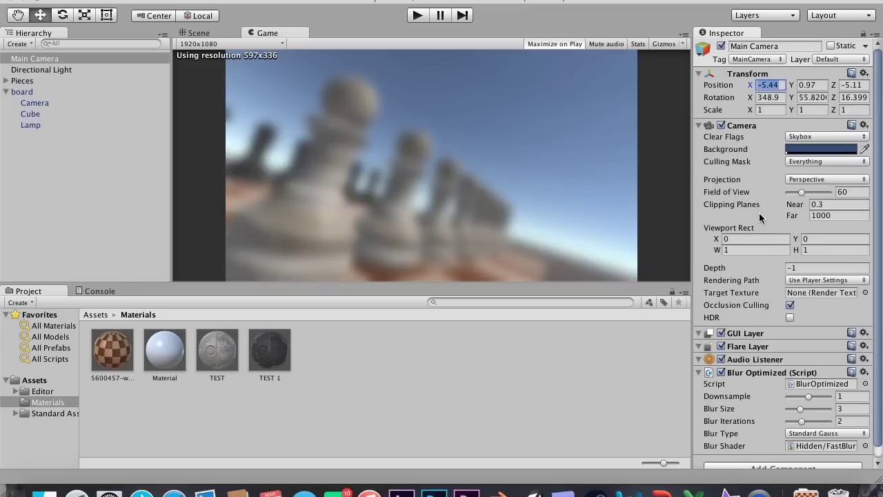
pyautogui.click(807, 375)
pyautogui.click(822, 373)
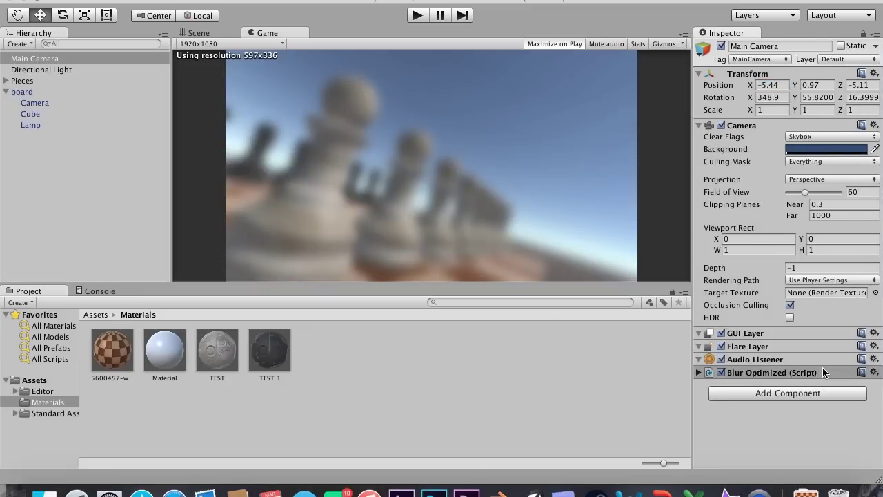
pyautogui.rightClick(822, 372)
pyautogui.click(827, 401)
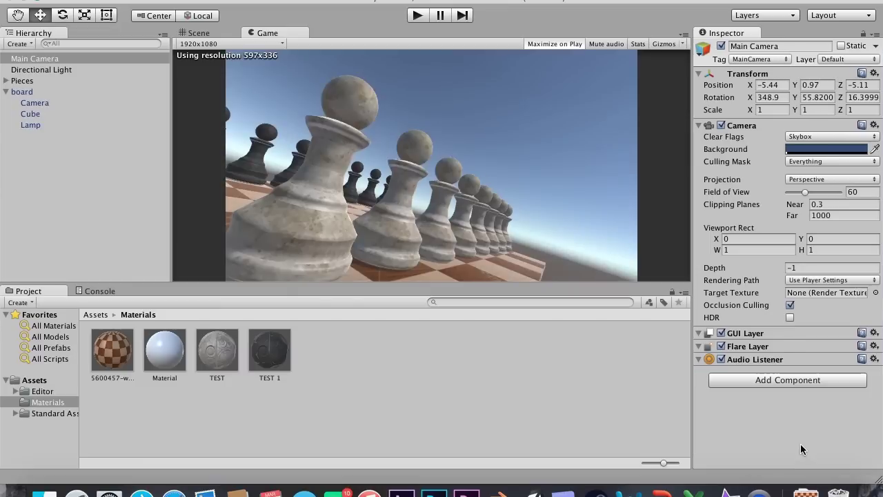
# Step: Add a Depth of Field (Lens Blur) image effect to the Main Camera
pyautogui.click(790, 380)
pyautogui.click(745, 349)
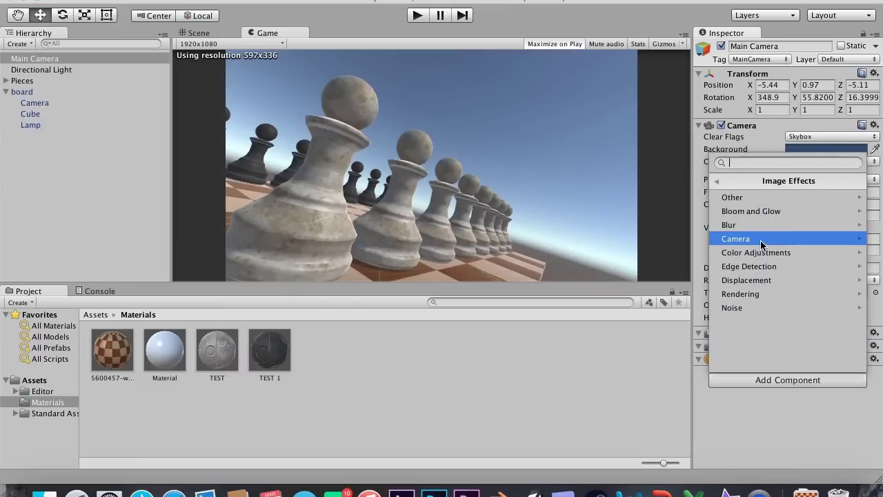
pyautogui.click(761, 241)
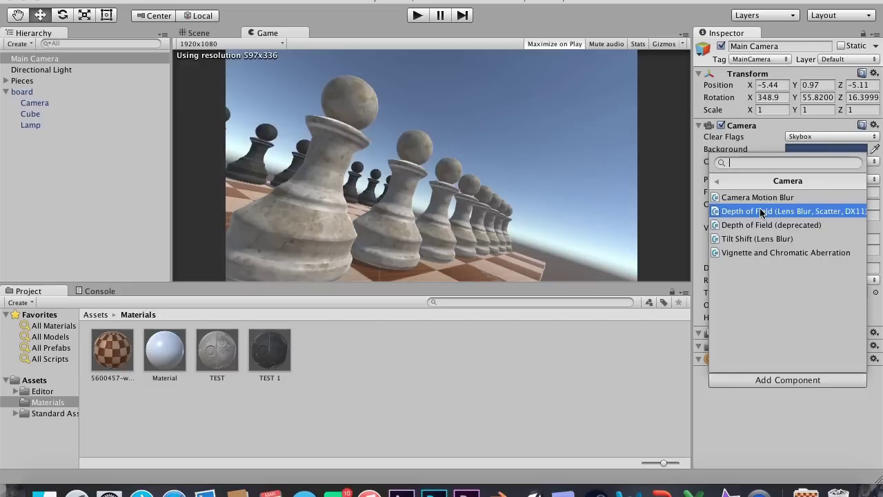
pyautogui.click(762, 212)
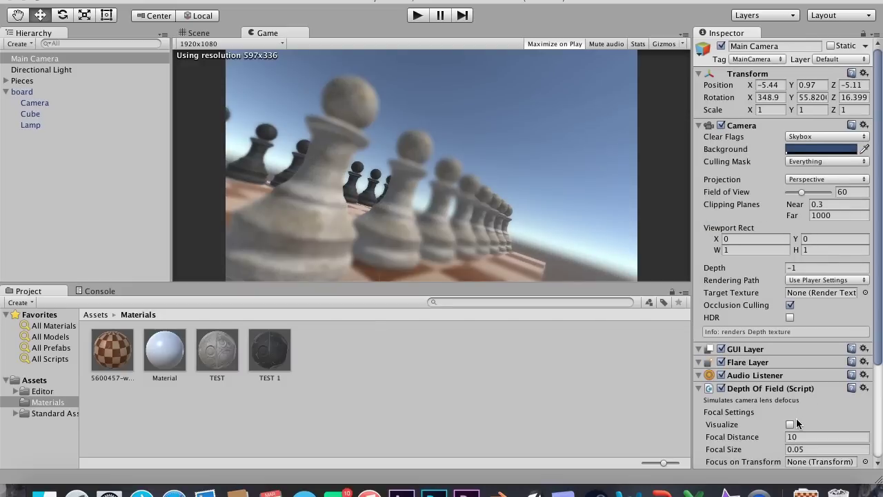
pyautogui.scroll(-3, 796, 418)
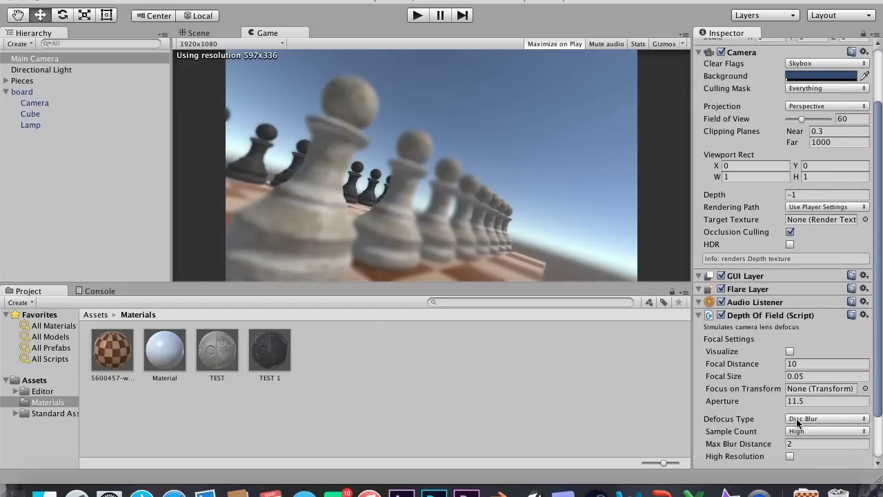
# Step: Set a chess piece as the focus target and raise Aperture to 28.1
pyautogui.click(865, 389)
pyautogui.doubleClick(68, 74)
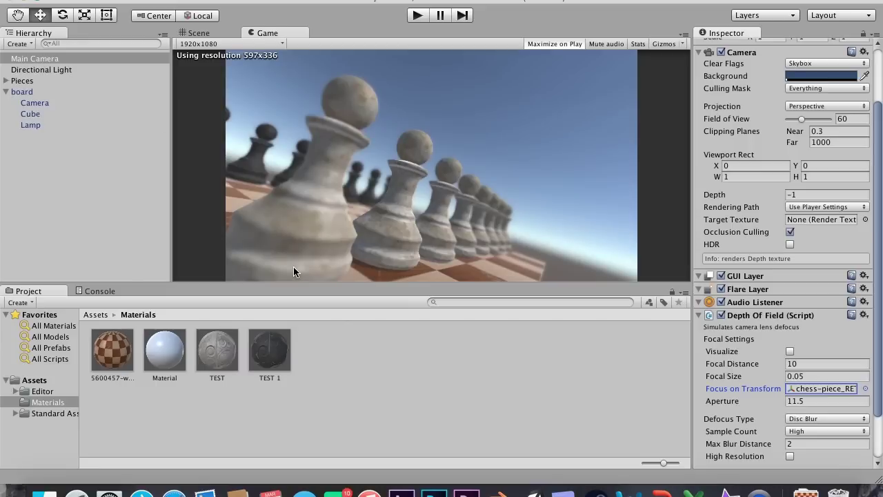
pyautogui.moveTo(721, 401); pyautogui.dragTo(294, 419)
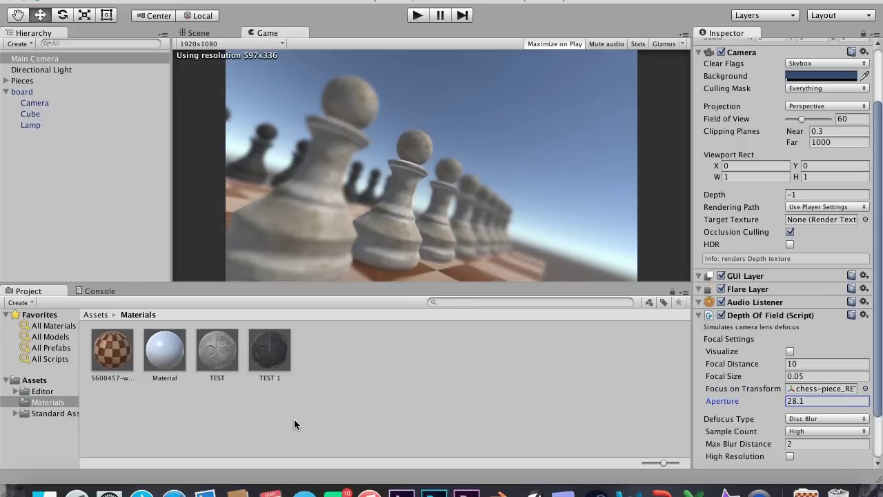
# Step: Identify the front pawn in the Scene view, then reselect the Main Camera
pyautogui.click(6, 81)
pyautogui.click(199, 35)
pyautogui.click(423, 232)
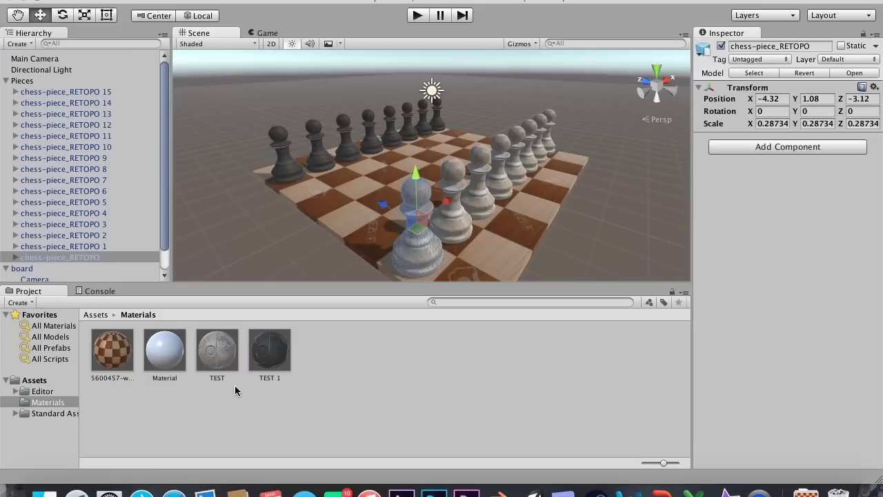
pyautogui.click(34, 59)
pyautogui.click(276, 33)
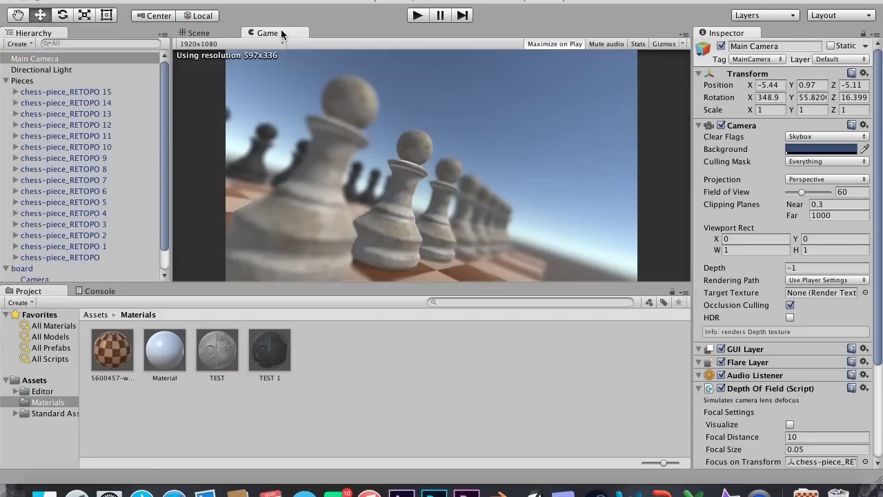
# Step: Focus Depth of Field on chess-piece_RETOPO with focal size 1.76
pyautogui.scroll(-2, 806, 434)
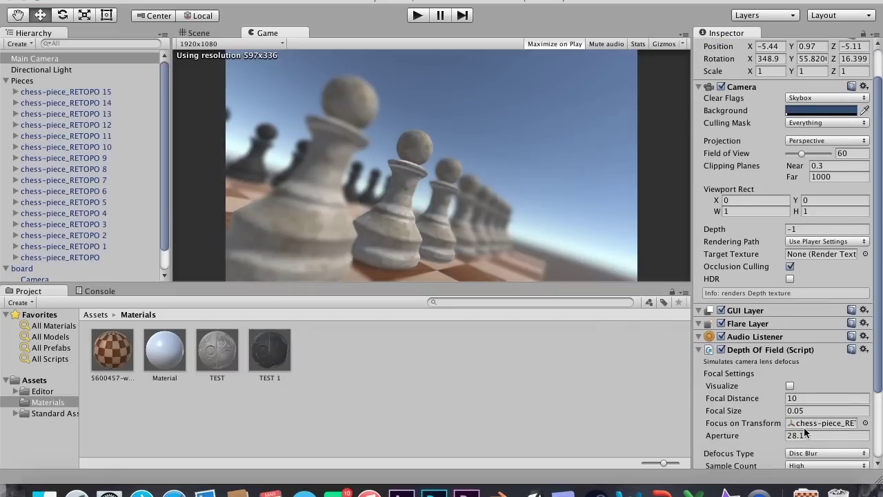
pyautogui.click(866, 423)
pyautogui.doubleClick(98, 69)
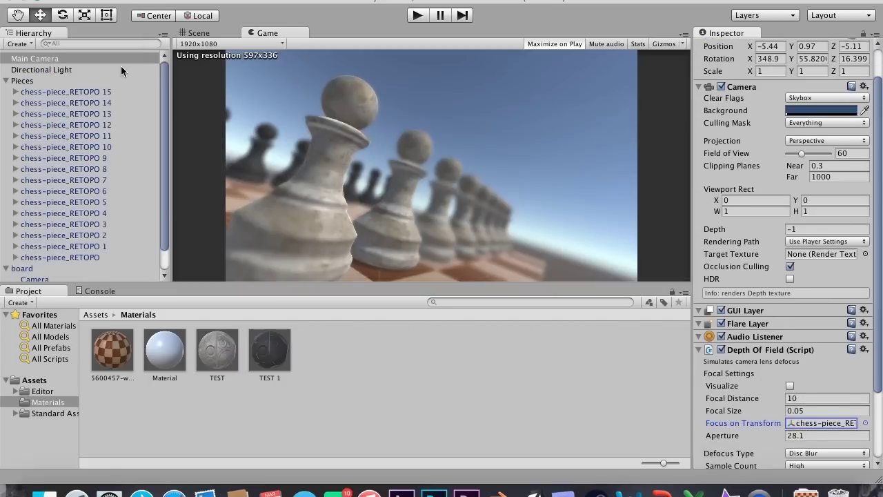
pyautogui.click(786, 399)
pyautogui.write('2.2')
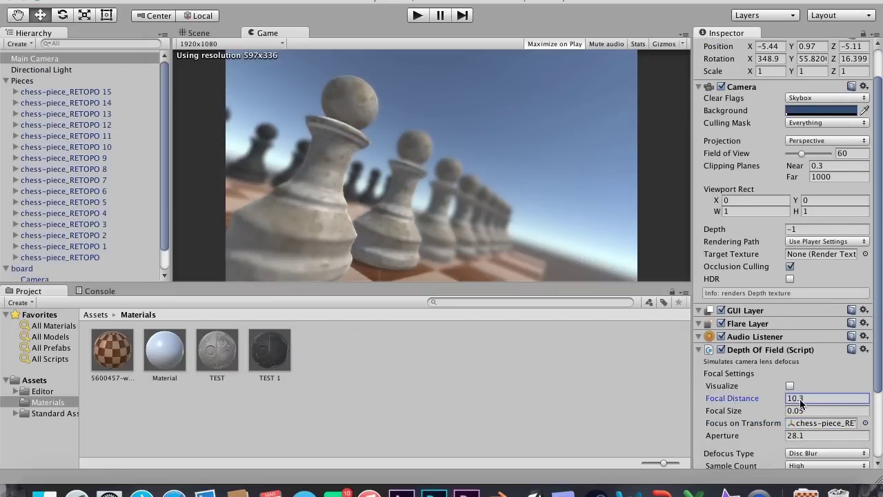
pyautogui.moveTo(721, 417); pyautogui.dragTo(660, 423)
pyautogui.moveTo(749, 412); pyautogui.dragTo(679, 424)
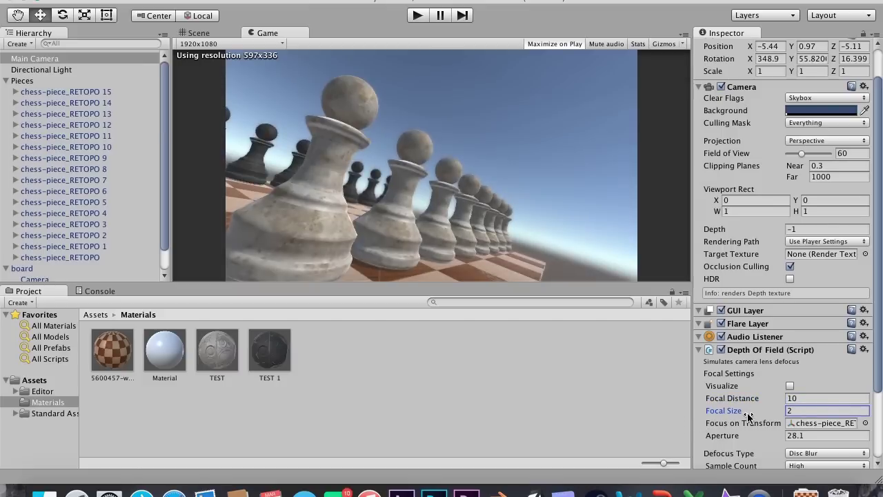
pyautogui.moveTo(752, 412); pyautogui.dragTo(773, 412)
# Step: Set Defocus Type to Disc Blur and Sample Count to High
pyautogui.scroll(-5, 777, 411)
pyautogui.click(803, 384)
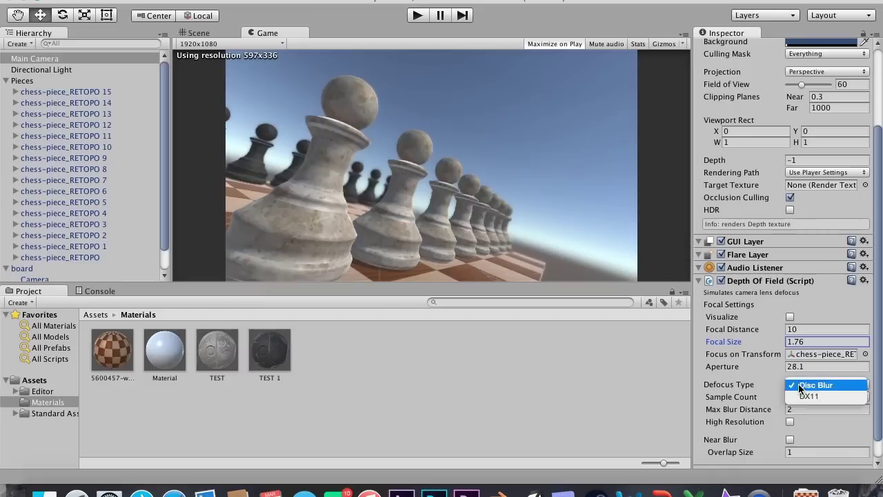
pyautogui.click(803, 399)
pyautogui.click(803, 386)
pyautogui.click(803, 373)
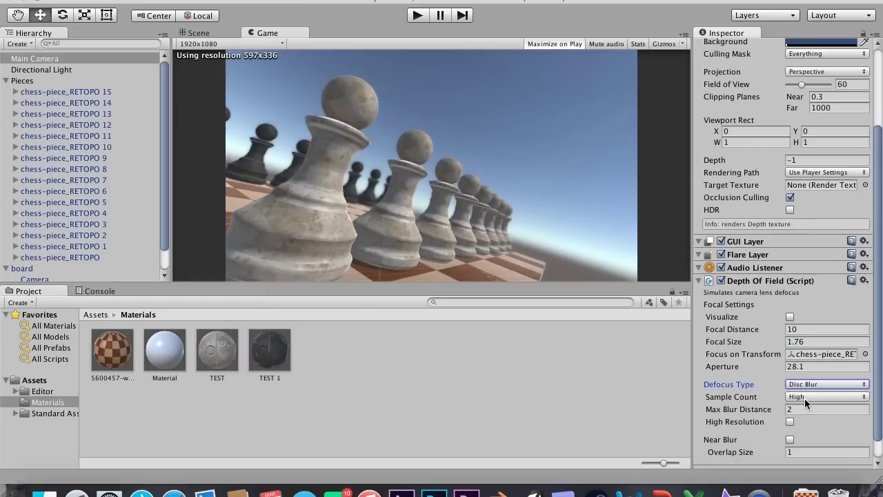
pyautogui.click(806, 395)
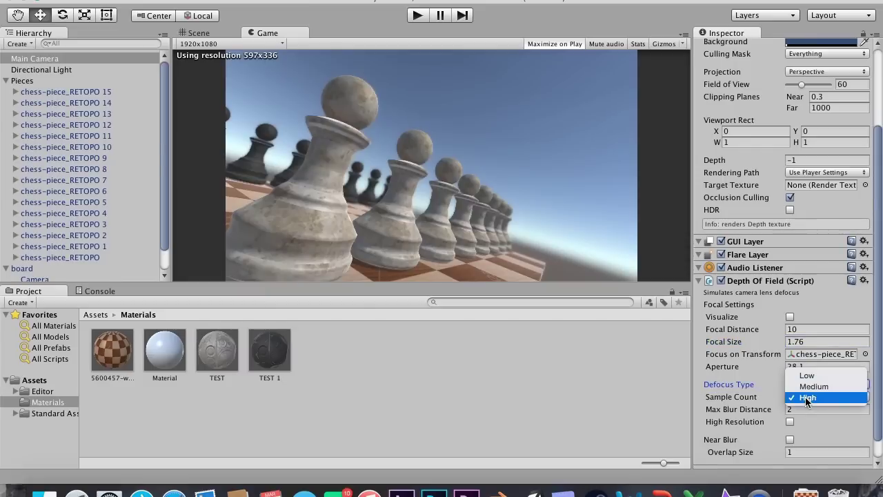
pyautogui.click(805, 397)
# Step: Set Max Blur Distance to 2, enable High Resolution, and collapse Depth Of Field
pyautogui.moveTo(770, 412); pyautogui.dragTo(827, 409)
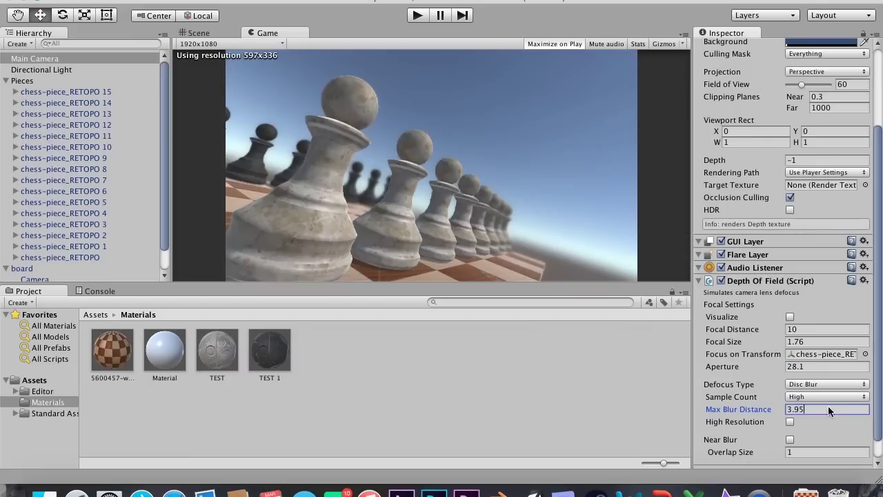
pyautogui.write('10')
pyautogui.press('BackSpace')
pyautogui.press('BackSpace')
pyautogui.write('5')
pyautogui.press('BackSpace')
pyautogui.write('3')
pyautogui.press('BackSpace')
pyautogui.write('2')
pyautogui.click(790, 422)
pyautogui.scroll(-2, 789, 452)
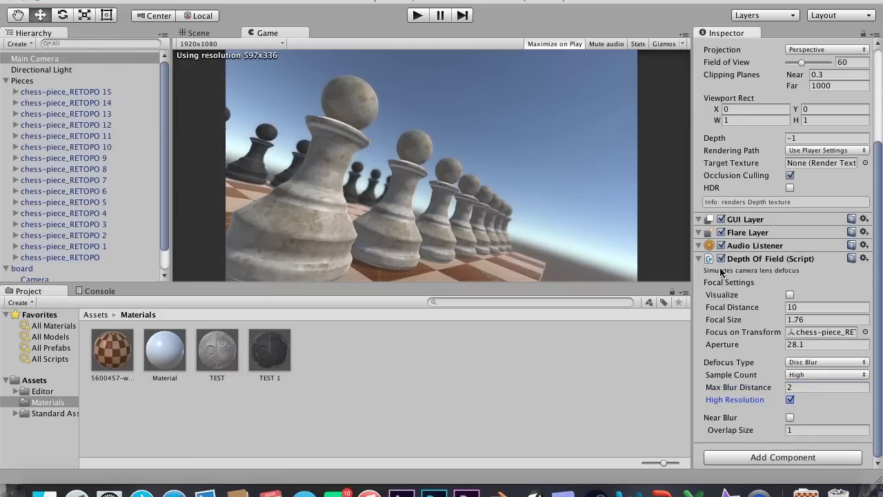
pyautogui.click(699, 259)
pyautogui.click(738, 409)
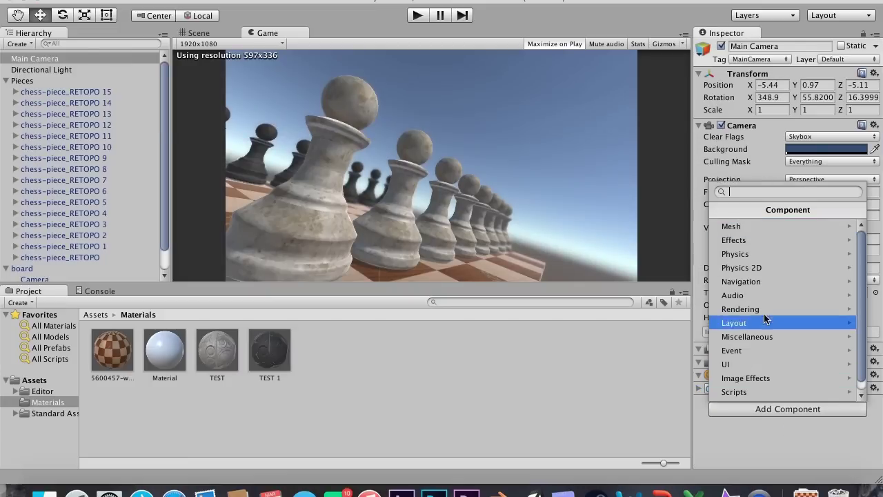
# Step: Add a Bloom Optimized image effect to the Main Camera
pyautogui.click(752, 380)
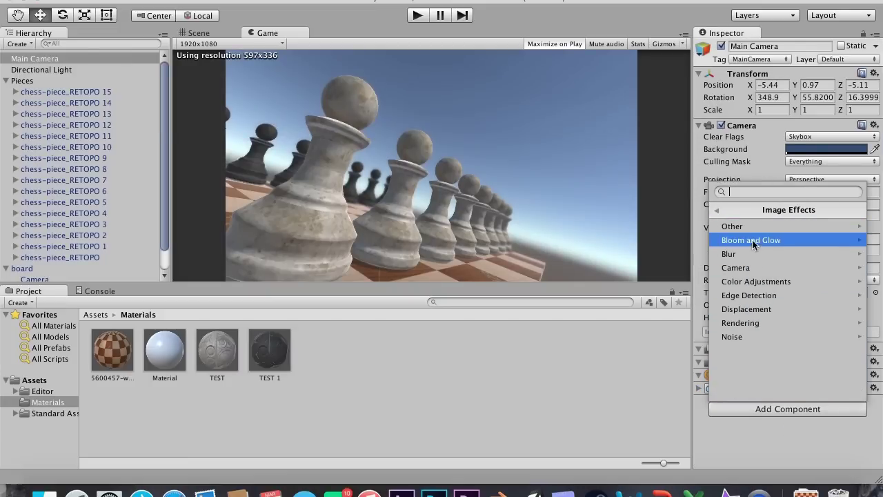
pyautogui.click(751, 240)
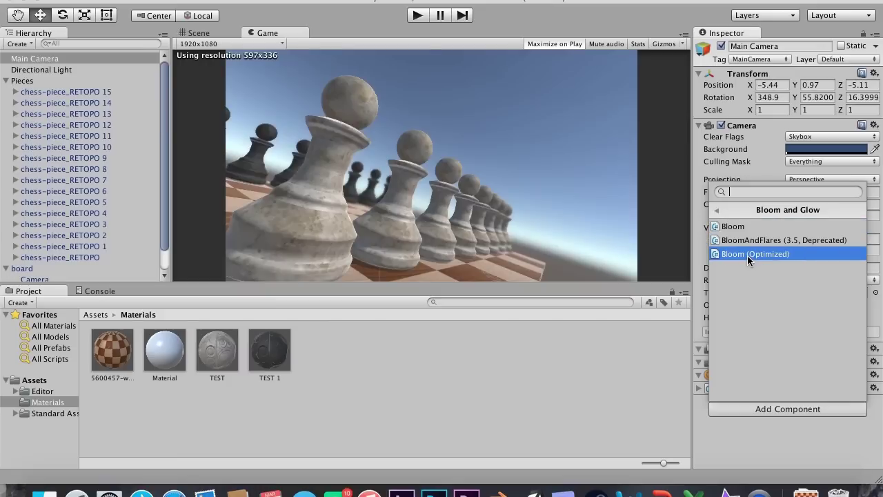
pyautogui.click(747, 254)
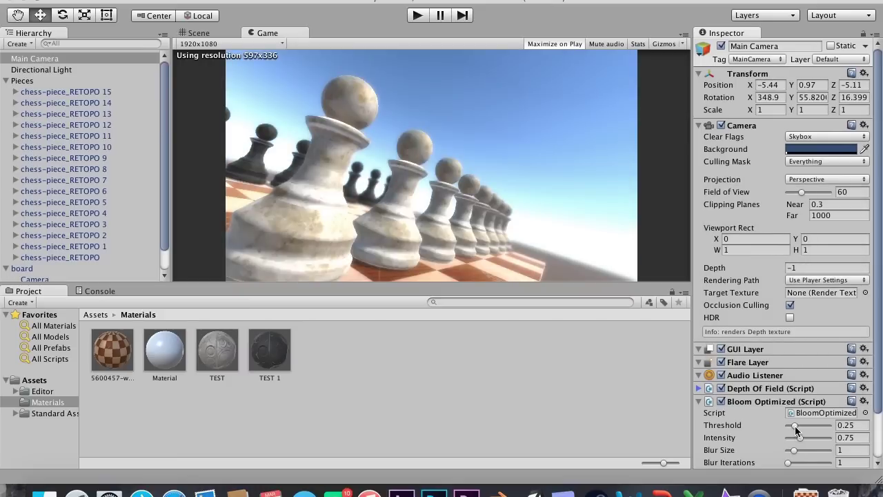
# Step: Set Bloom intensity 0.25, threshold 0.1 and blur size 1, then collapse it
pyautogui.click(839, 436)
pyautogui.press('BackSpace')
pyautogui.write('2')
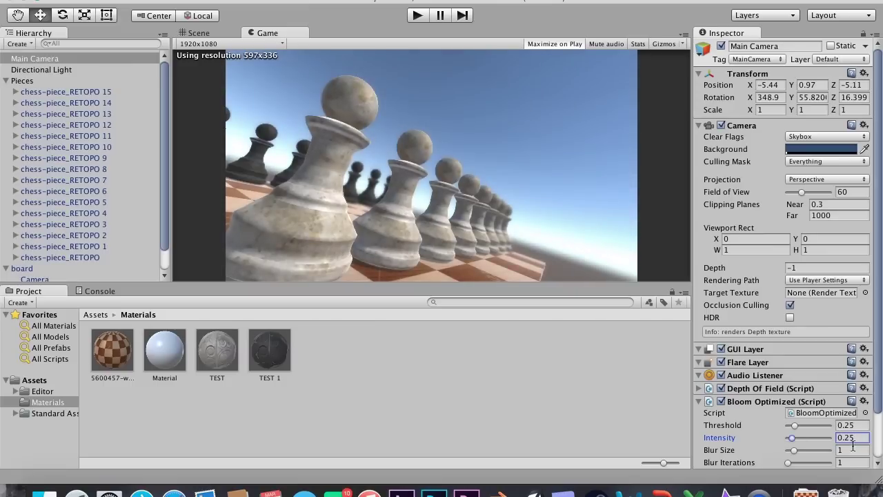
pyautogui.moveTo(795, 425)
pyautogui.mouseDown()
pyautogui.moveTo(832, 428)
pyautogui.moveTo(790, 432)
pyautogui.mouseUp()
pyautogui.scroll(-3, 790, 433)
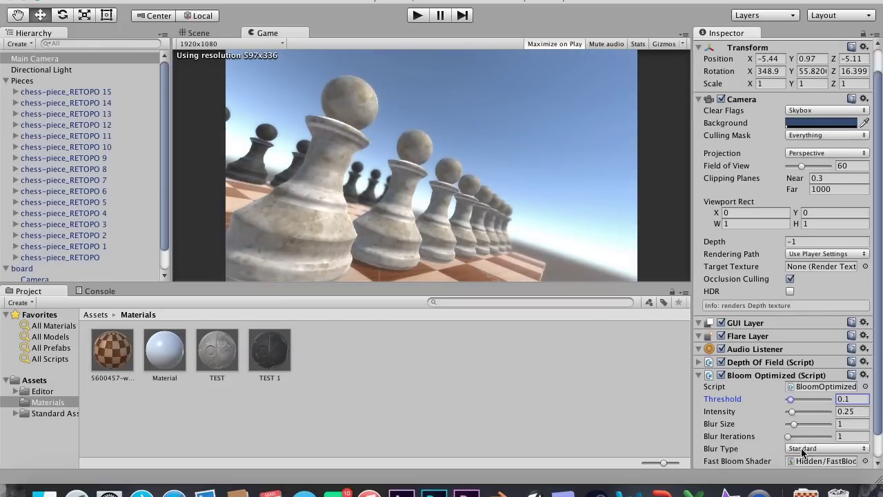
pyautogui.moveTo(794, 396)
pyautogui.mouseDown()
pyautogui.moveTo(833, 398)
pyautogui.moveTo(747, 401)
pyautogui.moveTo(809, 406)
pyautogui.moveTo(800, 412)
pyautogui.mouseUp()
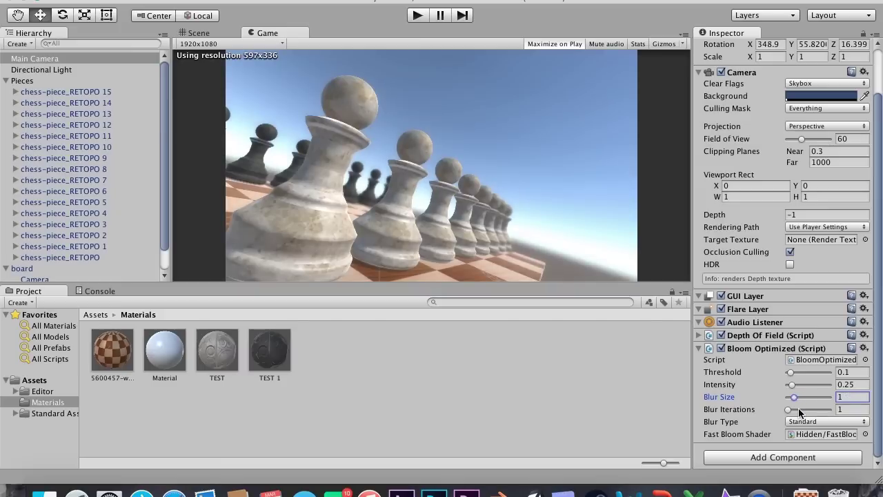
pyautogui.click(714, 352)
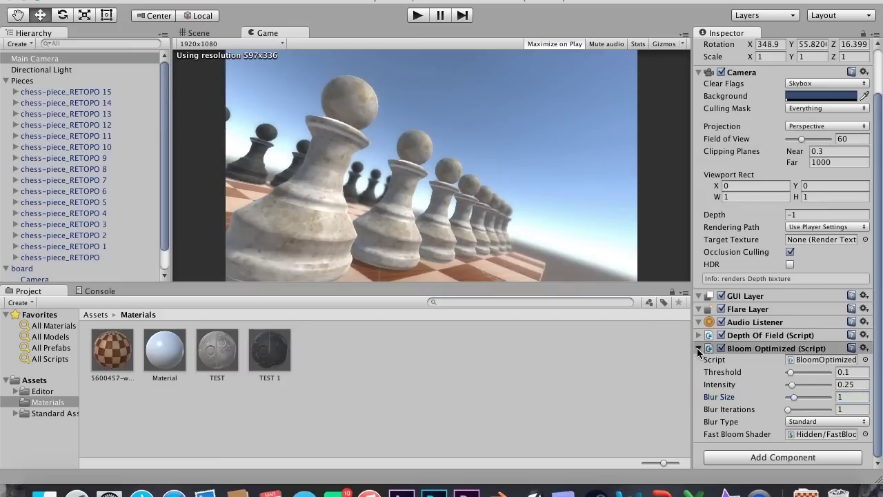
pyautogui.click(727, 422)
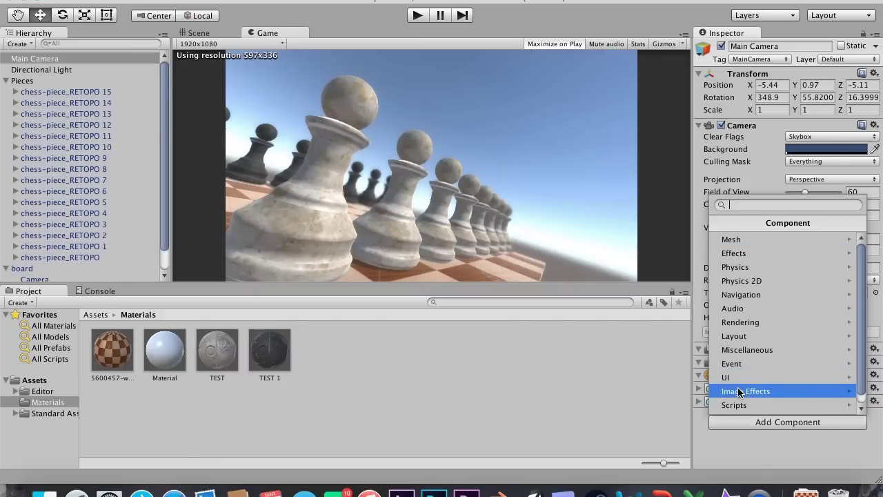
# Step: Try Color Correction Lookup with the checkerboard texture, then remove it
pyautogui.click(737, 390)
pyautogui.click(756, 296)
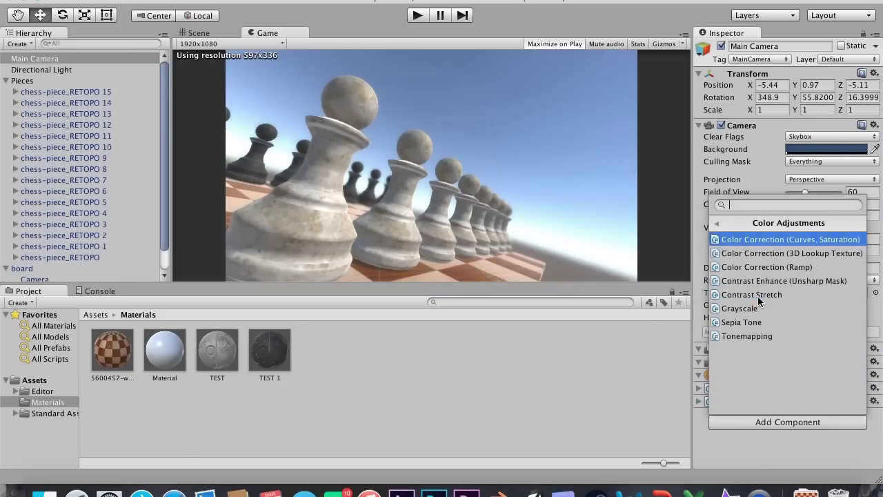
pyautogui.click(774, 253)
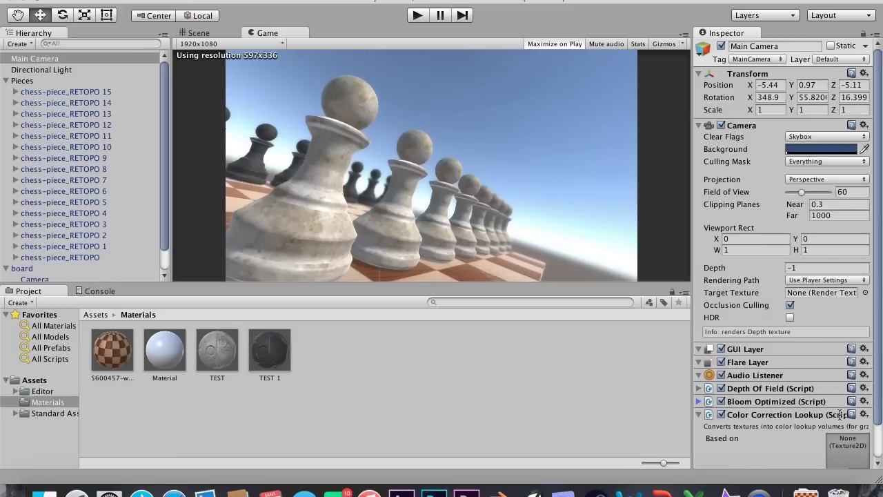
pyautogui.scroll(-2, 845, 431)
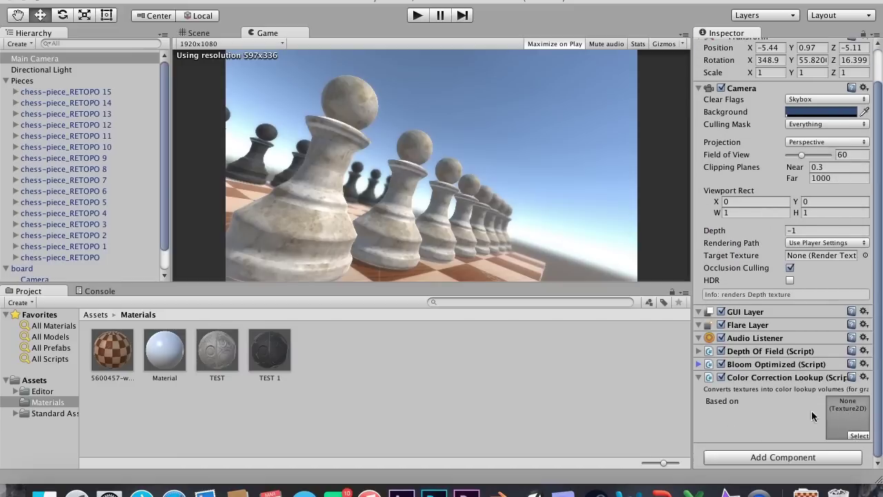
pyautogui.click(859, 436)
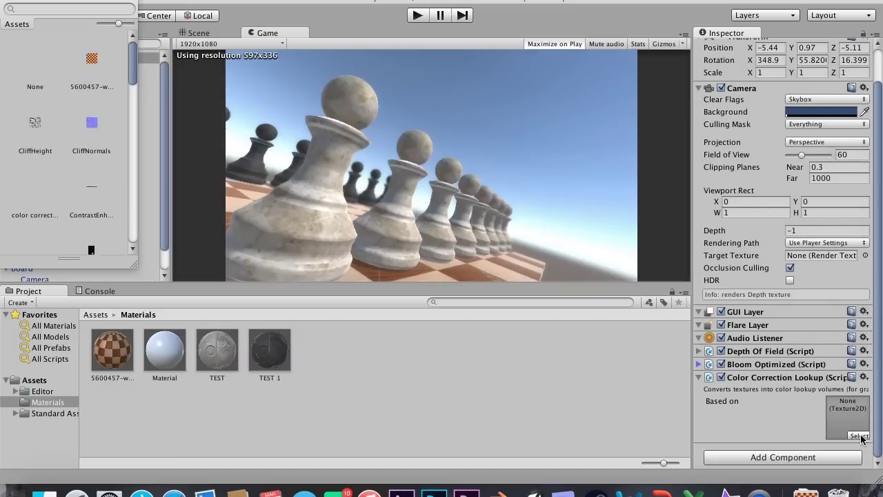
pyautogui.doubleClick(86, 56)
pyautogui.scroll(-2, 737, 429)
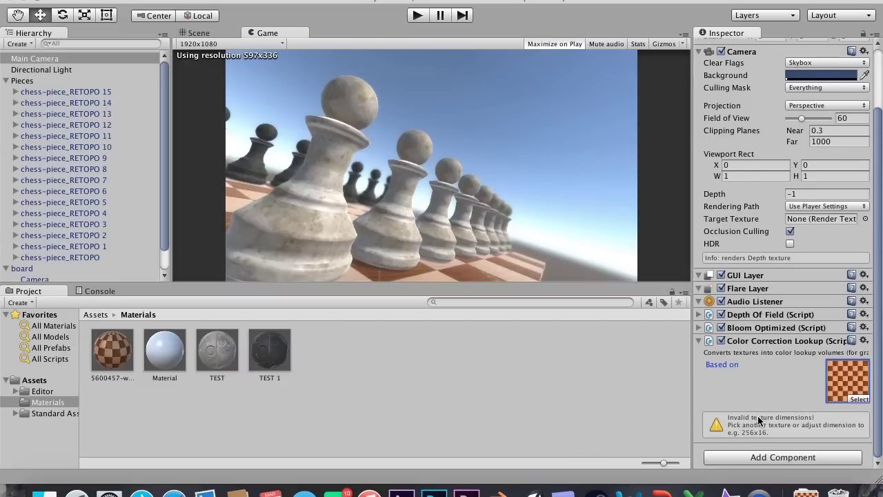
pyautogui.click(859, 399)
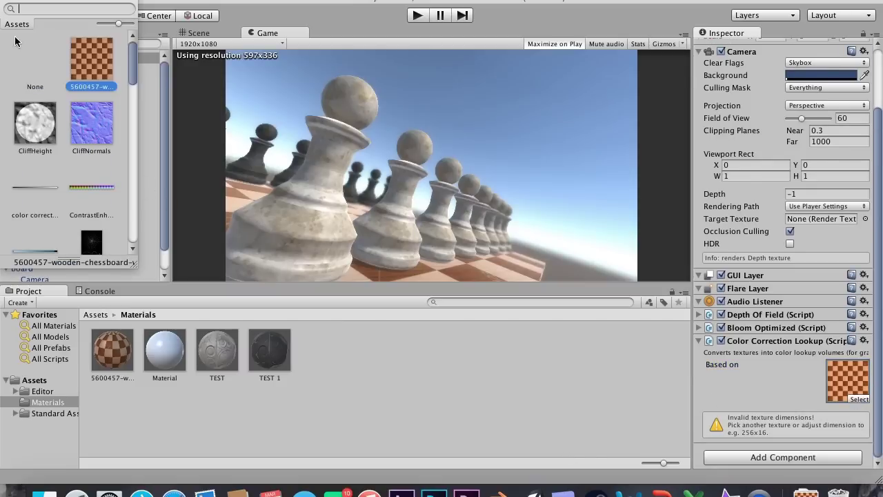
pyautogui.click(8, 3)
pyautogui.click(837, 340)
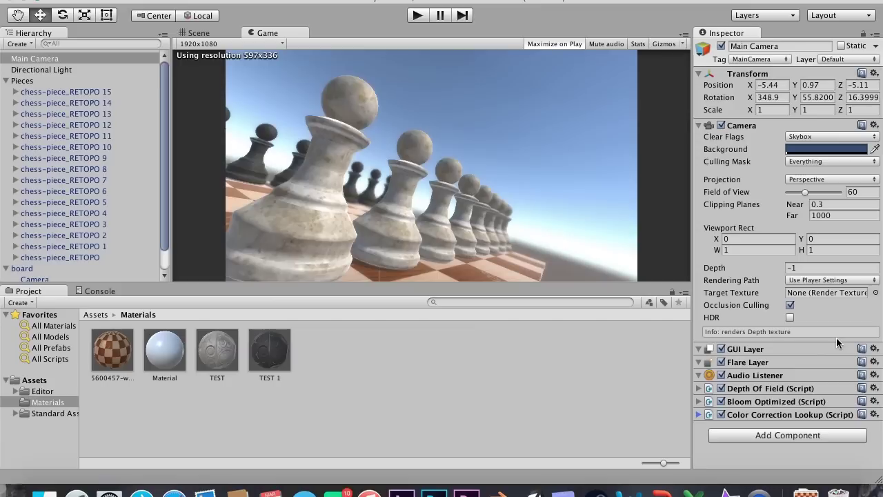
pyautogui.click(874, 414)
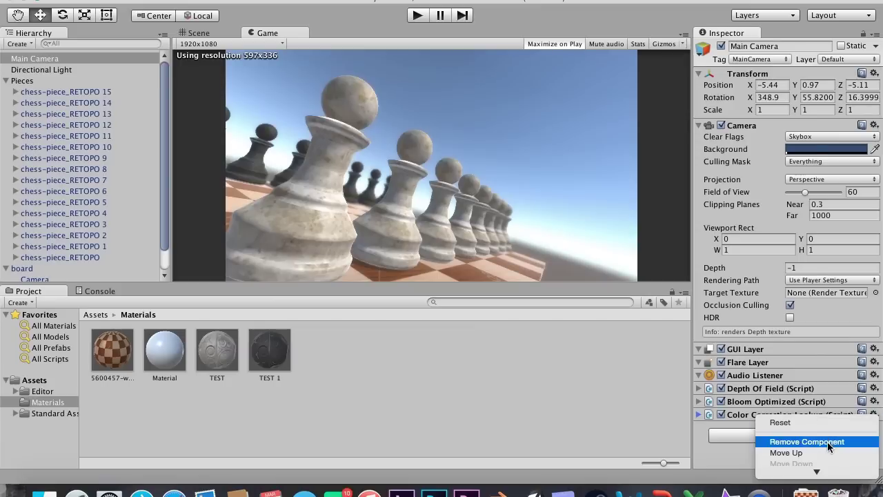
pyautogui.click(827, 441)
# Step: Add Color Correction Ramp to the camera, then remove it again
pyautogui.click(781, 422)
pyautogui.click(761, 394)
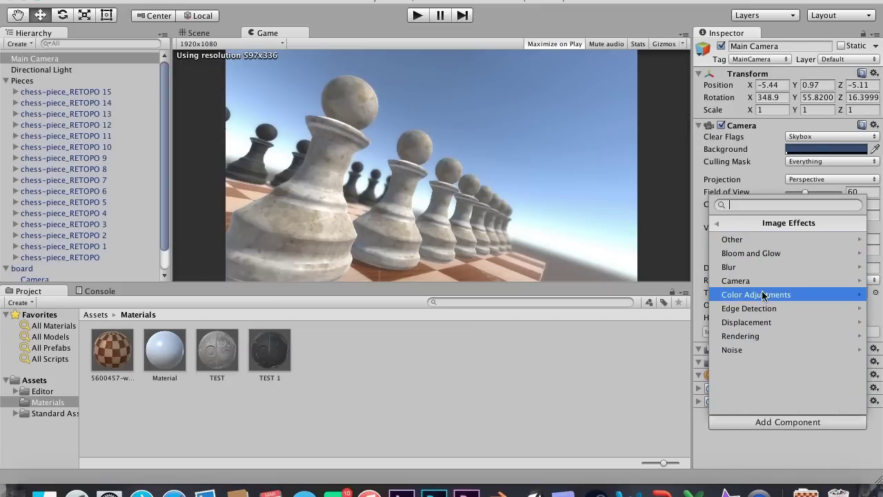
pyautogui.click(761, 289)
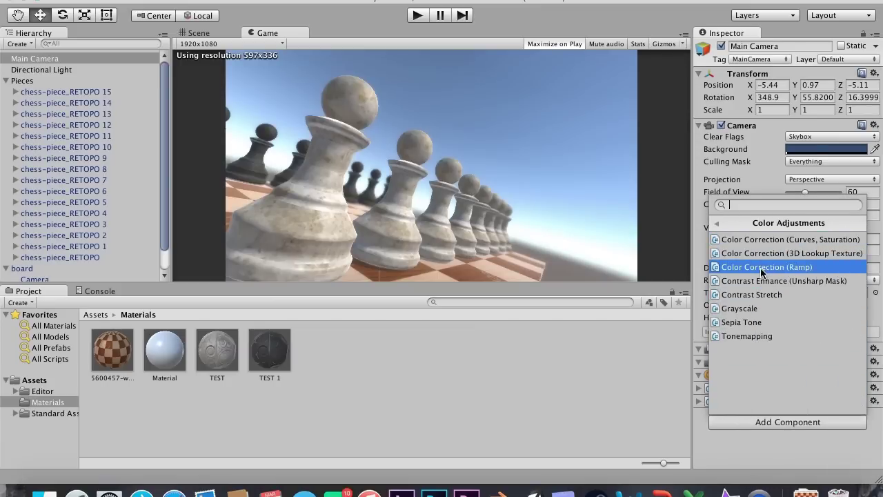
pyautogui.click(761, 271)
pyautogui.scroll(-1, 812, 388)
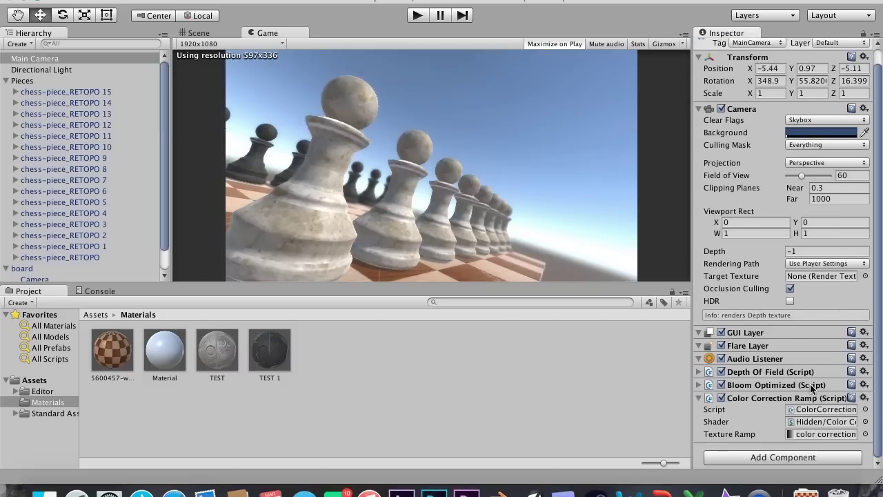
pyautogui.click(864, 398)
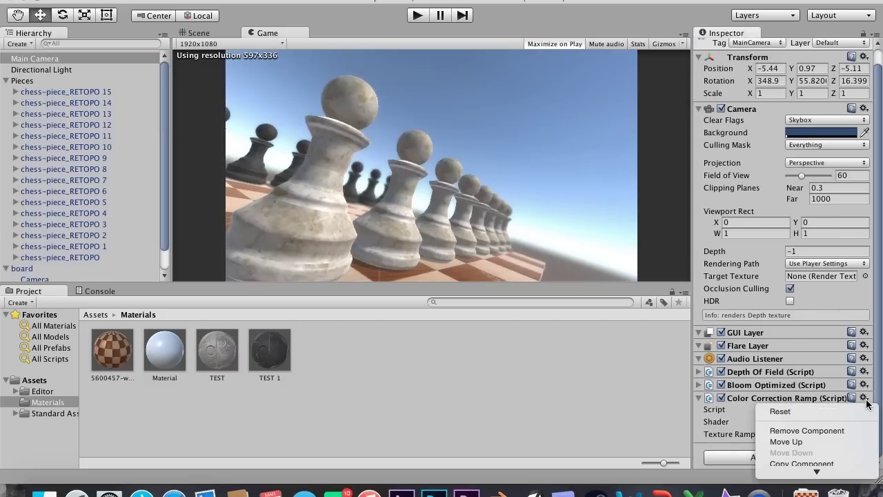
pyautogui.click(787, 429)
# Step: Add the Color Correction Curves, Saturation effect to the Main Camera
pyautogui.click(786, 421)
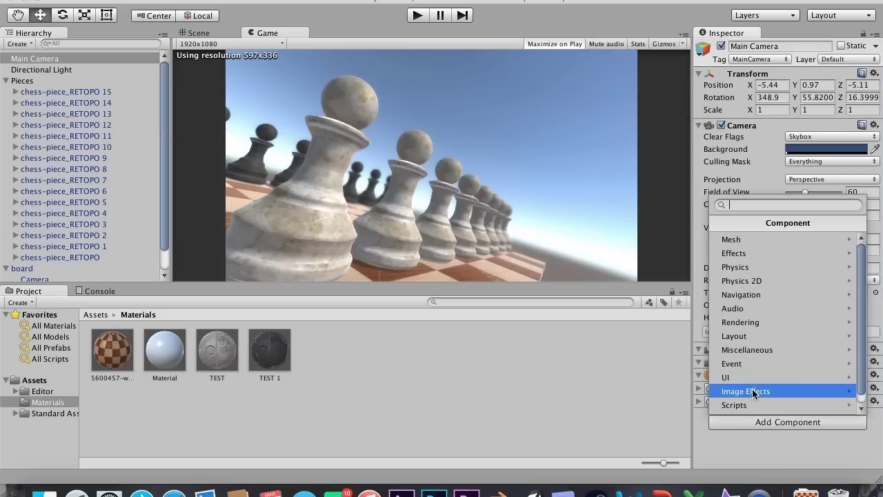
pyautogui.click(741, 388)
pyautogui.click(752, 294)
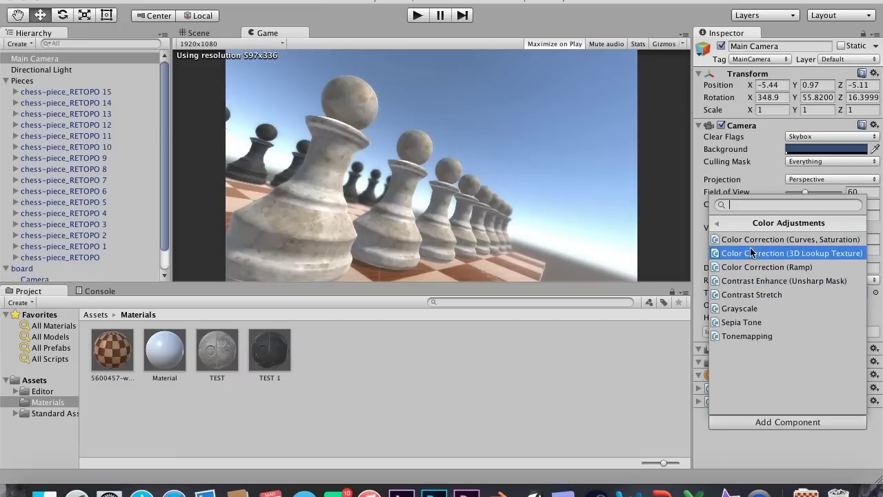
pyautogui.click(752, 238)
pyautogui.scroll(-4, 802, 369)
# Step: Give the Red curve Ping Pong end wrapping and lower its end key to about 0.8, 0.875
pyautogui.click(804, 388)
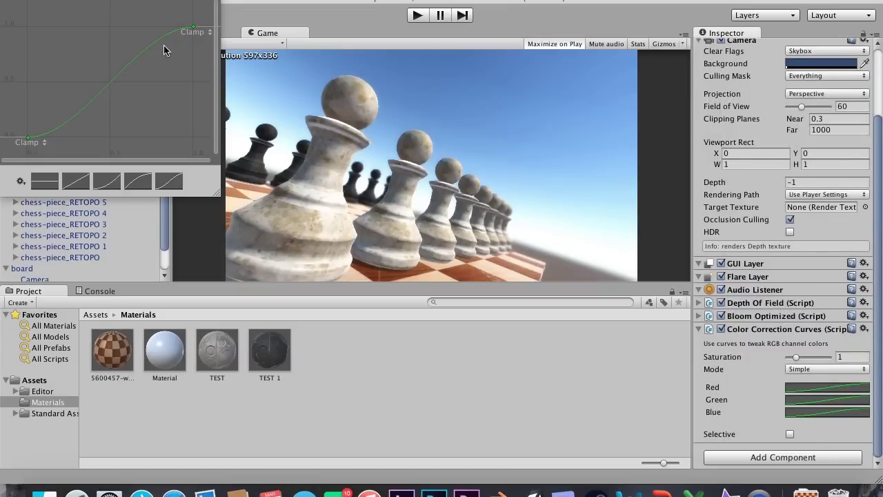
pyautogui.click(193, 31)
pyautogui.click(200, 22)
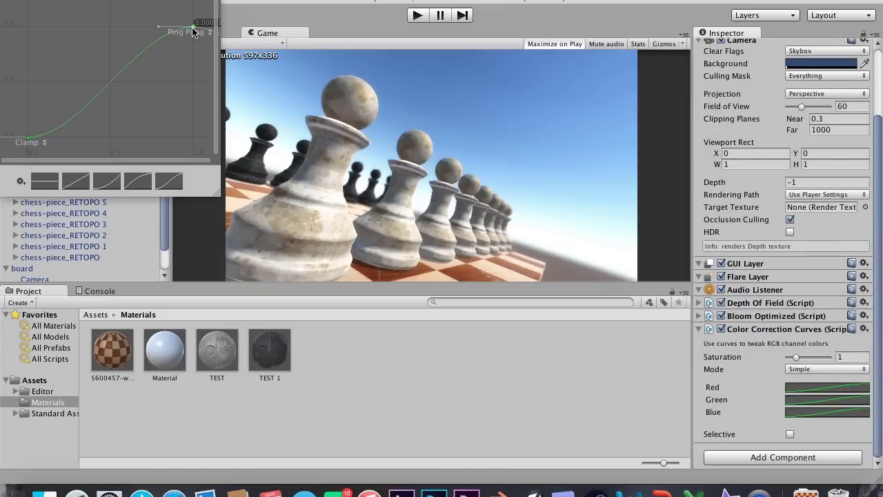
pyautogui.click(182, 33)
pyautogui.click(182, 33)
pyautogui.moveTo(169, 29); pyautogui.dragTo(161, 42)
# Step: Give the Green curve Ping Pong end wrapping and lower its top key to about 0.875, 0.89
pyautogui.click(823, 400)
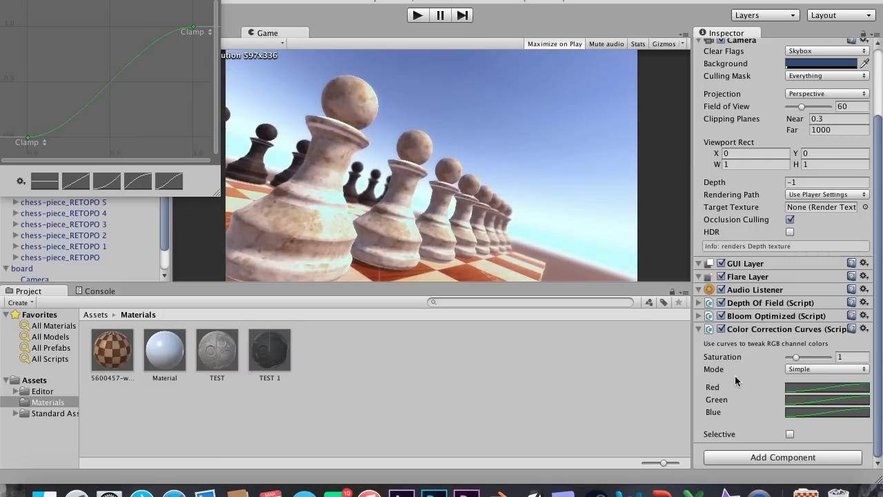
pyautogui.click(194, 32)
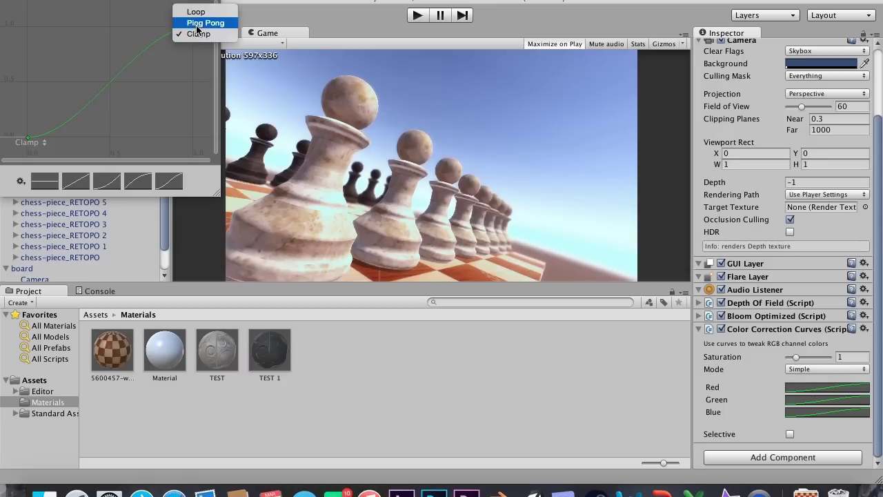
pyautogui.click(198, 22)
pyautogui.click(197, 31)
pyautogui.click(173, 33)
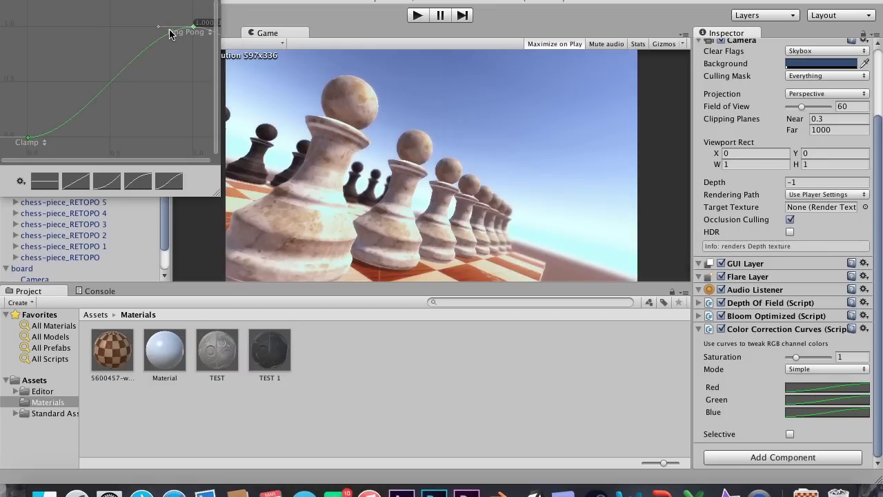
pyautogui.click(194, 32)
pyautogui.click(192, 29)
pyautogui.moveTo(192, 29); pyautogui.dragTo(169, 40)
pyautogui.click(805, 414)
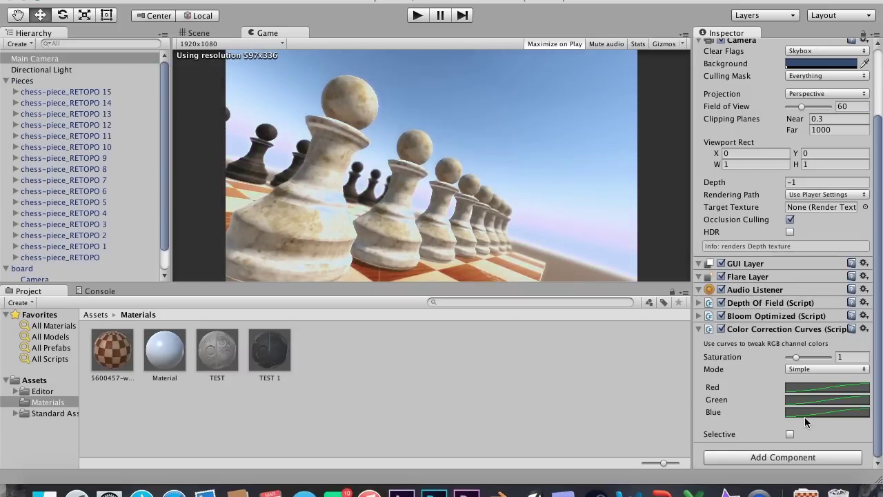
# Step: Set the Blue curve's end wrapping to Ping Pong, after briefly trying Loop
pyautogui.click(792, 401)
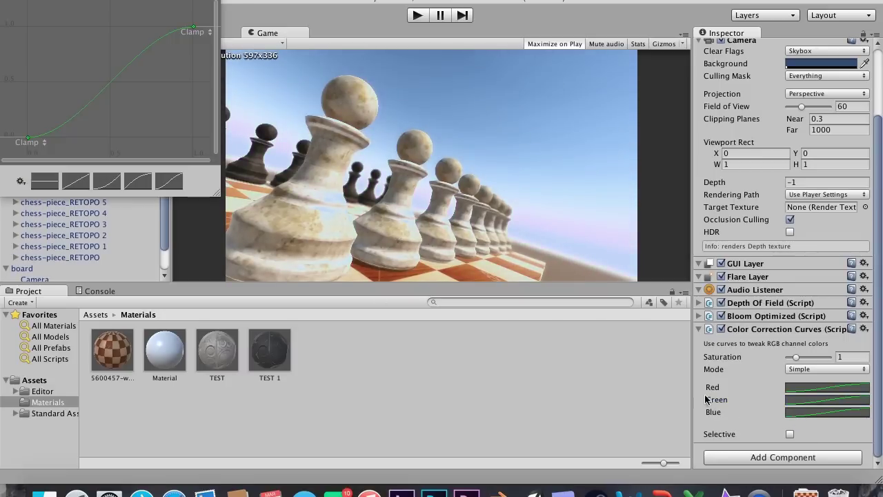
pyautogui.click(196, 32)
pyautogui.click(197, 22)
pyautogui.click(193, 32)
pyautogui.click(196, 22)
pyautogui.click(193, 32)
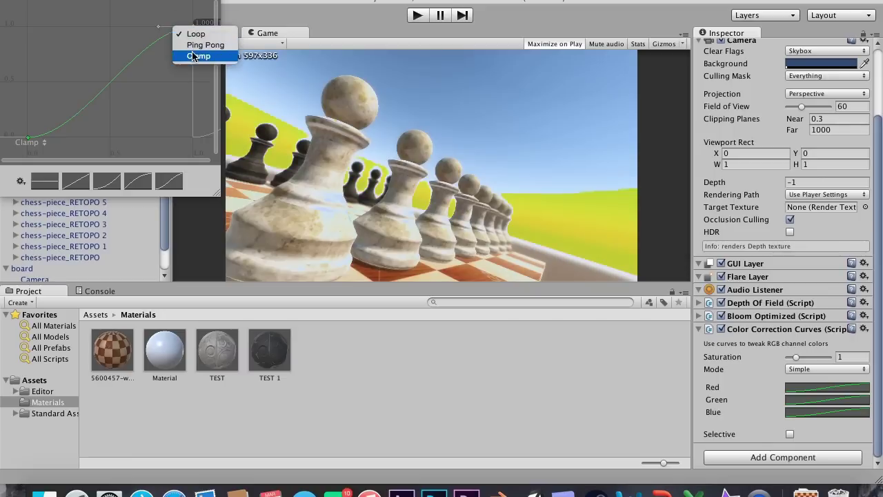
pyautogui.click(196, 45)
pyautogui.click(195, 29)
pyautogui.click(195, 31)
pyautogui.click(196, 31)
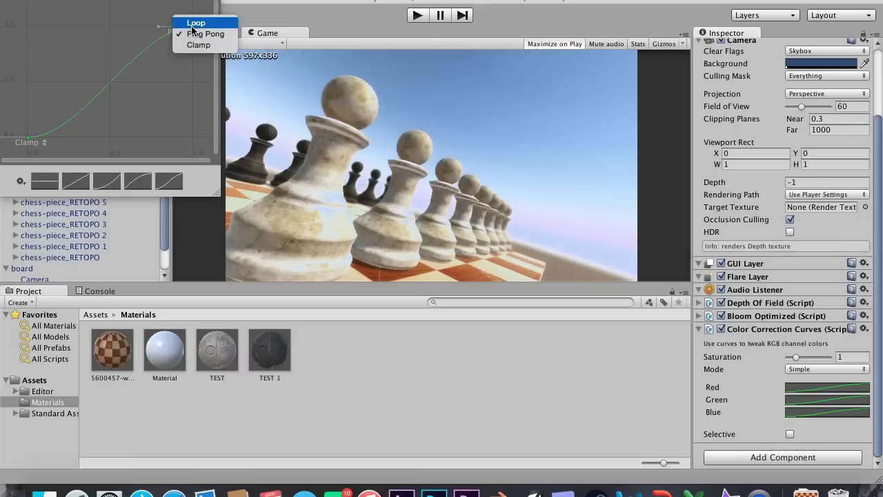
pyautogui.click(192, 34)
pyautogui.click(192, 33)
pyautogui.click(192, 34)
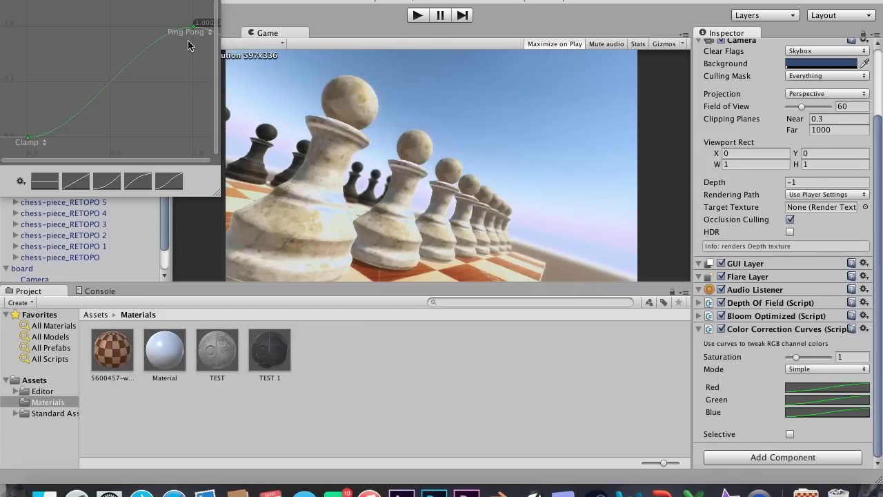
pyautogui.click(193, 35)
pyautogui.click(181, 33)
pyautogui.click(193, 33)
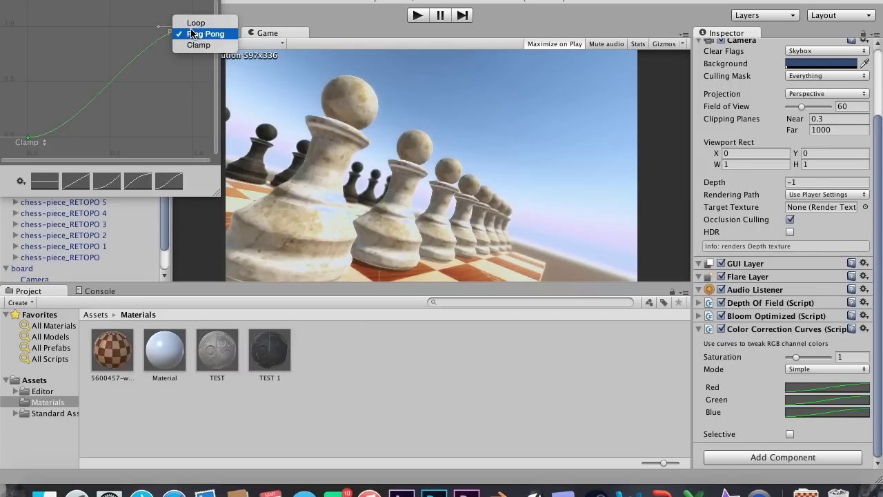
pyautogui.click(187, 33)
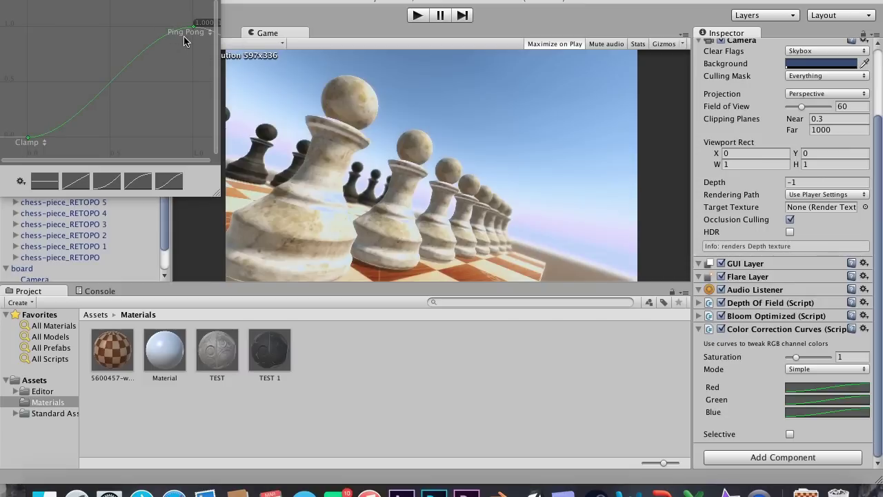
# Step: Lower the Blue curve's end key to about 0.863, 0.825 and close the curve editor
pyautogui.click(193, 26)
pyautogui.moveTo(193, 26); pyautogui.dragTo(170, 49)
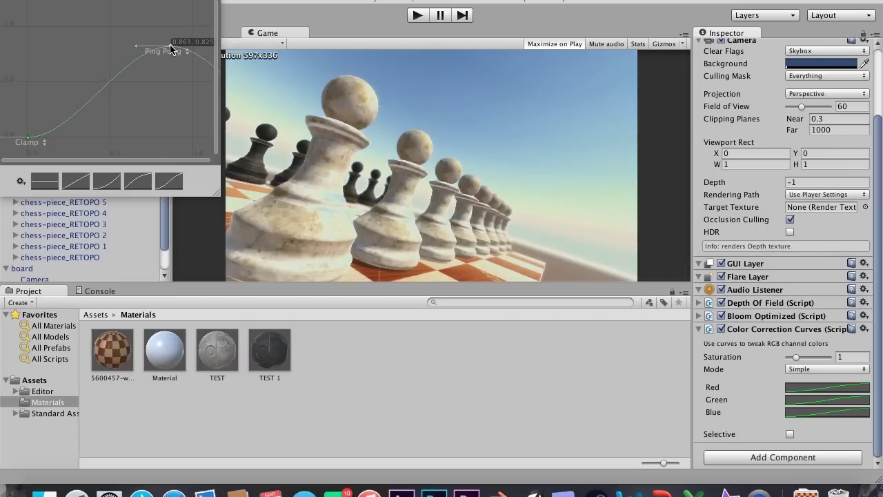
pyautogui.moveTo(170, 46); pyautogui.dragTo(150, 53)
pyautogui.click(43, 3)
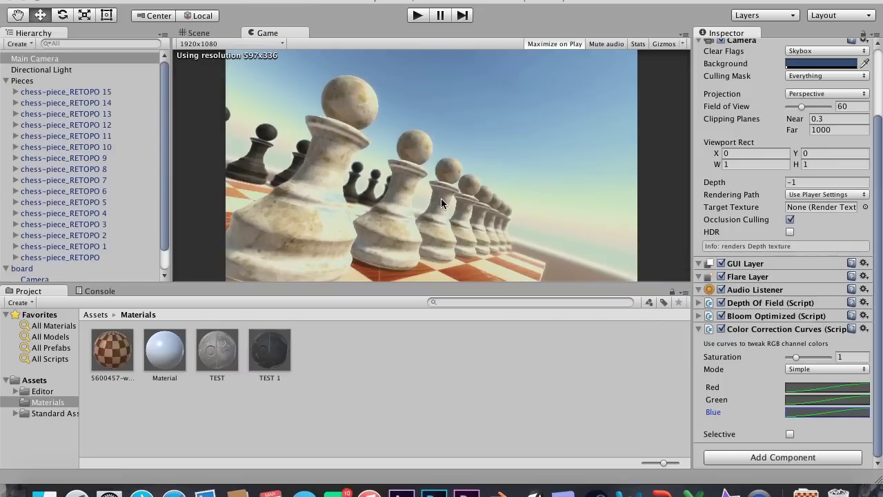
pyautogui.click(87, 69)
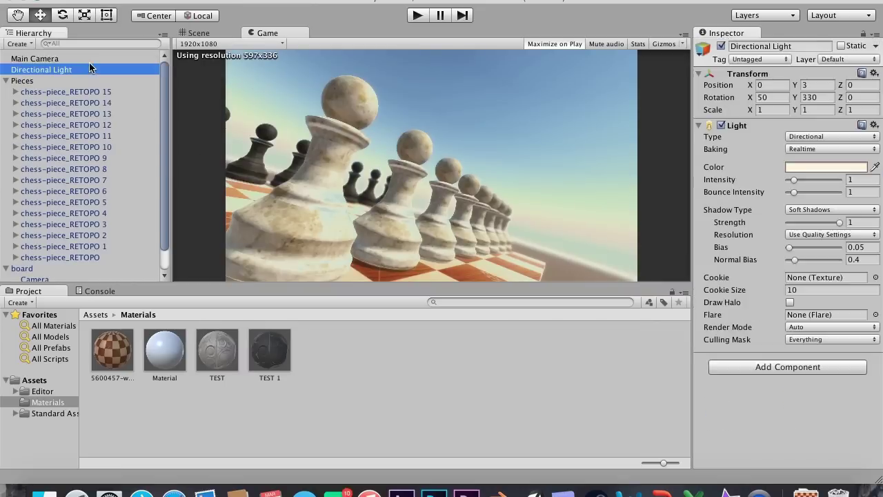
pyautogui.press('Up')
pyautogui.moveTo(835, 84); pyautogui.dragTo(863, 84)
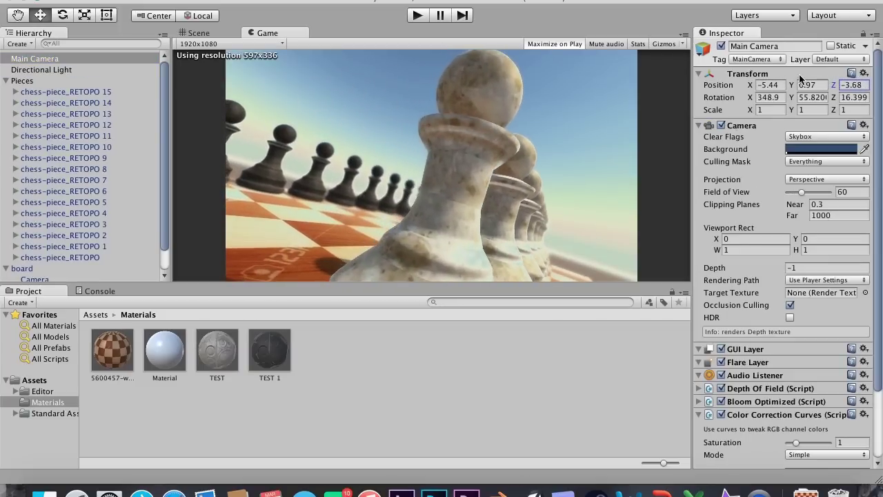
pyautogui.moveTo(751, 85); pyautogui.dragTo(767, 98)
pyautogui.moveTo(880, 81); pyautogui.dragTo(881, 102)
pyautogui.moveTo(751, 85); pyautogui.dragTo(716, 108)
pyautogui.moveTo(790, 100)
pyautogui.mouseDown()
pyautogui.moveTo(772, 104)
pyautogui.moveTo(789, 108)
pyautogui.mouseUp()
pyautogui.moveTo(750, 84); pyautogui.dragTo(798, 84)
pyautogui.click(763, 84)
pyautogui.moveTo(754, 84); pyautogui.dragTo(837, 99)
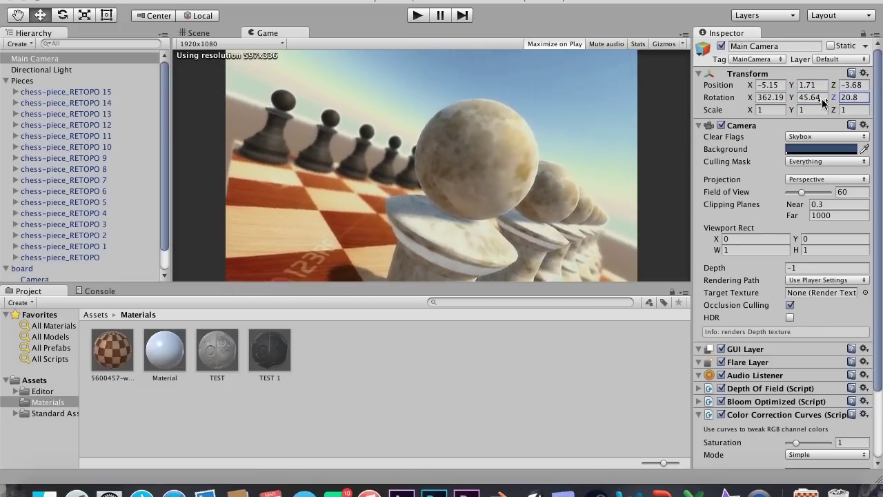
pyautogui.moveTo(753, 97); pyautogui.dragTo(798, 114)
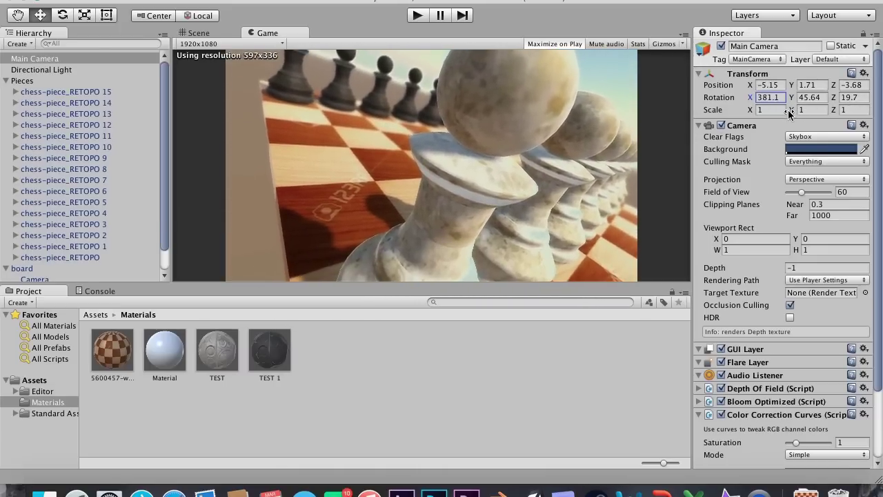
pyautogui.click(833, 85)
pyautogui.moveTo(836, 85); pyautogui.dragTo(744, 83)
pyautogui.moveTo(834, 85); pyautogui.dragTo(845, 85)
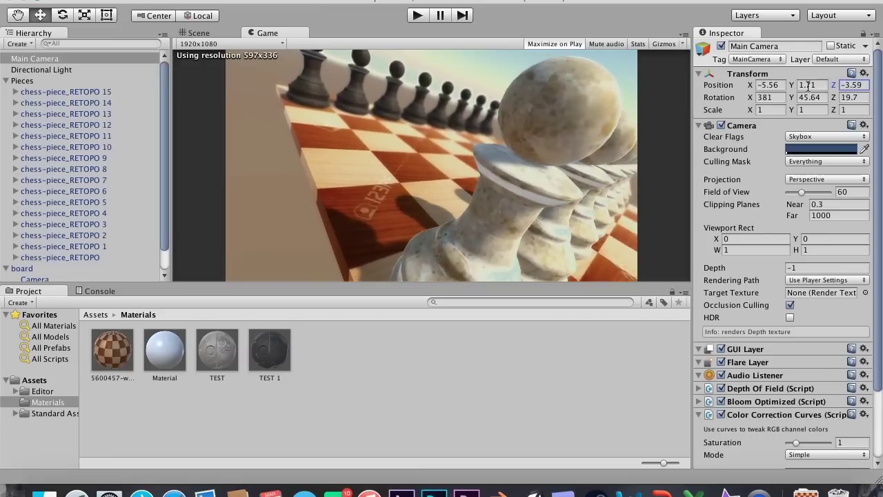
pyautogui.moveTo(747, 84); pyautogui.dragTo(751, 109)
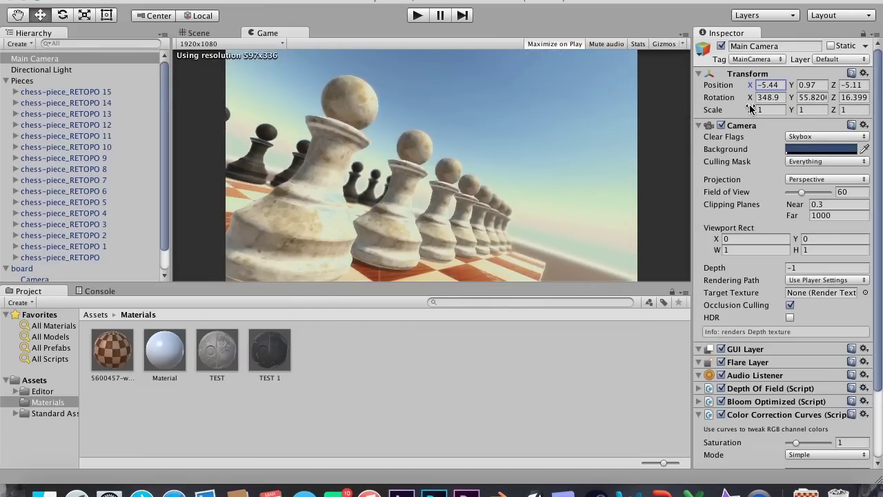
# Step: Redo the camera move to -5.44, 0.97, -3.68 and collapse the Color Correction Curves component
pyautogui.press('Down')
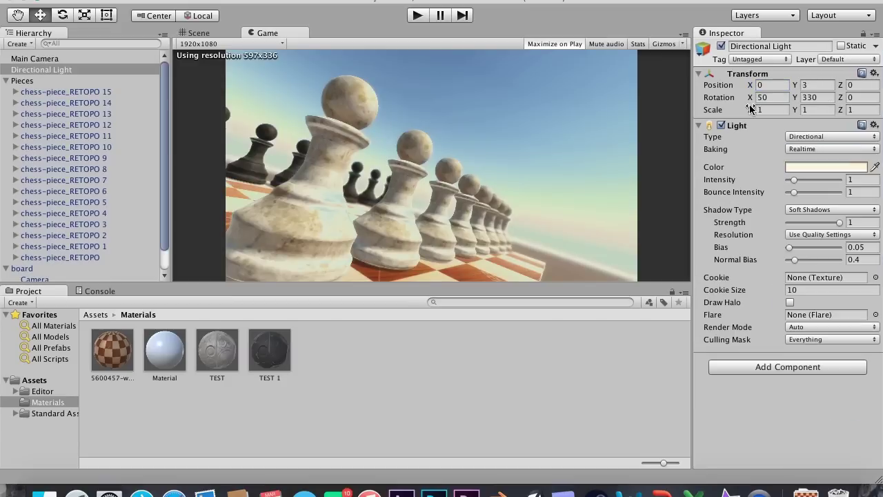
pyautogui.press('Up')
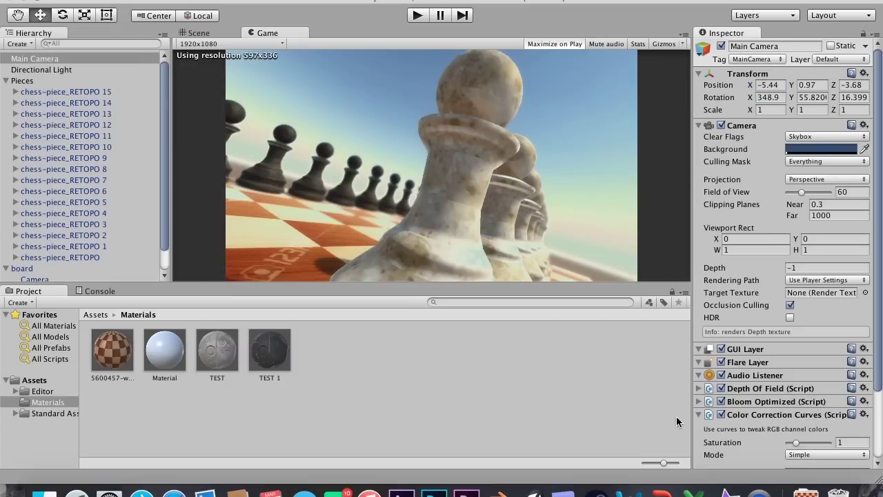
pyautogui.click(696, 413)
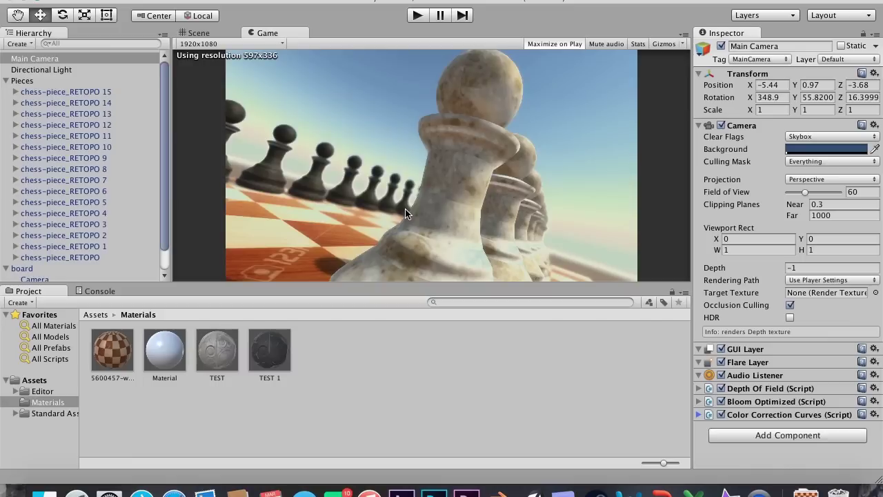
# Step: Open the Build in Cloud web page from the File menu, then return to Unity
pyautogui.click(86, 0)
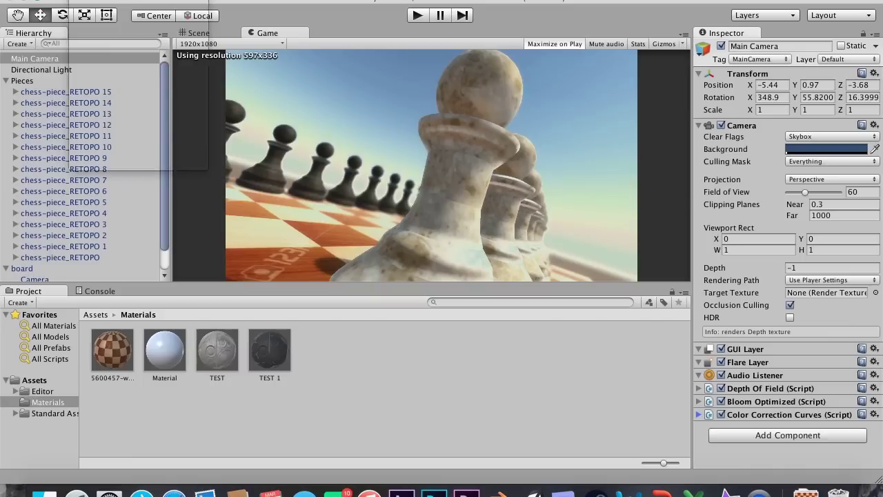
pyautogui.click(128, 138)
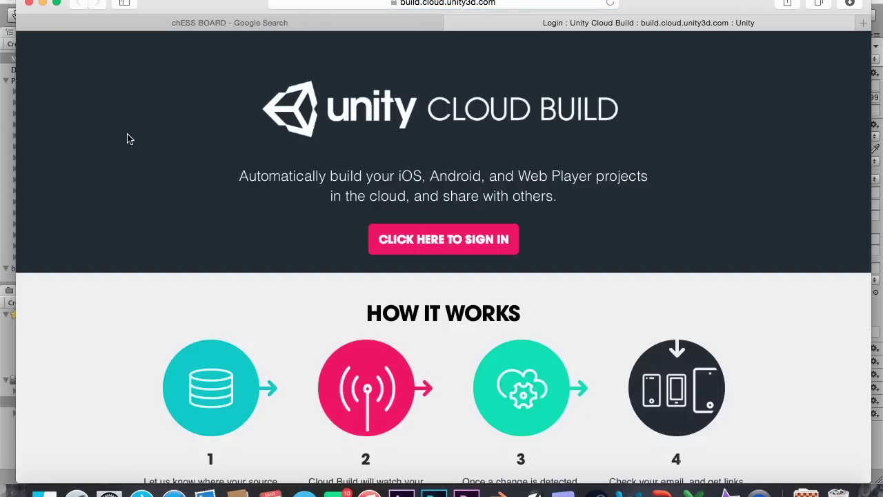
pyautogui.click(873, 258)
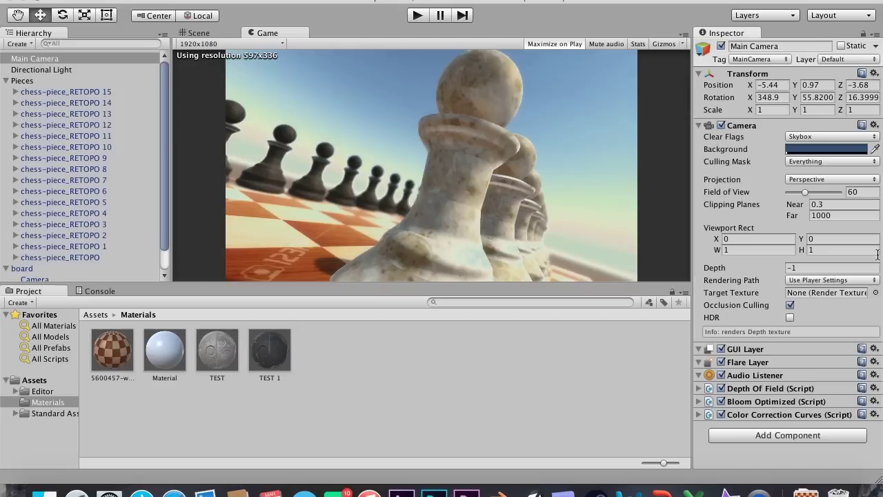
# Step: Add the scene to Build Settings, save it as Untitled, and build the standalone app as Untitled
pyautogui.click(83, 1)
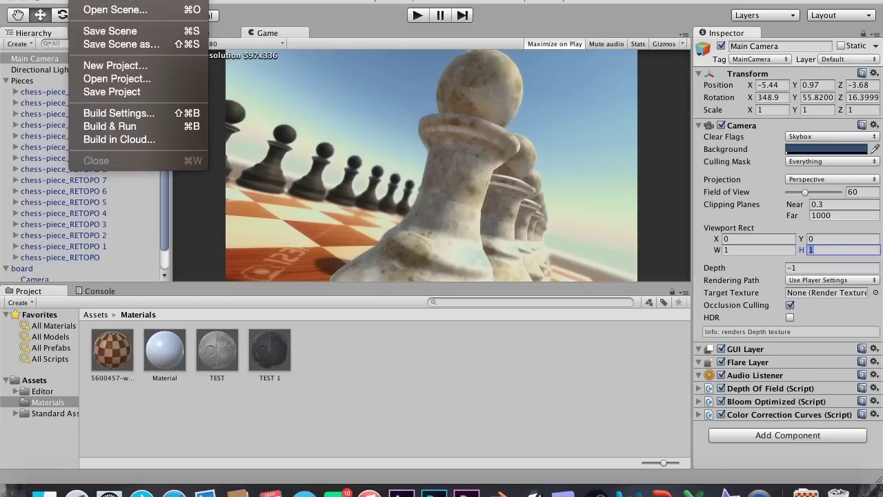
pyautogui.click(100, 113)
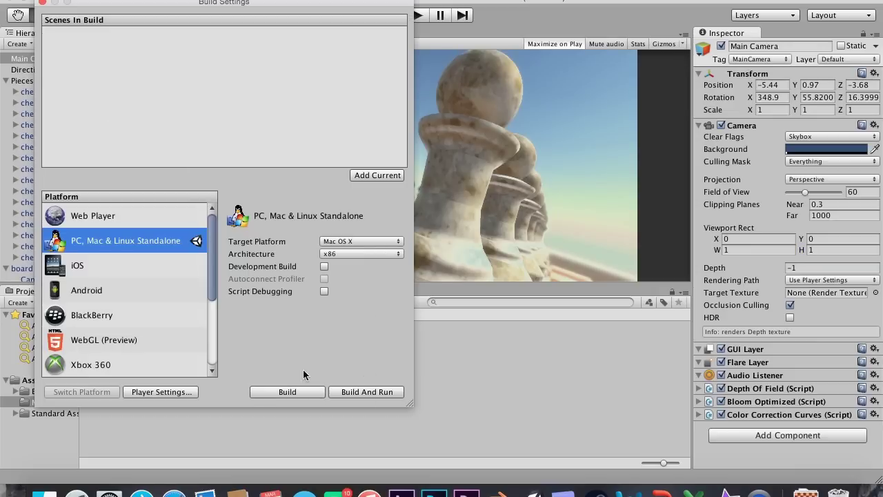
pyautogui.click(375, 176)
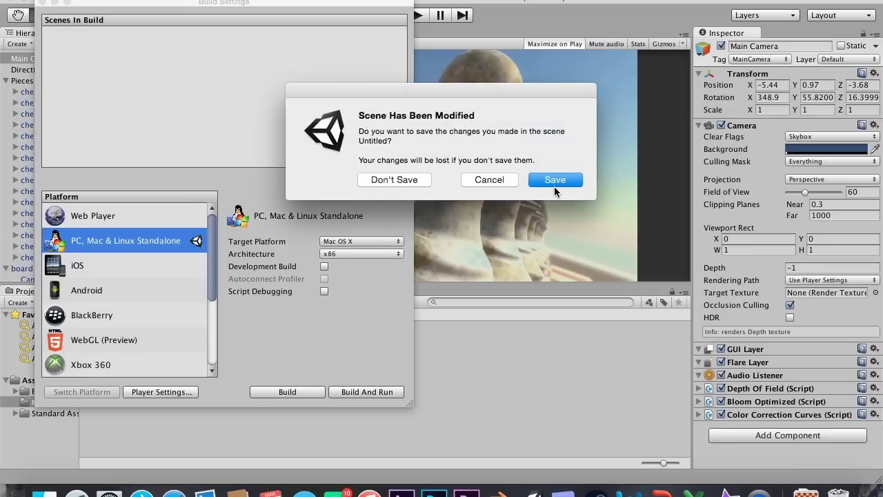
pyautogui.click(554, 181)
pyautogui.click(556, 195)
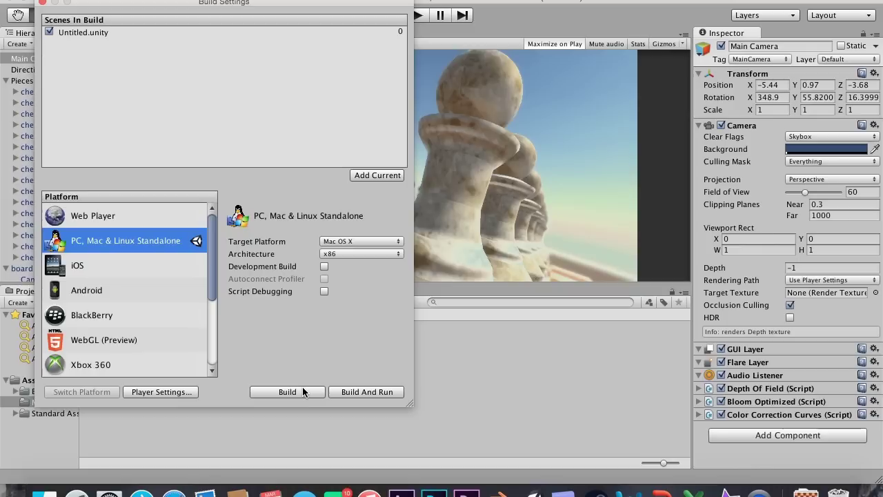
pyautogui.click(303, 390)
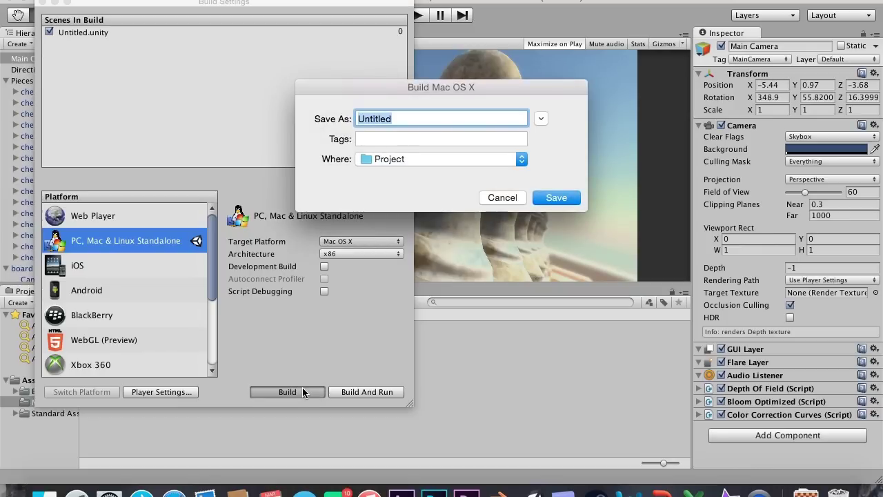
pyautogui.press('Return')
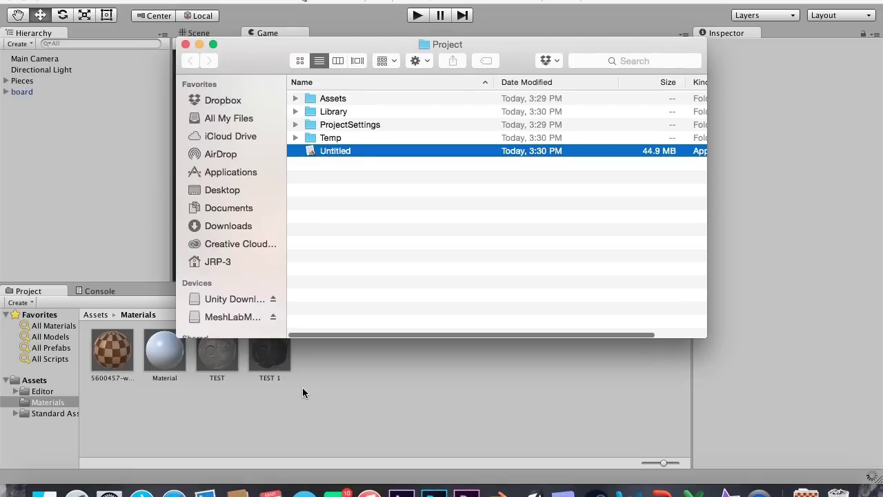
# Step: Launch the Untitled app at 1280 x 800 with Fantastic graphics quality
pyautogui.doubleClick(355, 150)
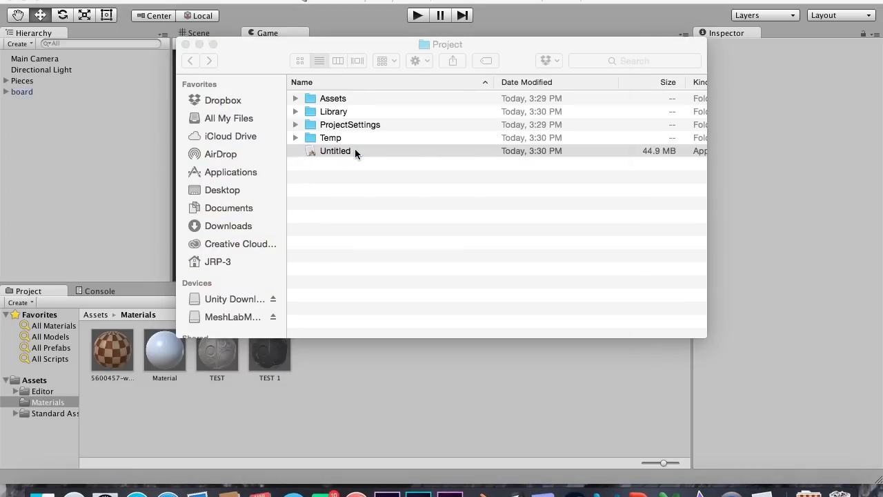
pyautogui.click(345, 311)
pyautogui.click(499, 305)
pyautogui.click(466, 173)
pyautogui.click(422, 173)
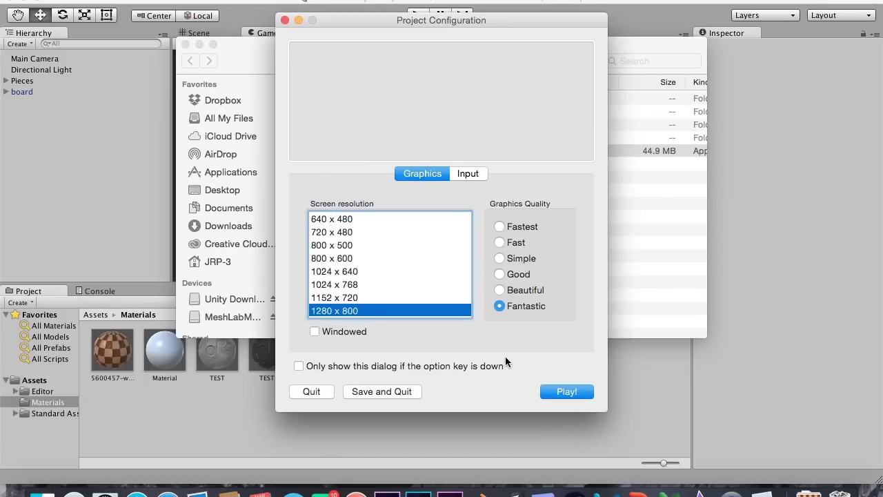
pyautogui.click(541, 392)
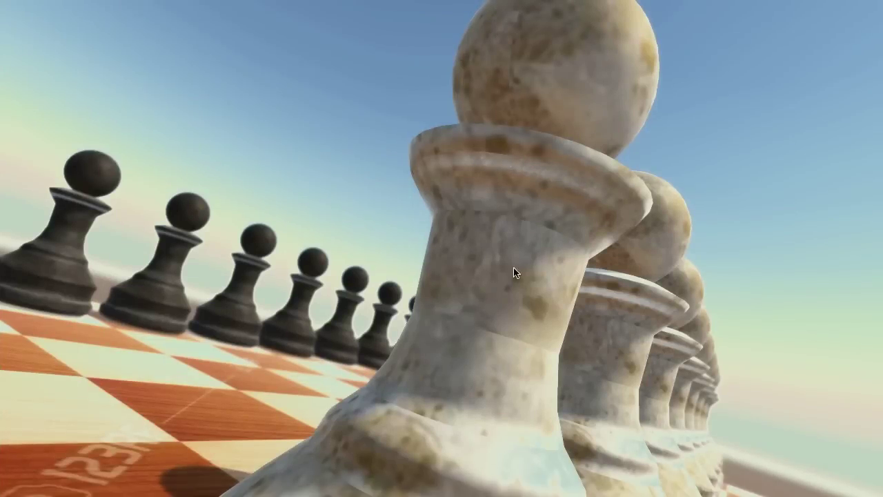
# Step: Return to the full-screen chess game and quit it with Cmd+Q
pyautogui.hotkey('ctrl', 'Up')
pyautogui.click(514, 28)
pyautogui.press('super+q')
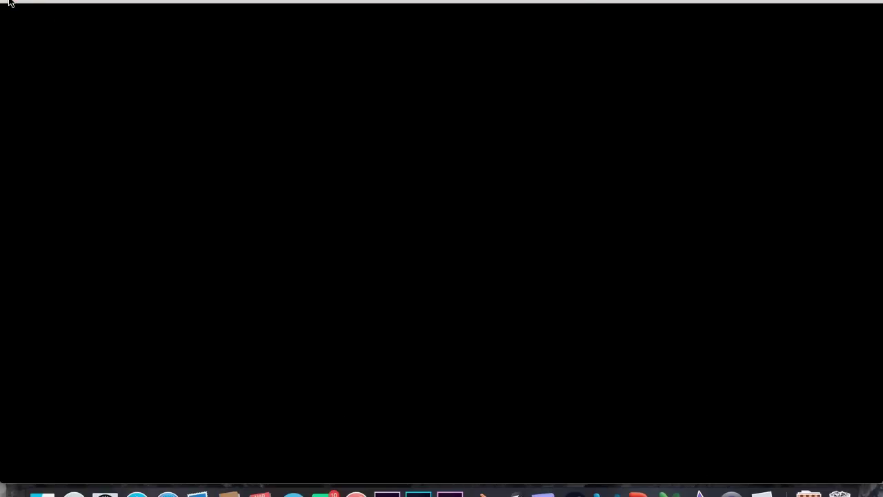
# Step: Confirm the quit prompt to close the game and return to the Project folder
pyautogui.press('Return')
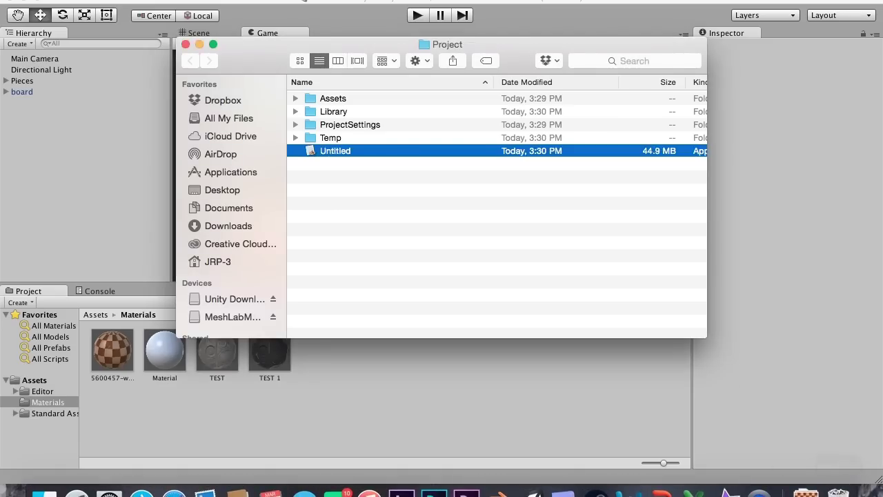